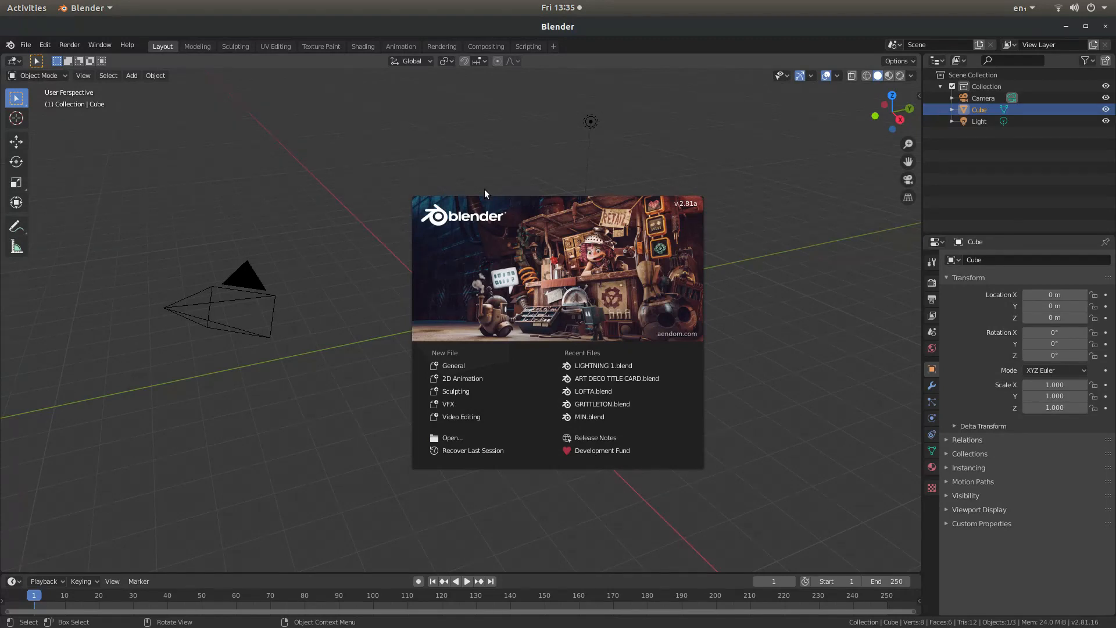
Step: Dismiss the splash screen and change the main 3D viewport to the Movie Clip Editor
click(504, 268)
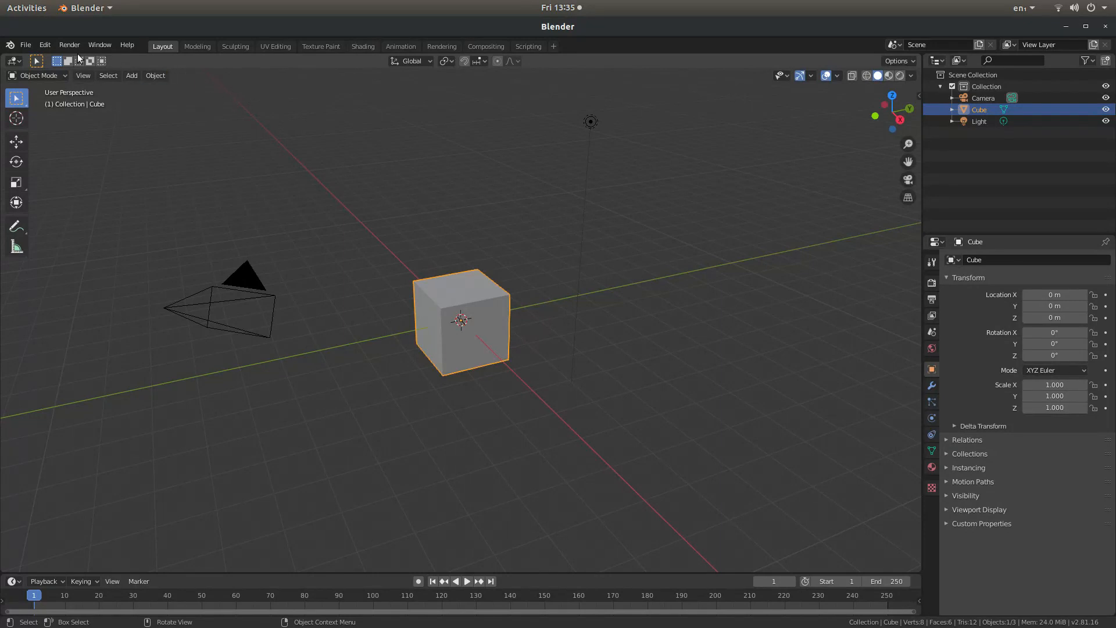
click(16, 64)
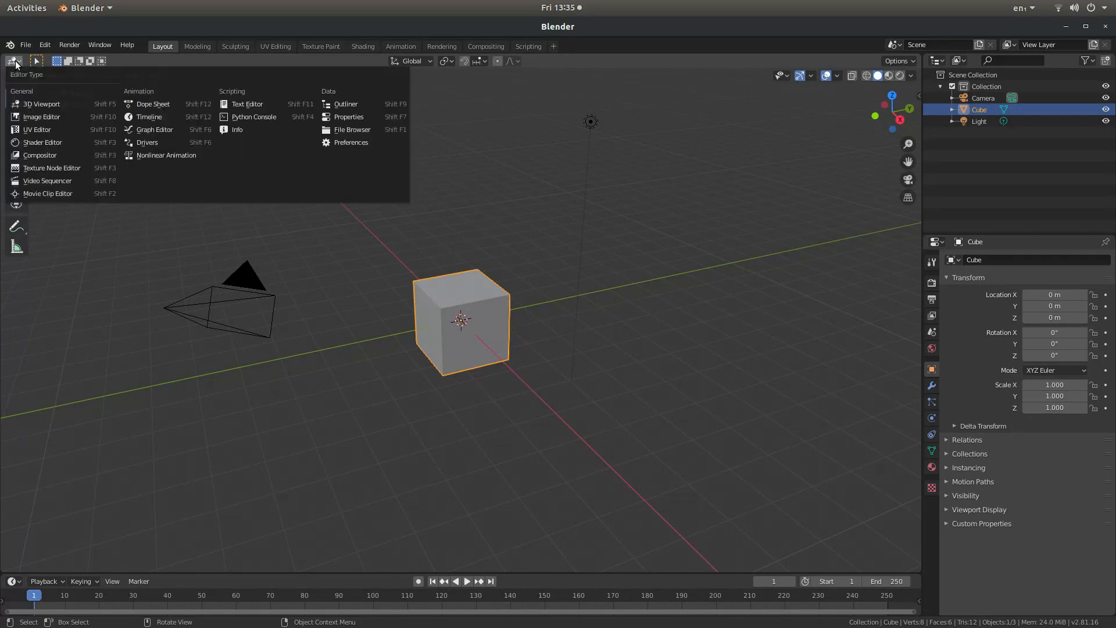
click(60, 193)
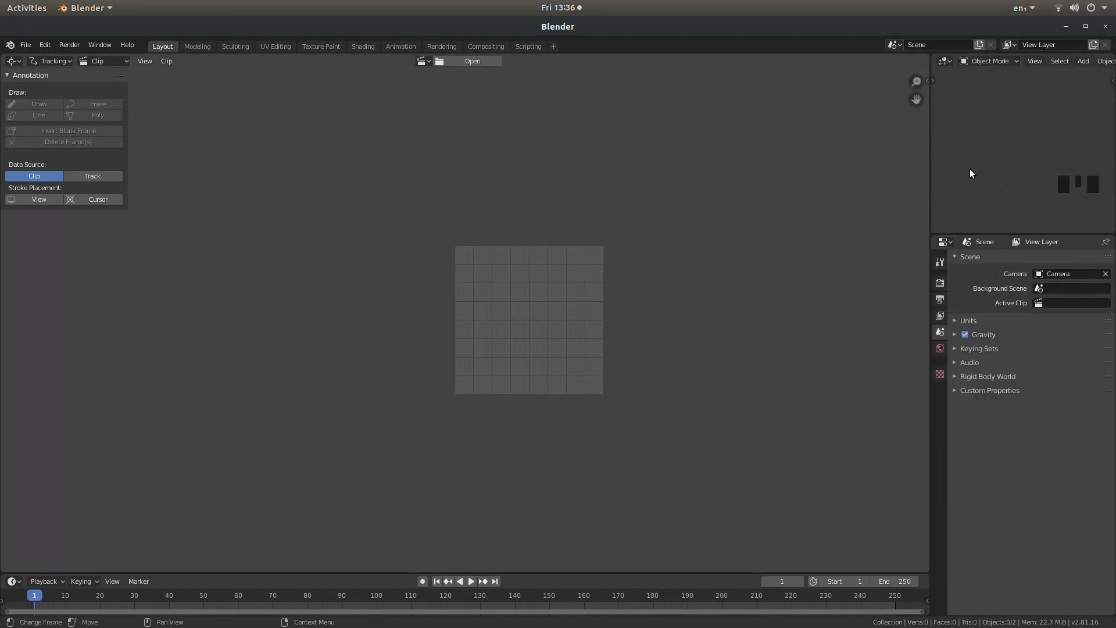
Step: Widen the Properties column by moving its border into the Movie Clip Editor
scroll(707, 253, up, 2)
scroll(707, 254, down, 2)
scroll(707, 253, up, 2)
scroll(707, 254, down, 1)
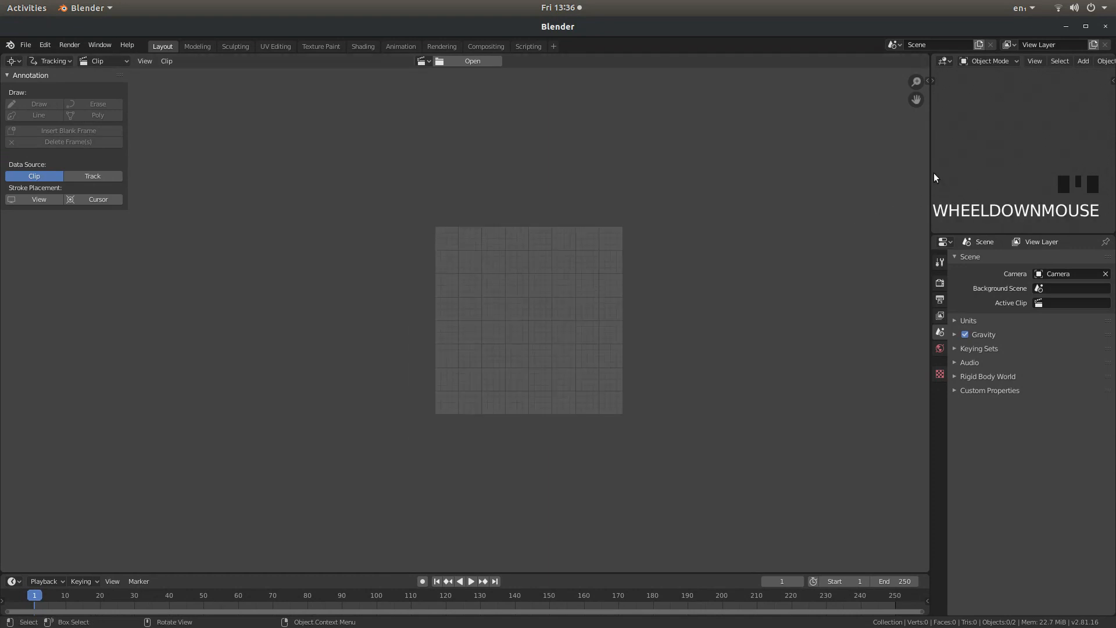
drag(931, 168, 897, 168)
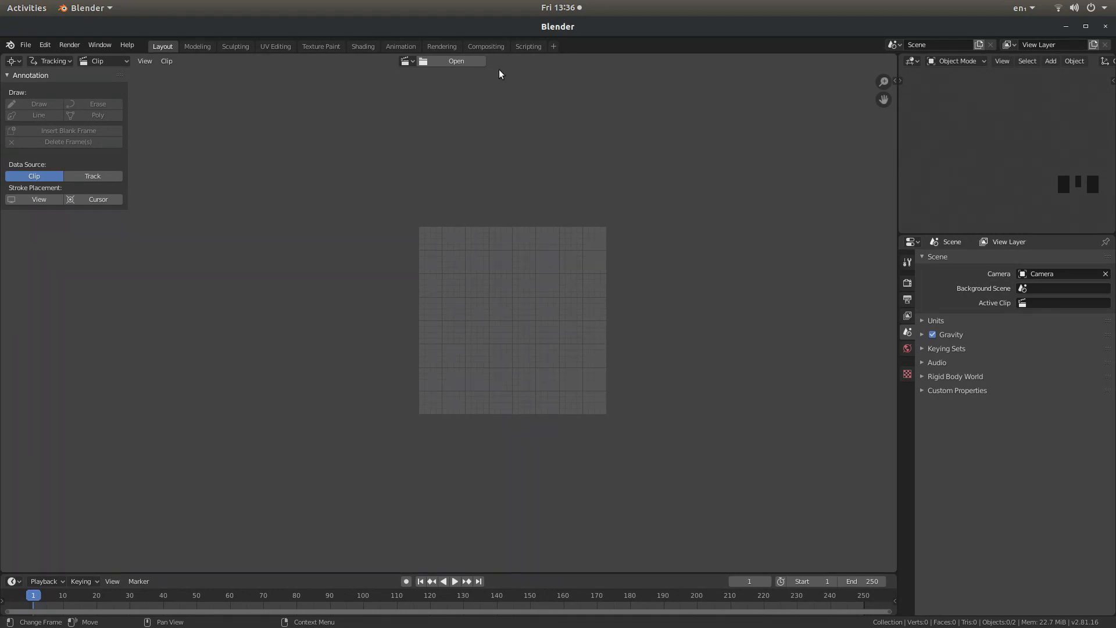
click(461, 65)
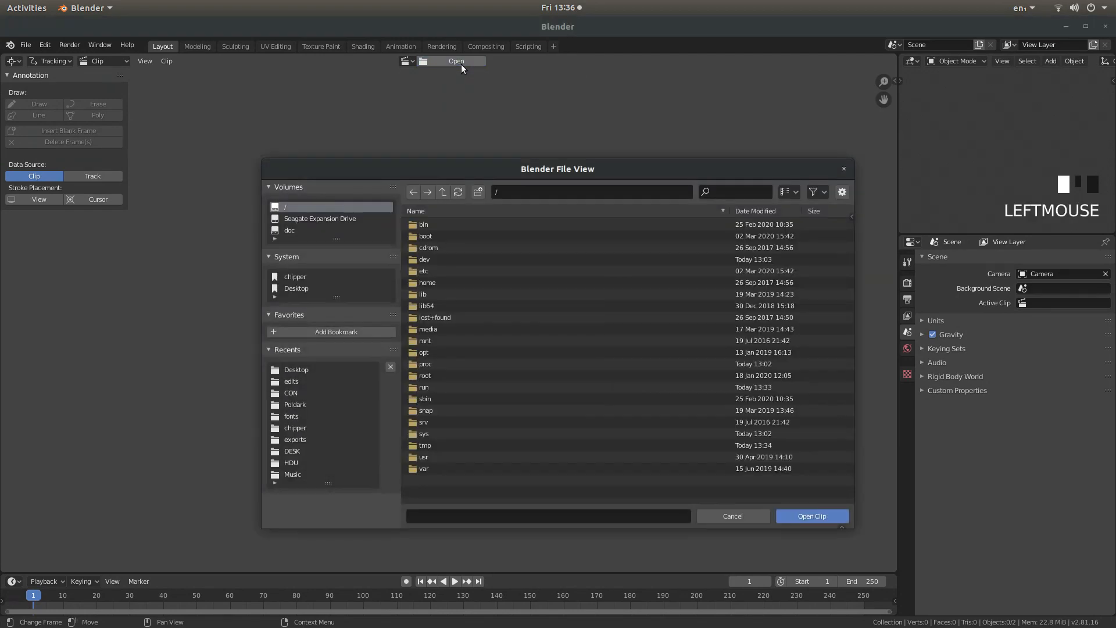
click(301, 277)
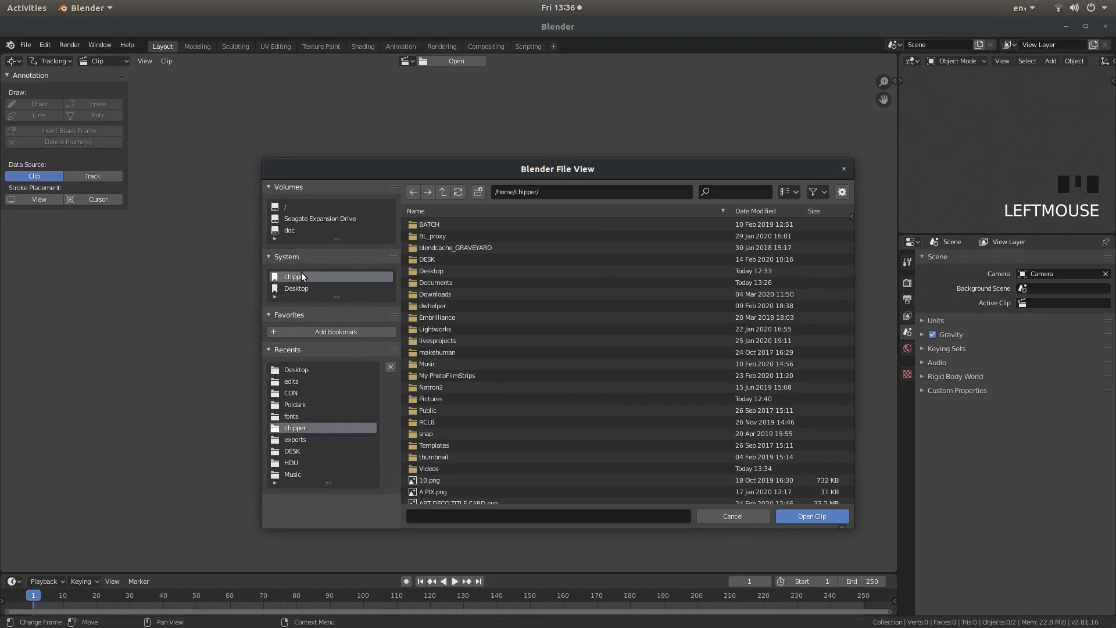
double_click(427, 470)
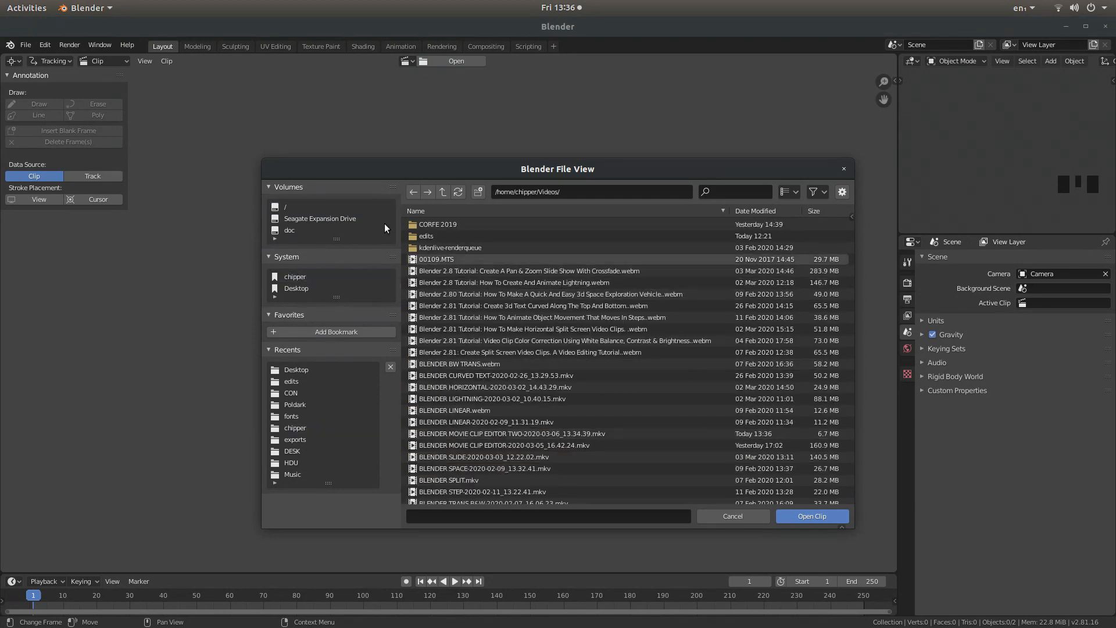
double_click(430, 236)
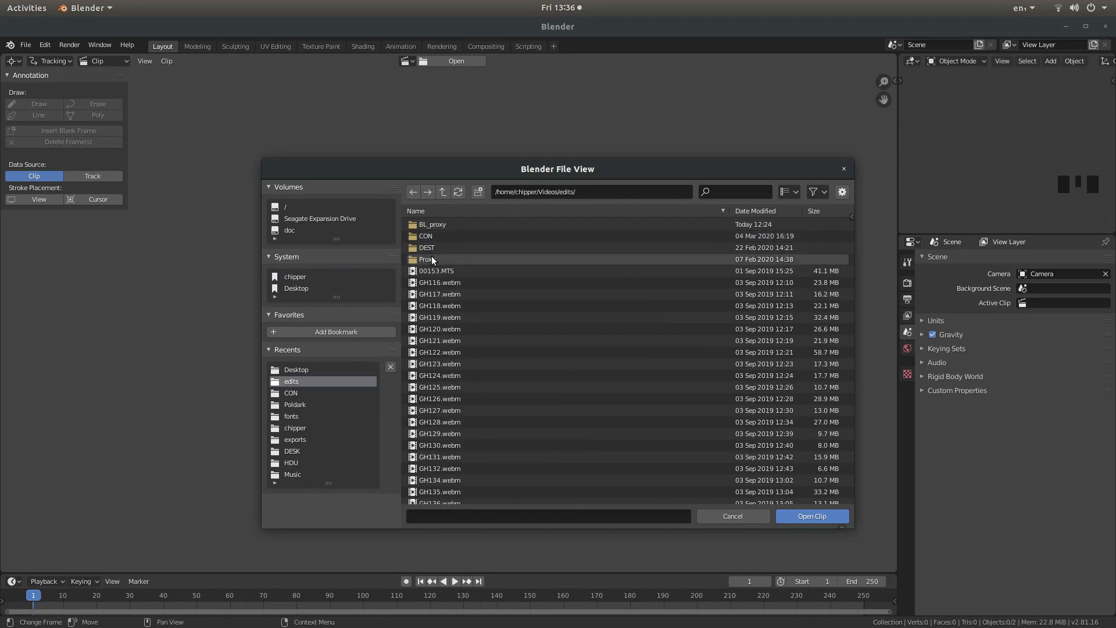
click(786, 193)
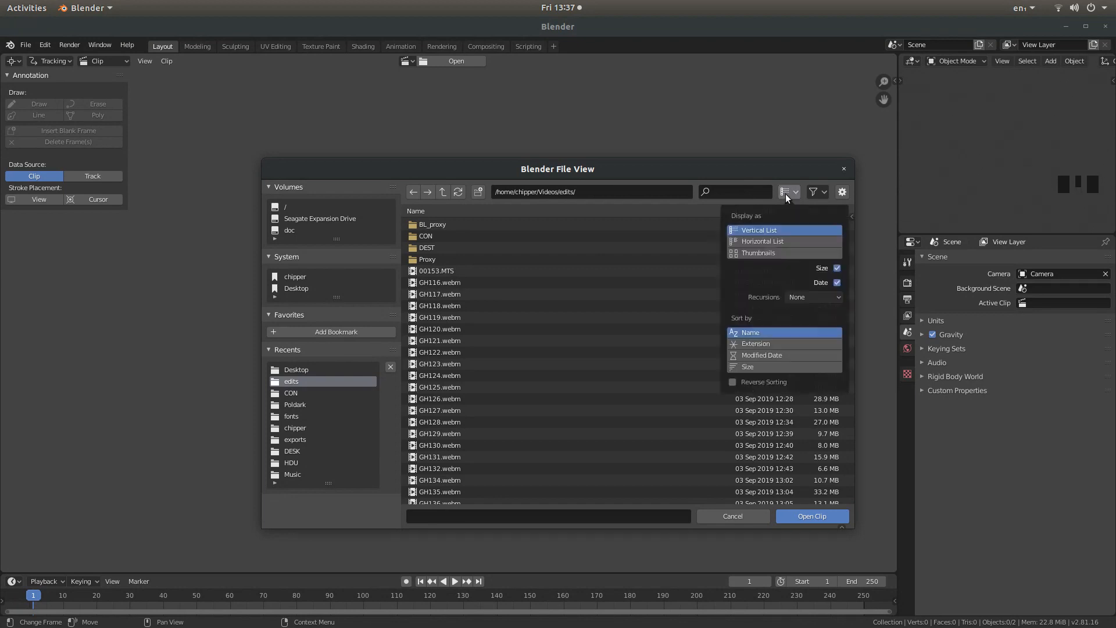
click(762, 252)
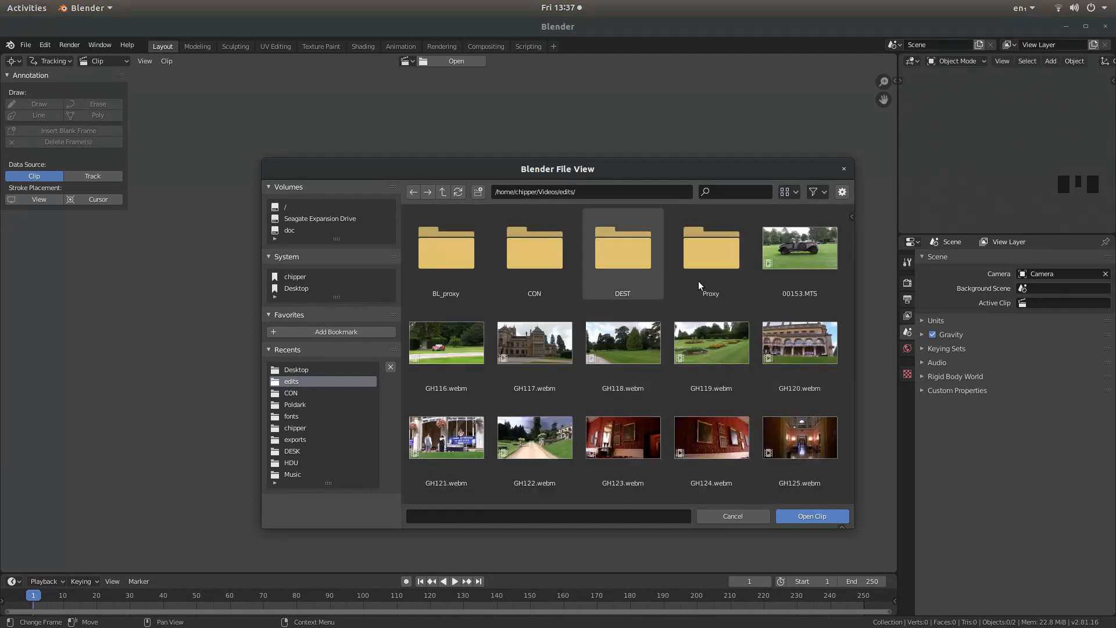
click(805, 254)
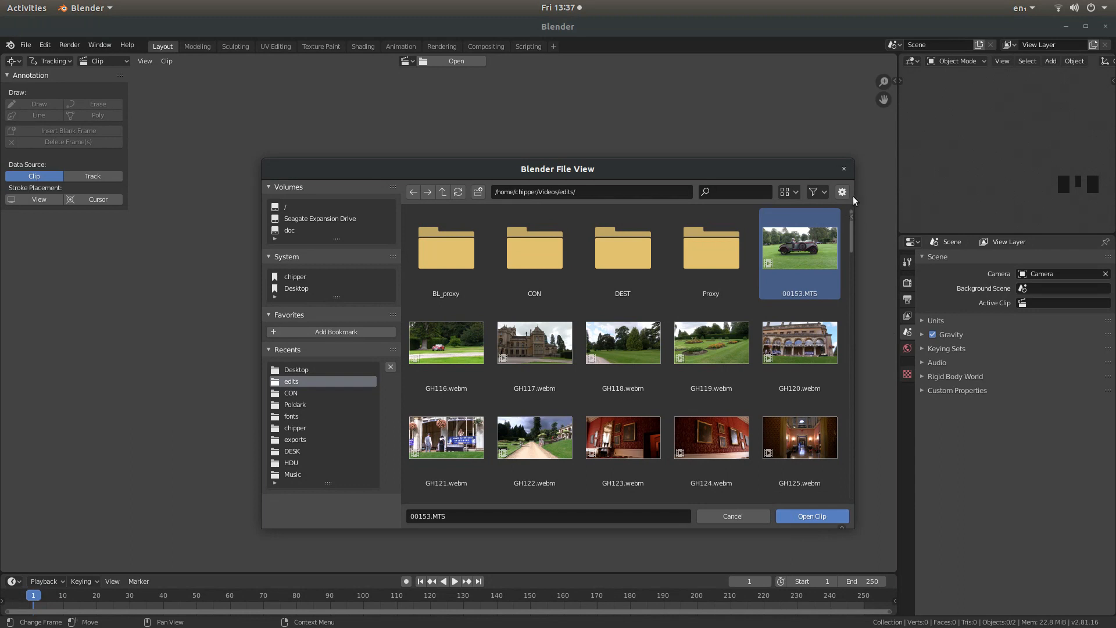
click(843, 169)
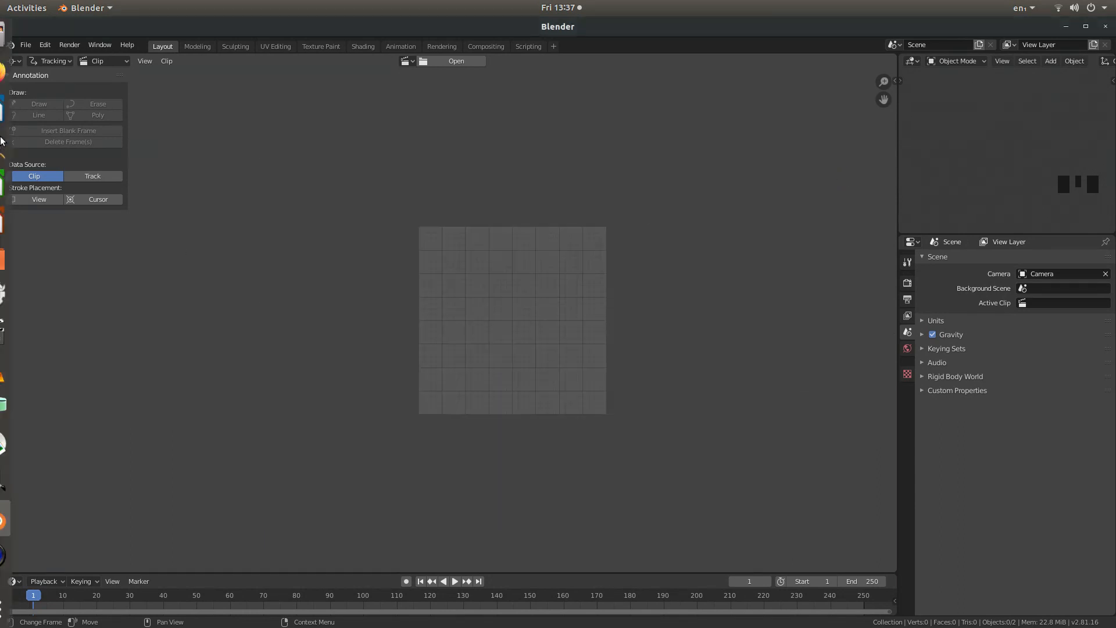
Step: Switch to the Files app and load 00153.MTS from the Videos/edits folder into the Movie Clip Editor, then close the file window
click(18, 39)
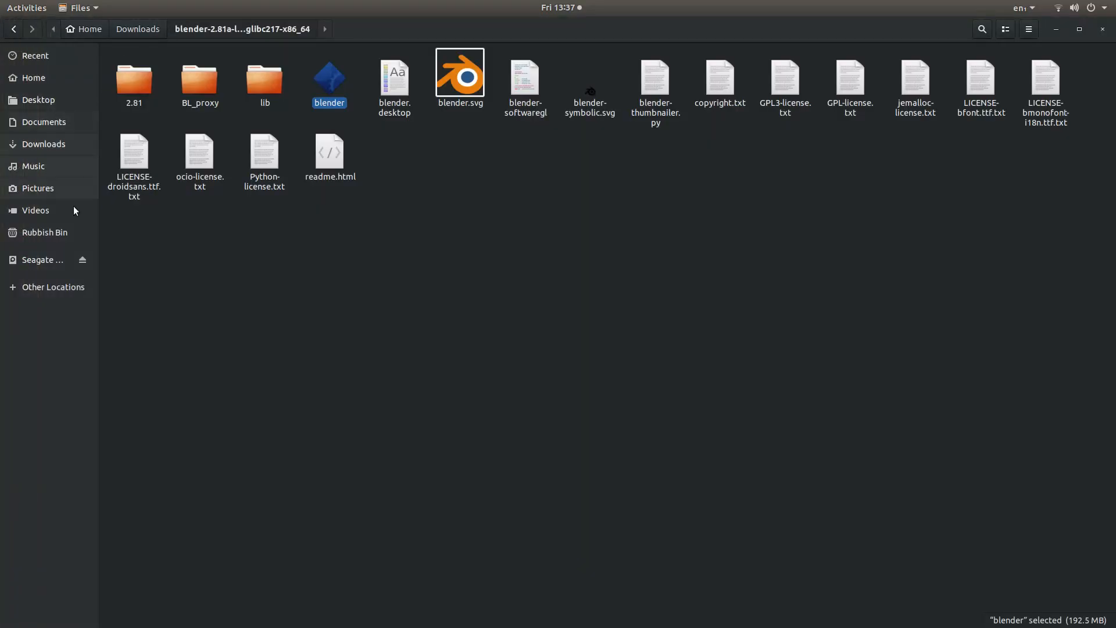
click(43, 214)
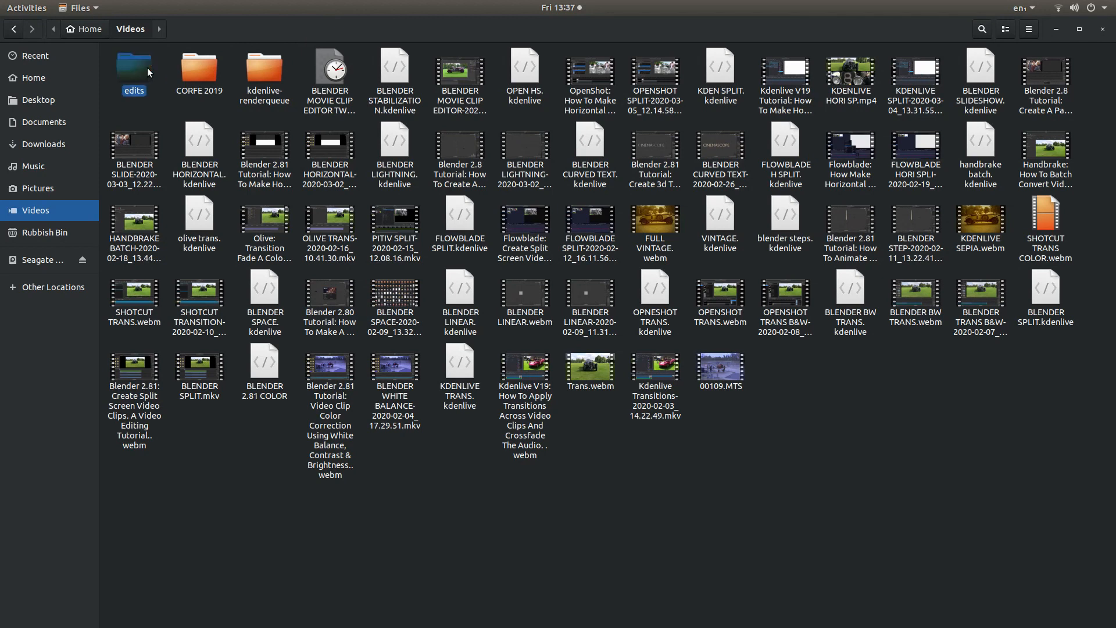
double_click(148, 67)
click(383, 71)
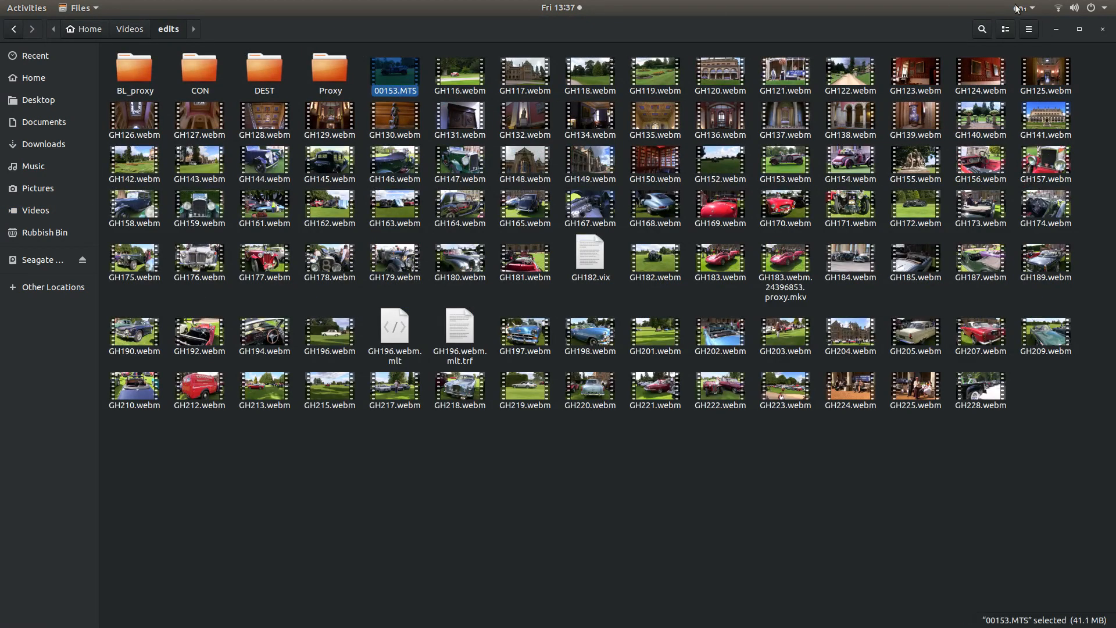
click(1075, 31)
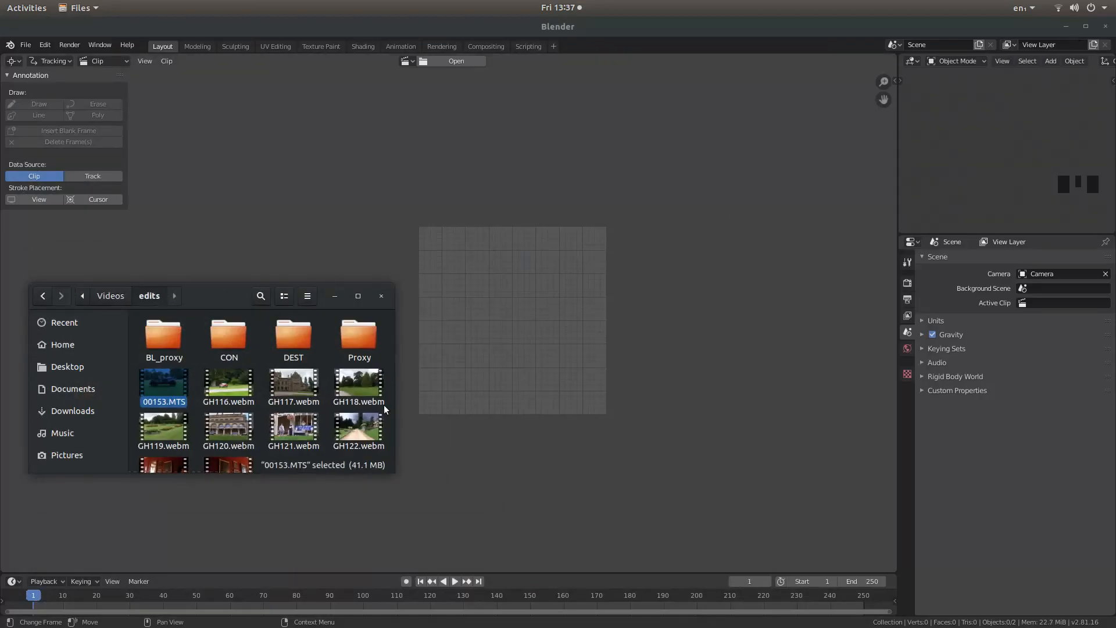
drag(160, 392, 497, 346)
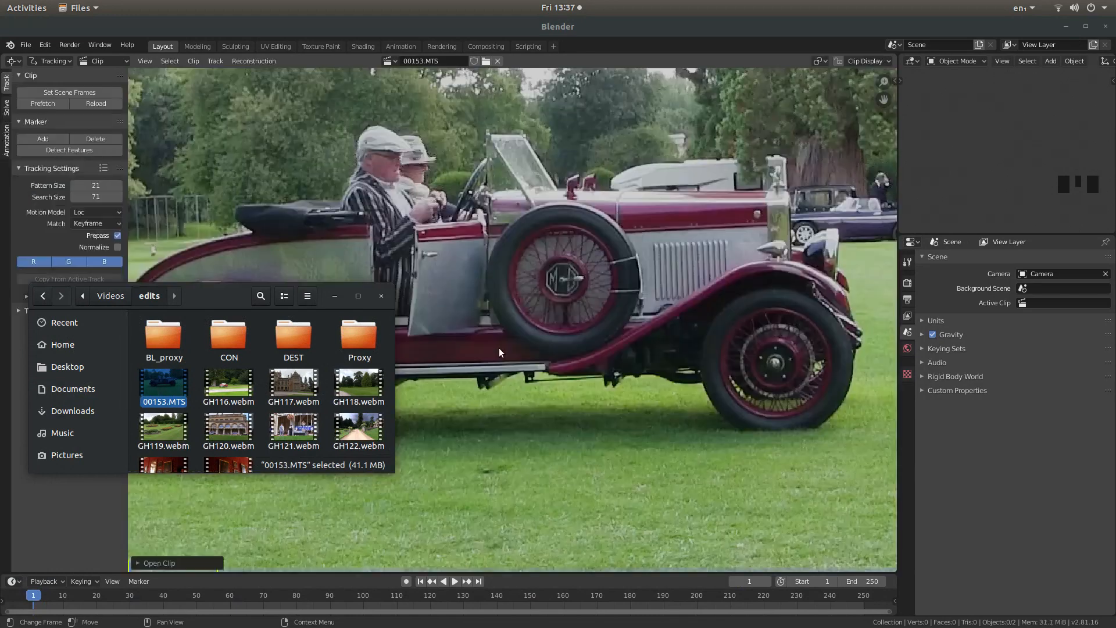
click(382, 296)
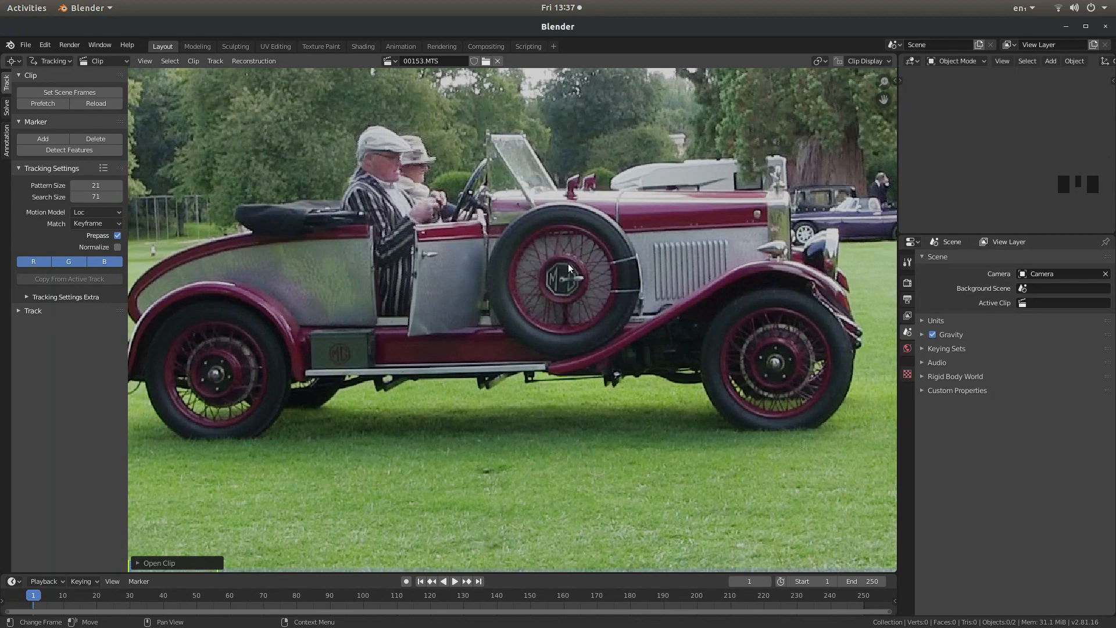
Step: Set the View Transform in the scene's Color Management settings to Standard
scroll(568, 266, down, 3)
scroll(567, 263, up, 2)
scroll(567, 263, down, 3)
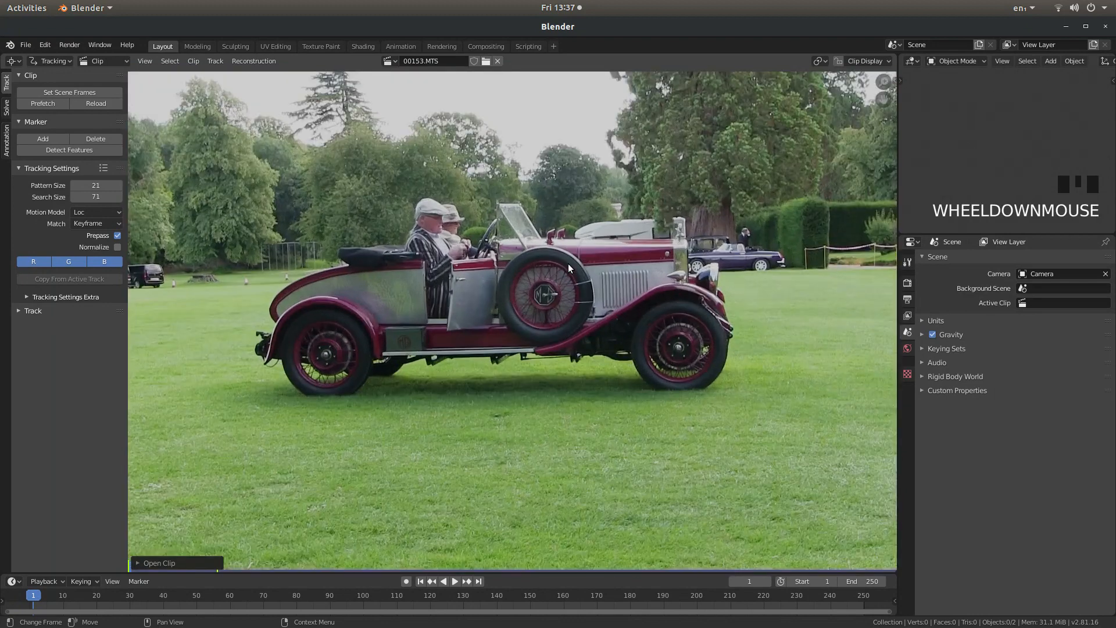
scroll(568, 263, up, 1)
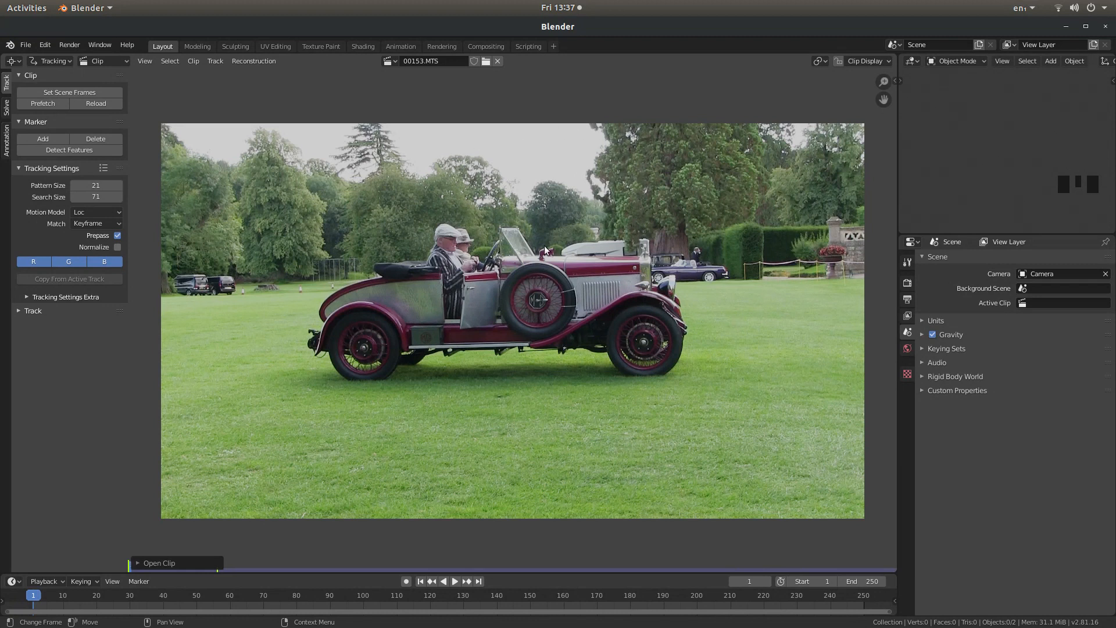
click(906, 281)
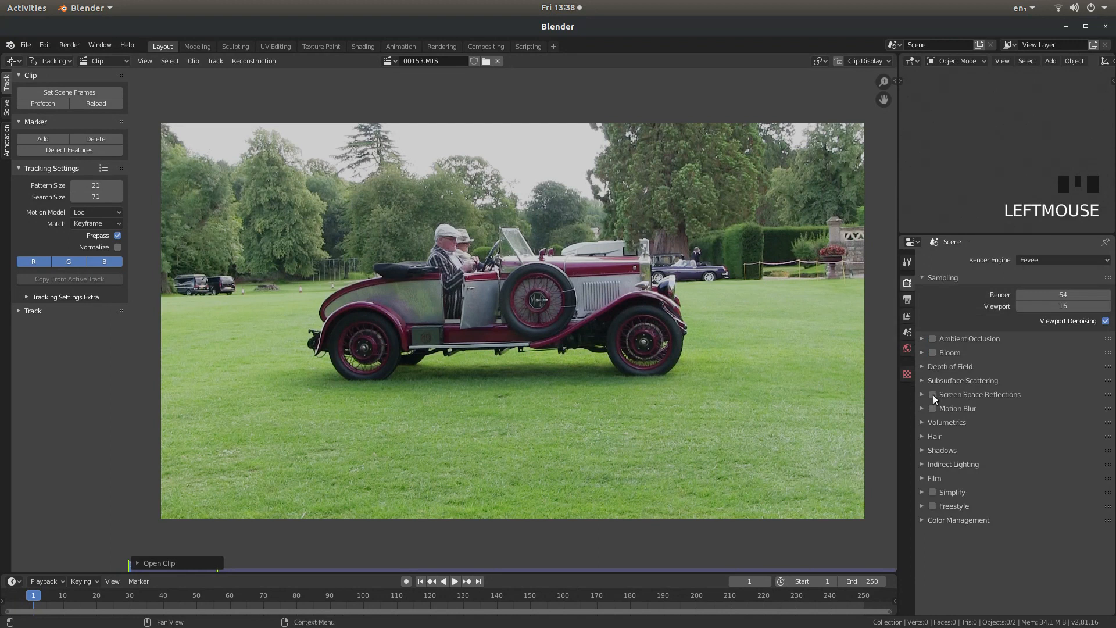
click(922, 521)
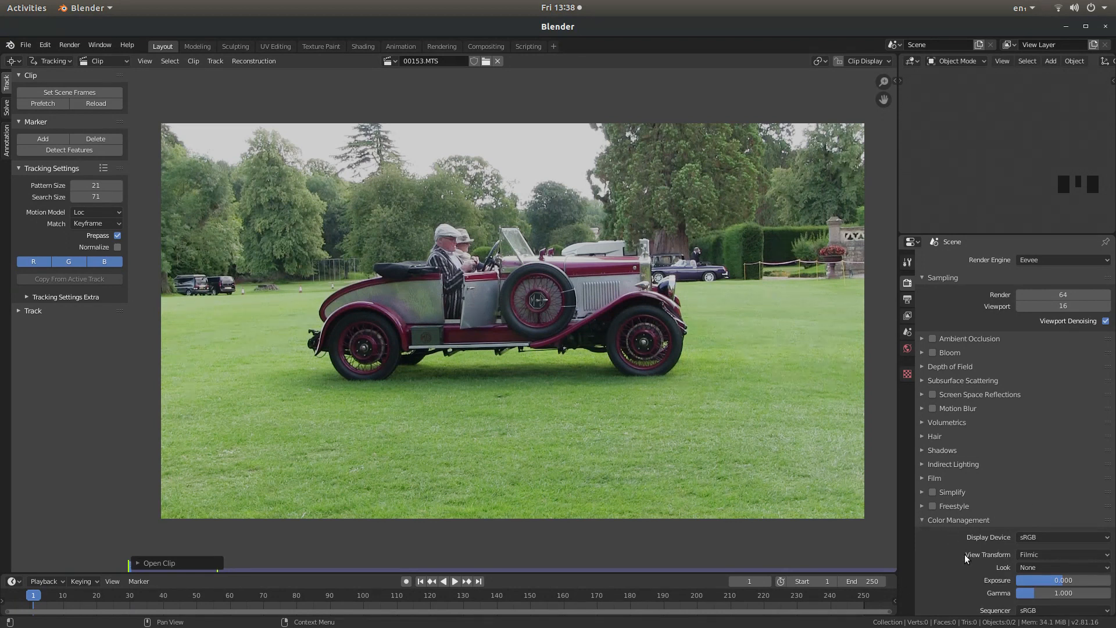
click(1041, 557)
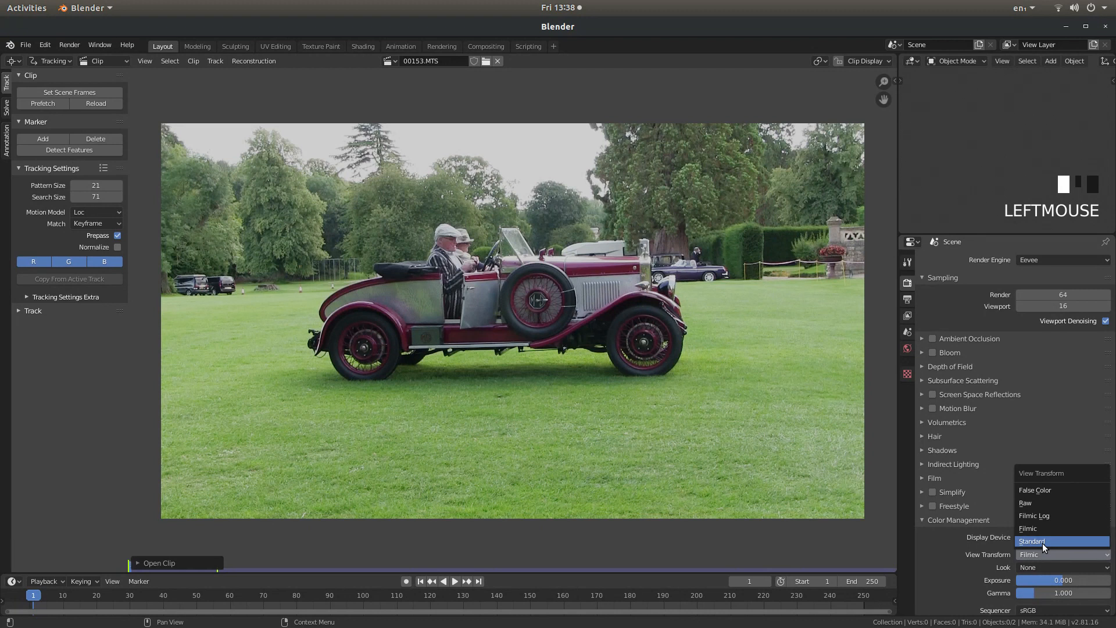
click(1041, 543)
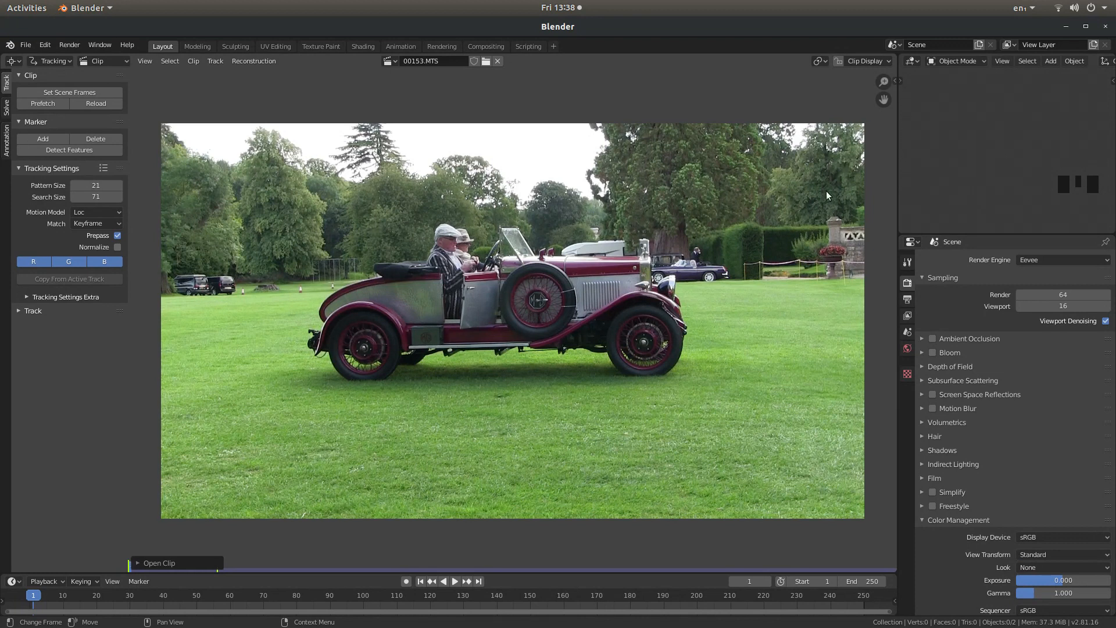
Step: Show the clip's footage settings in the Movie Clip Editor and widen that sidebar so the full clip details fit
key(n)
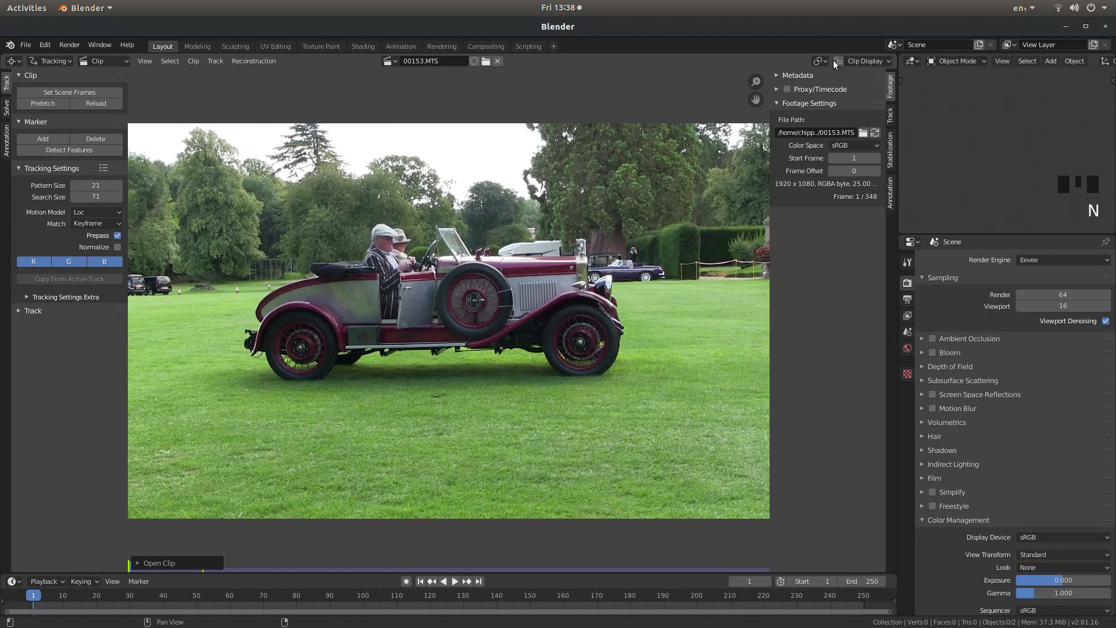
key(n)
key(n)
drag(771, 166, 740, 166)
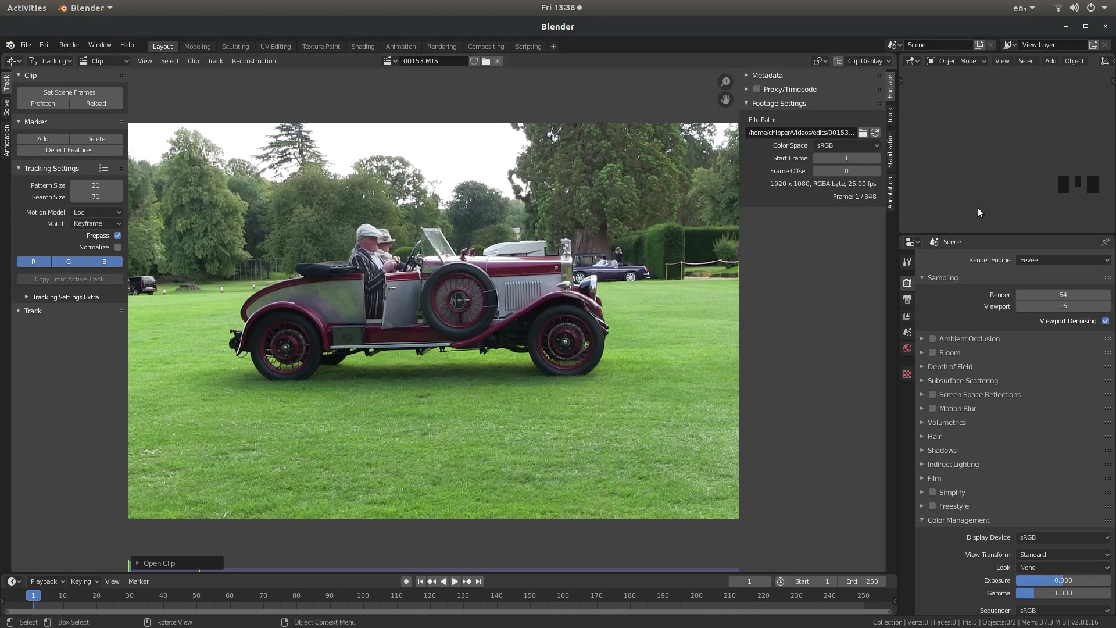
Step: Set the scene's output frame rate to 25 fps
click(907, 299)
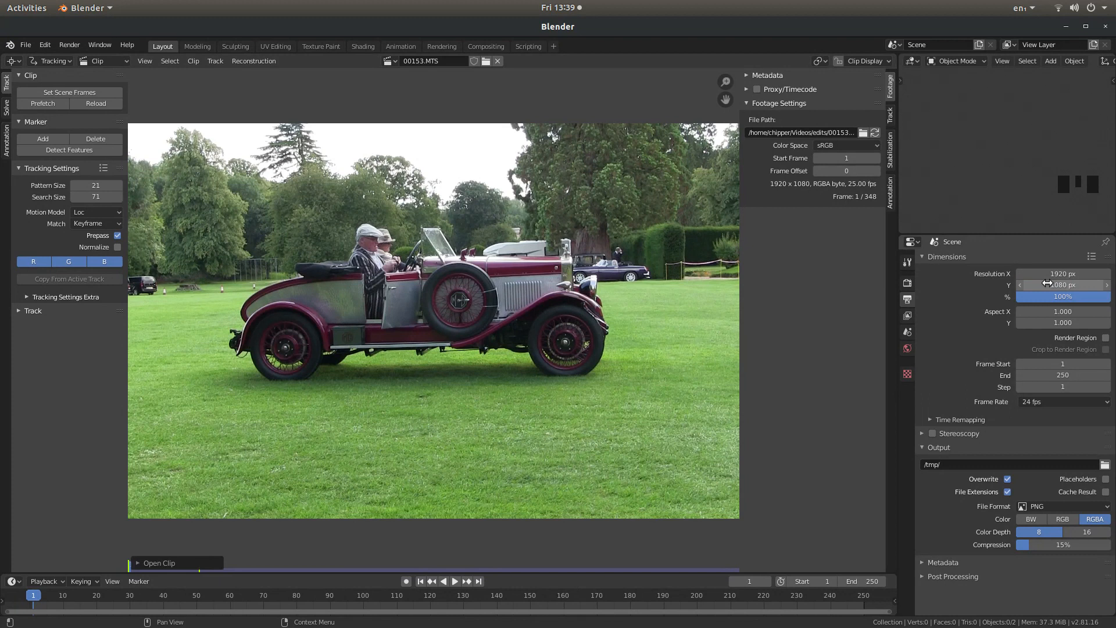
drag(1047, 297, 1109, 298)
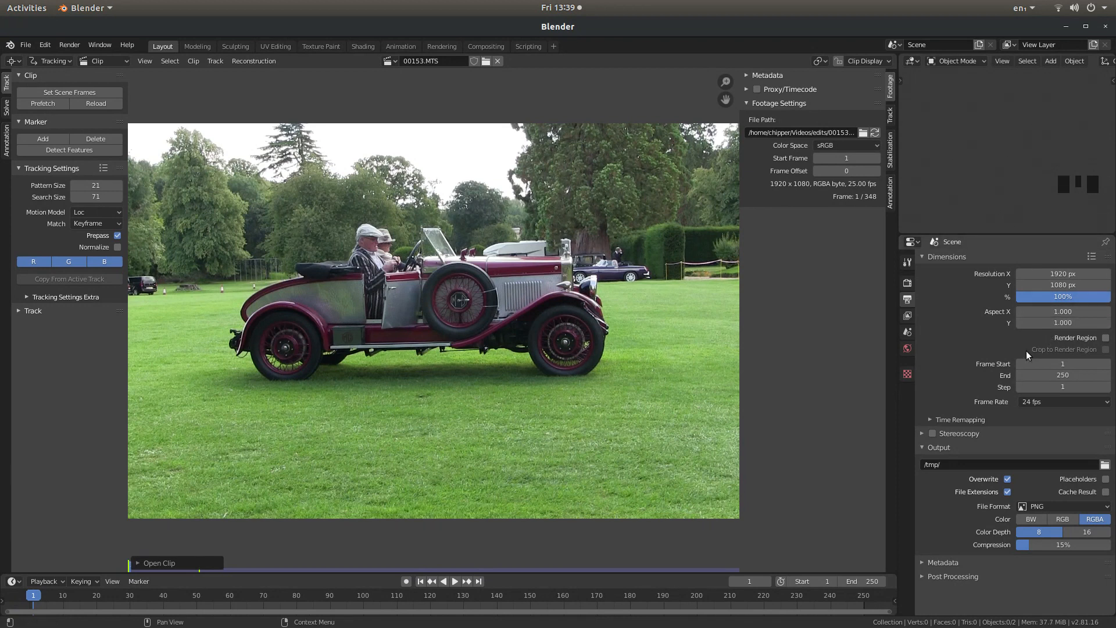
click(1064, 365)
click(1062, 405)
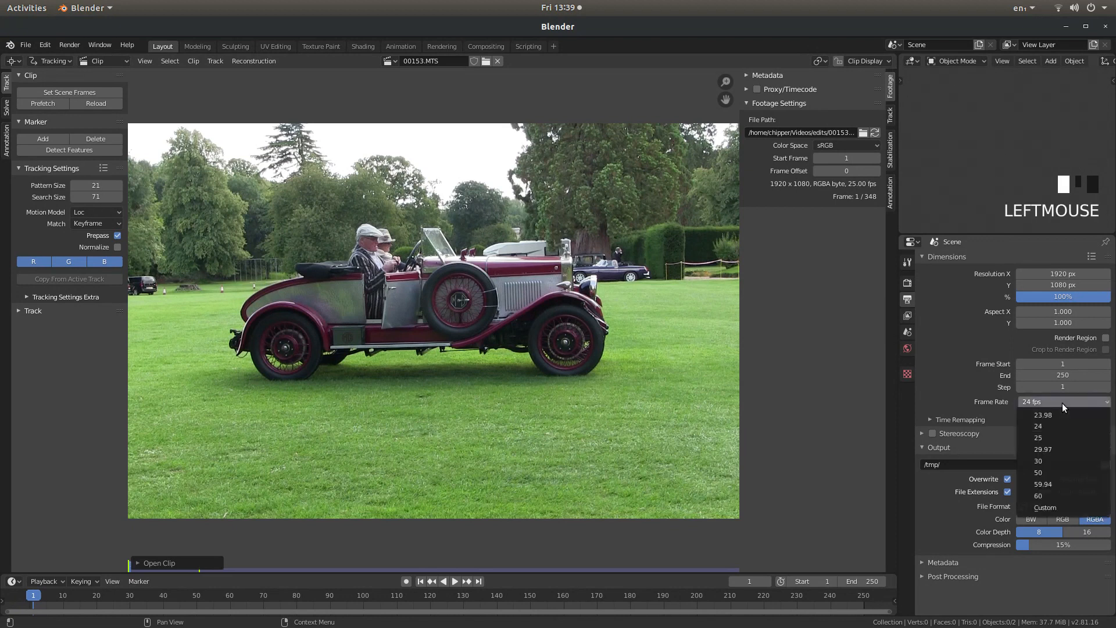
click(1051, 436)
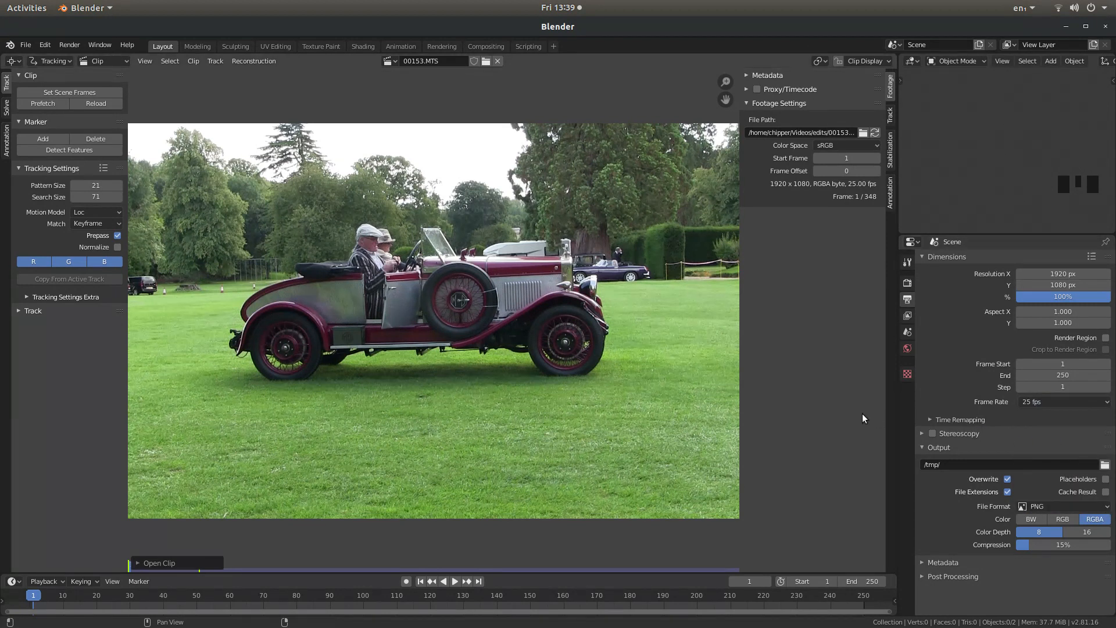
Step: Match the scene's frame range to the loaded clip's length with Set Scene Frames
click(1039, 363)
key(BackSpace)
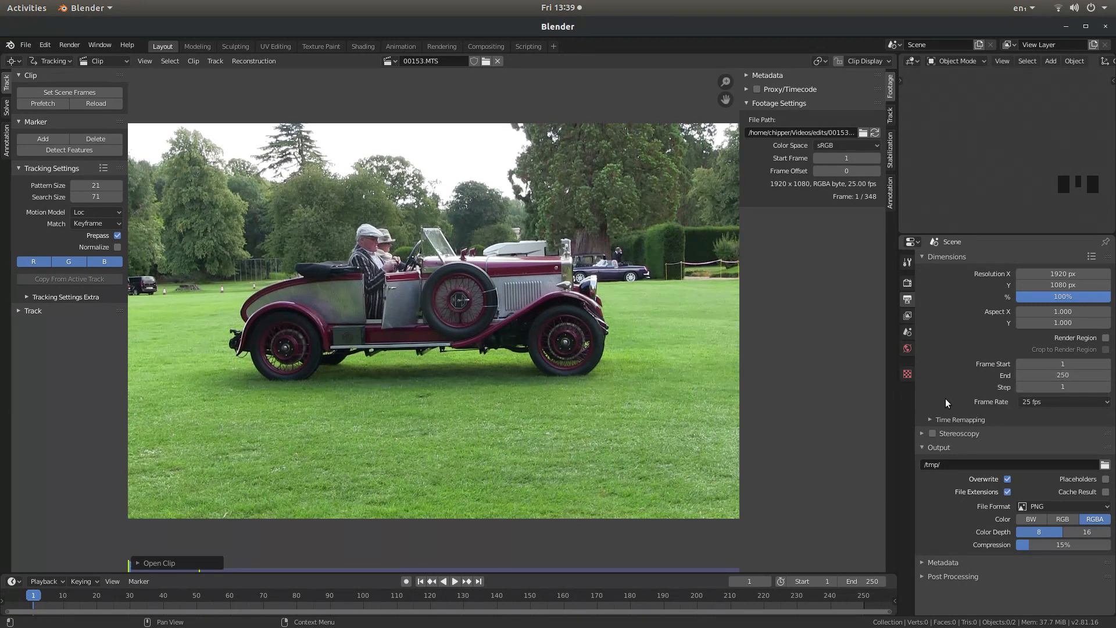
click(85, 93)
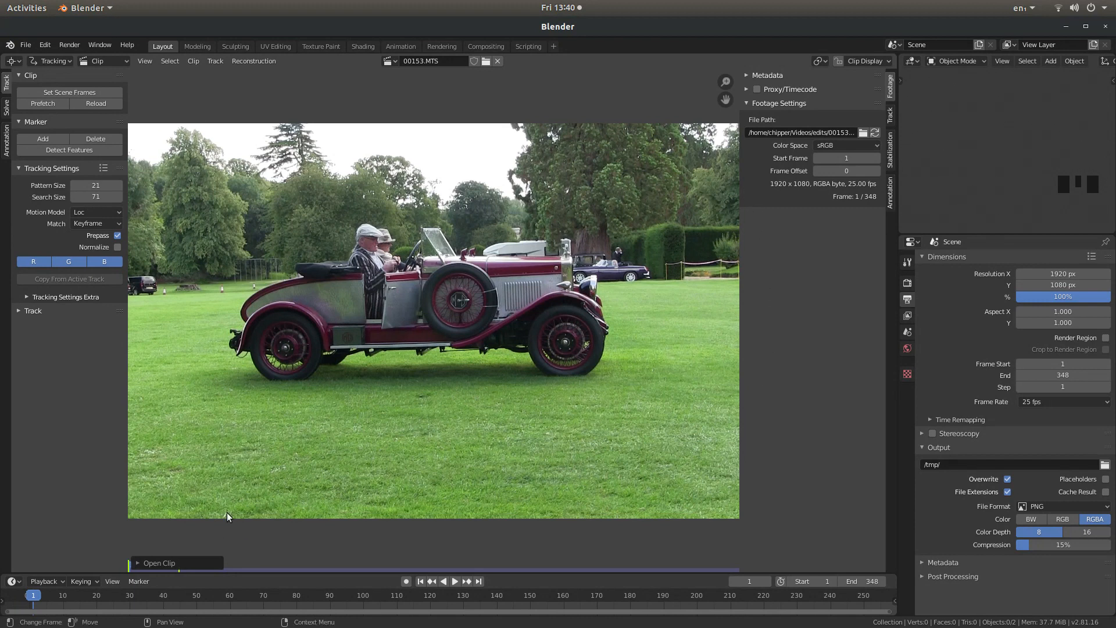
Step: Fit the whole clip frame in the Movie Clip Editor and make the timeline area taller
scroll(407, 385, down, 1)
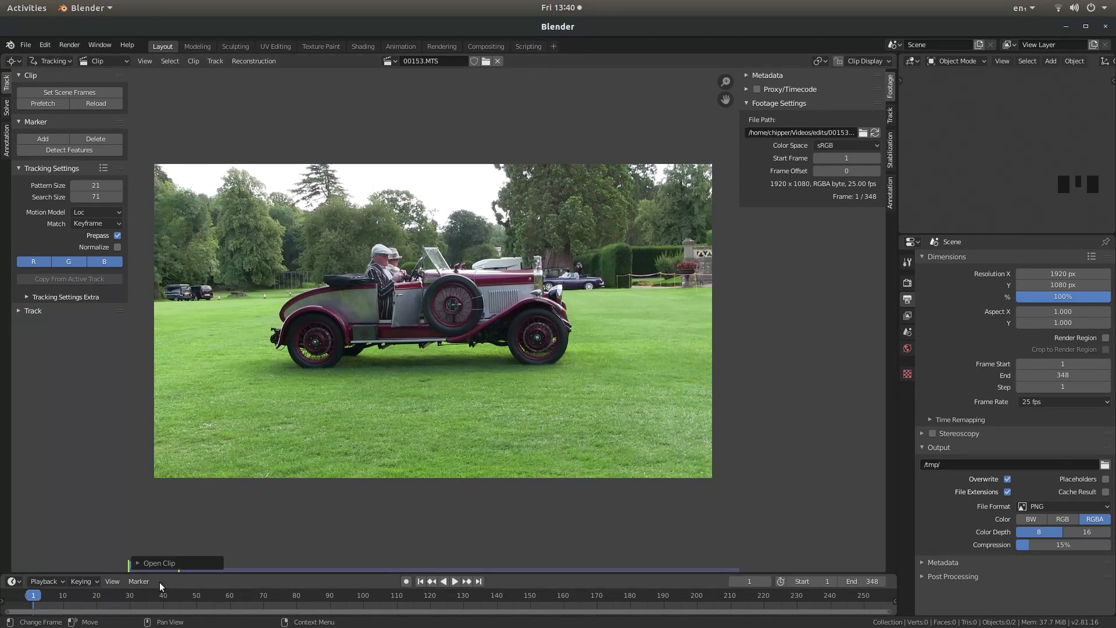
drag(526, 572, 526, 545)
drag(33, 568, 34, 591)
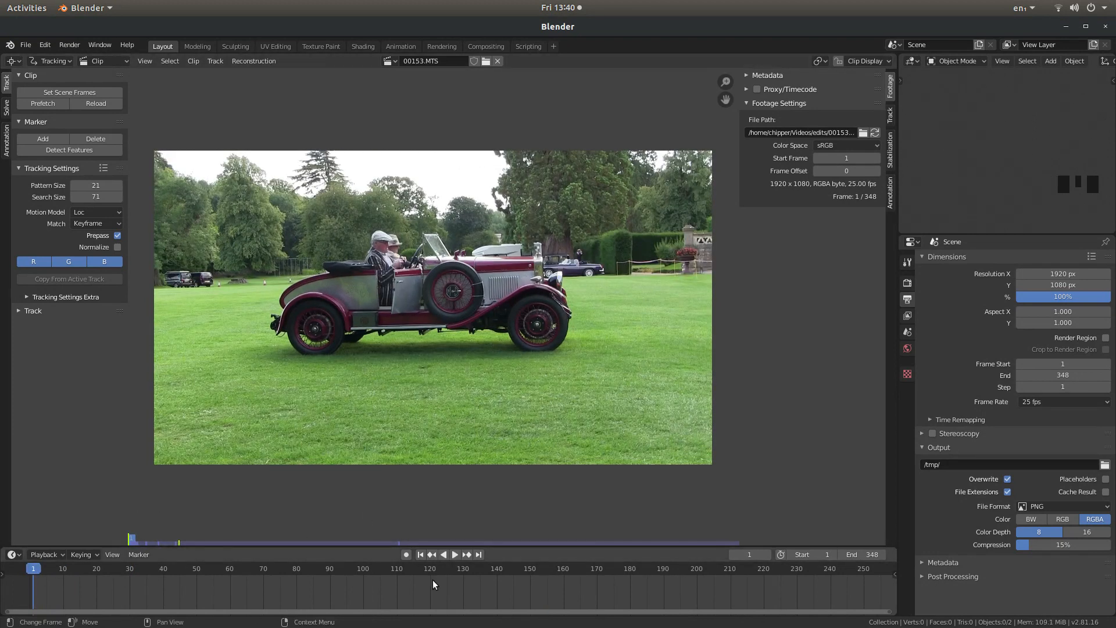
Step: Enable proxies for the clip, build the original at 25%, and set the proxy size to 25%
click(421, 556)
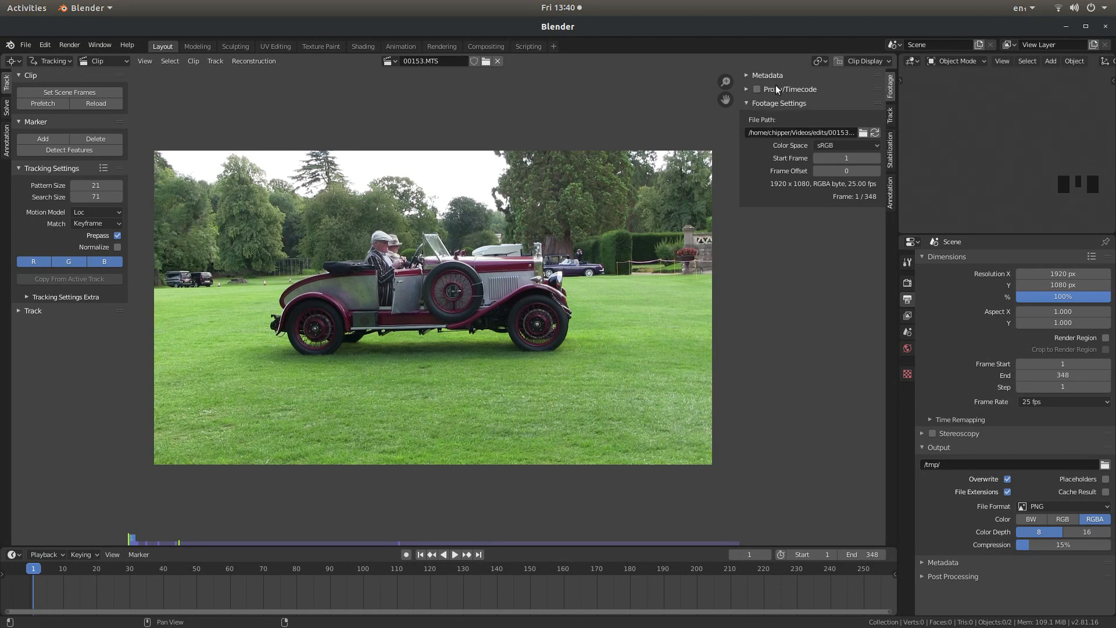
click(757, 89)
click(745, 89)
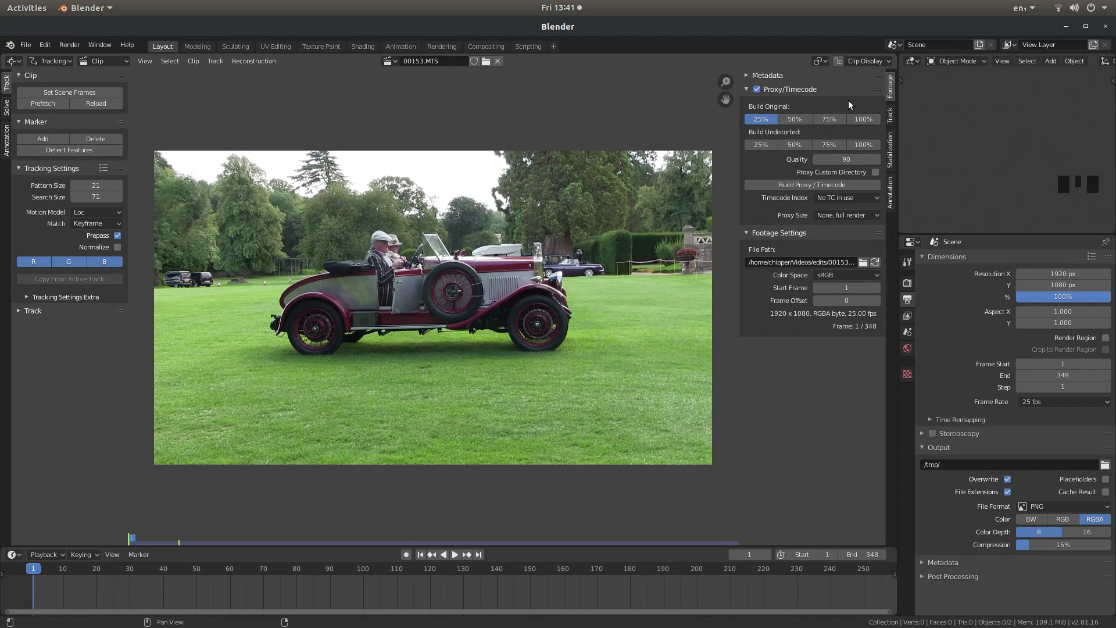
click(800, 120)
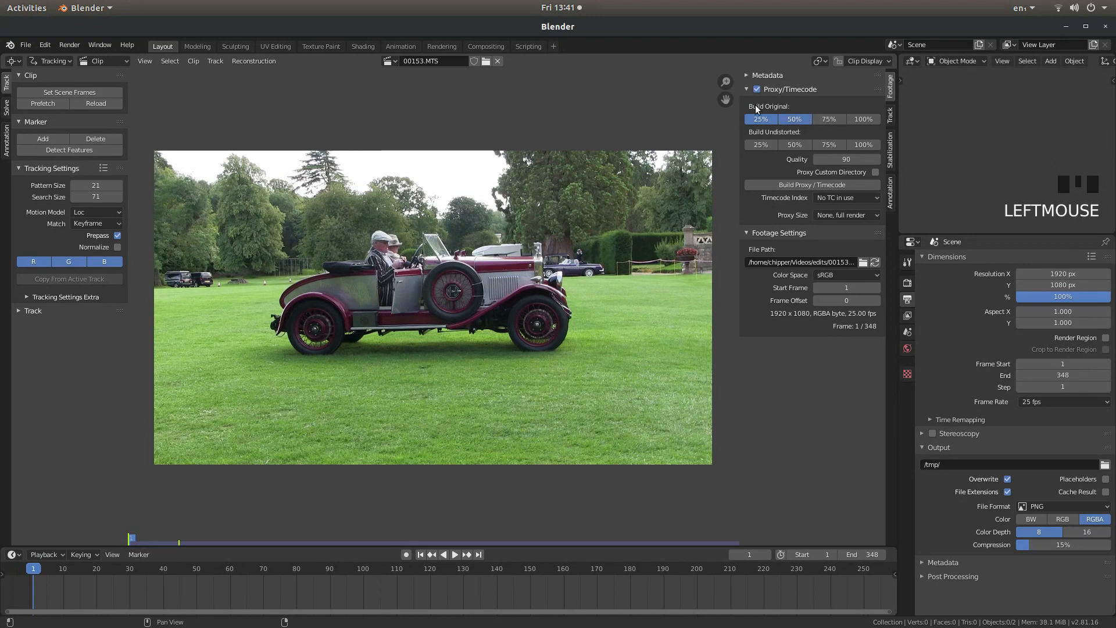
click(756, 119)
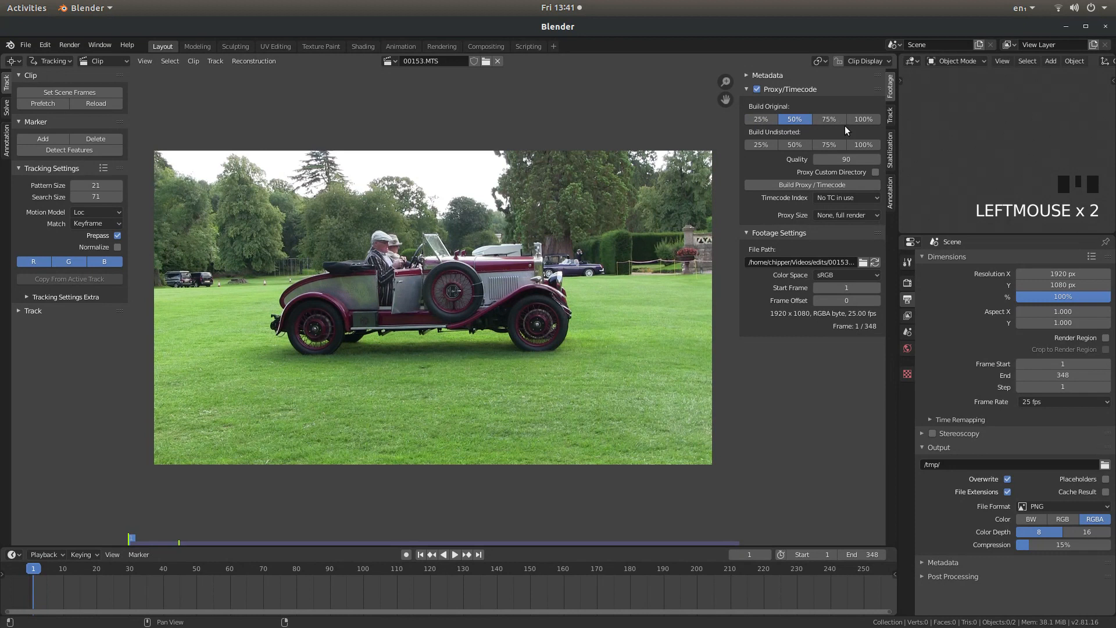
click(830, 118)
click(760, 119)
click(832, 116)
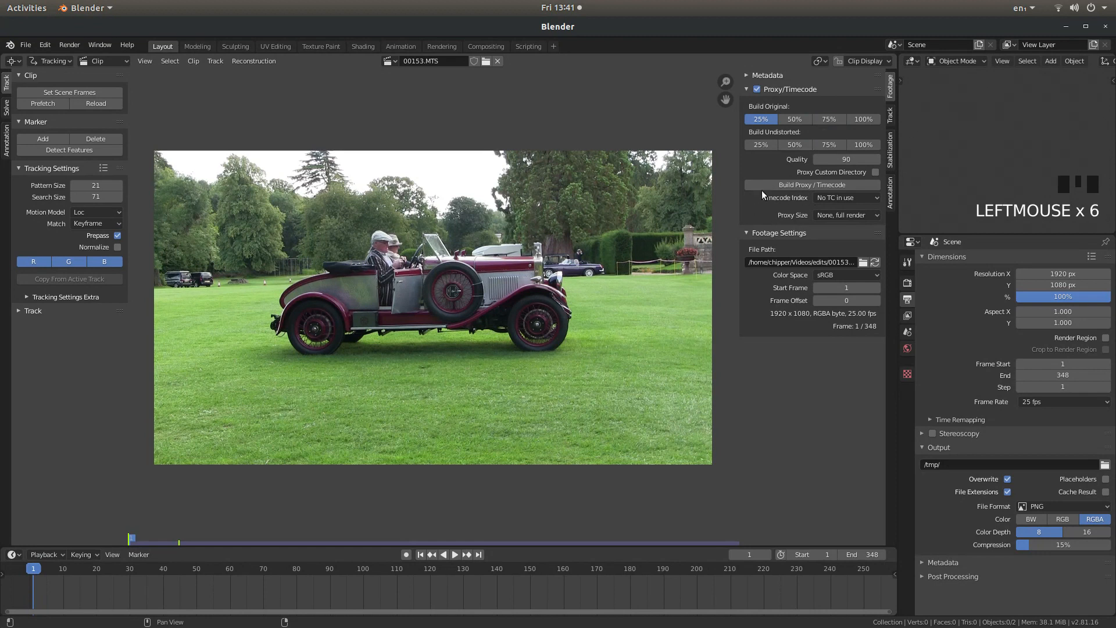
click(824, 184)
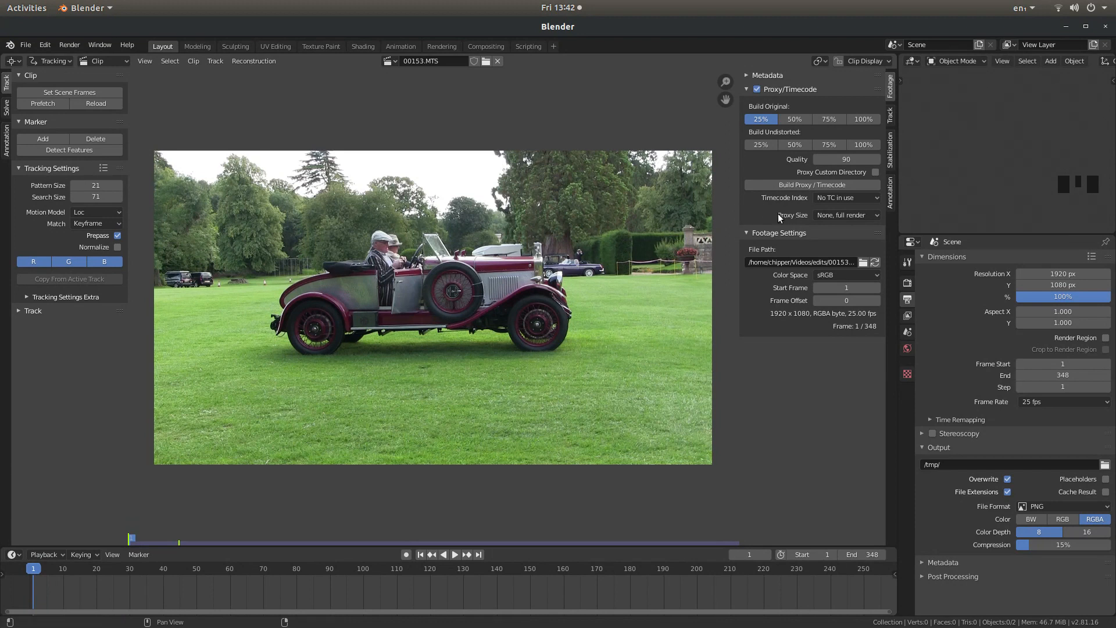
click(839, 215)
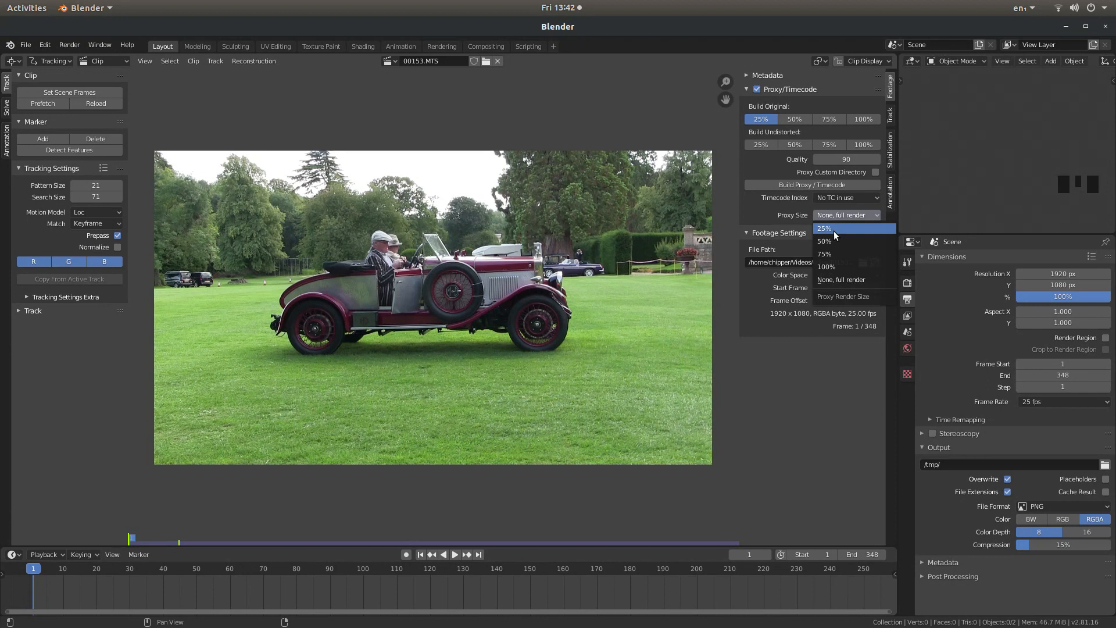
click(833, 232)
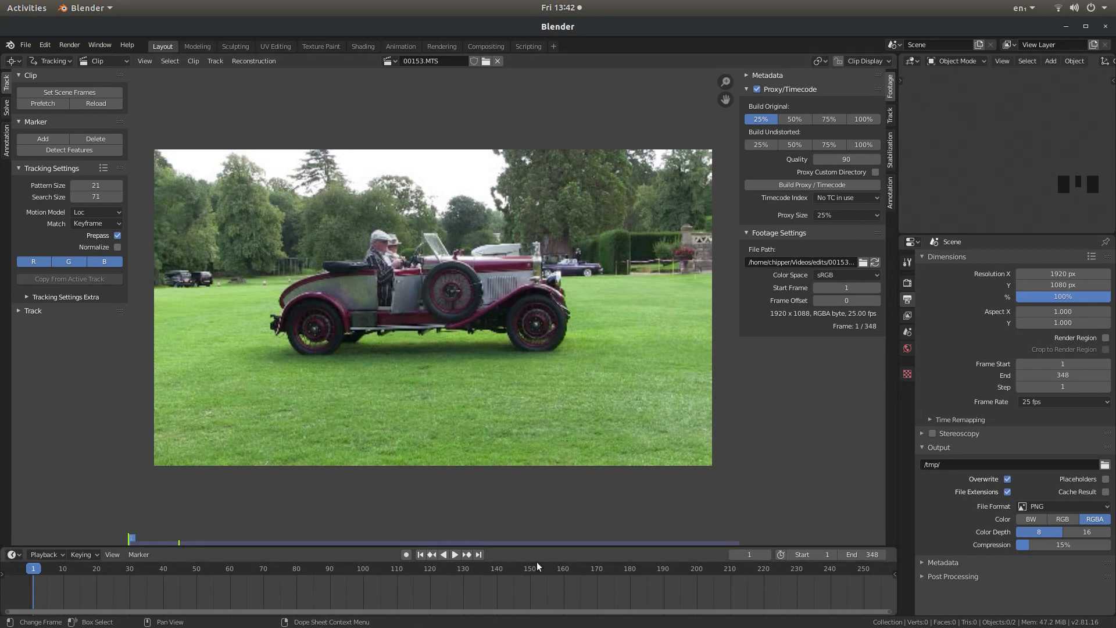
Step: Make the timeline area taller and fit the whole frame range from 1 to 348 in it
drag(539, 548, 543, 531)
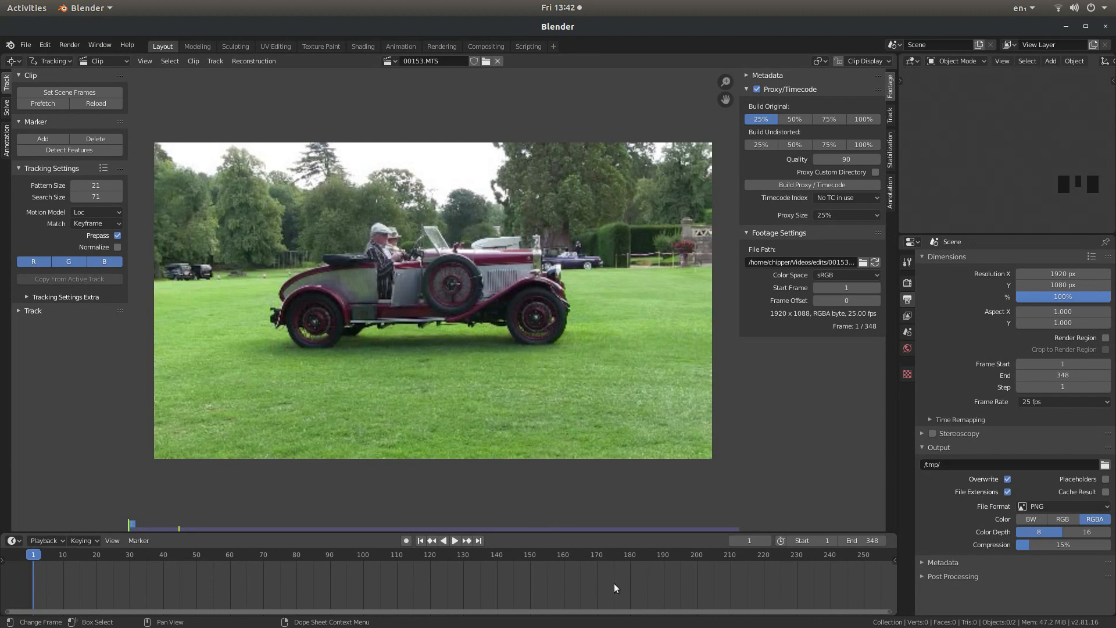
scroll(614, 584, down, 6)
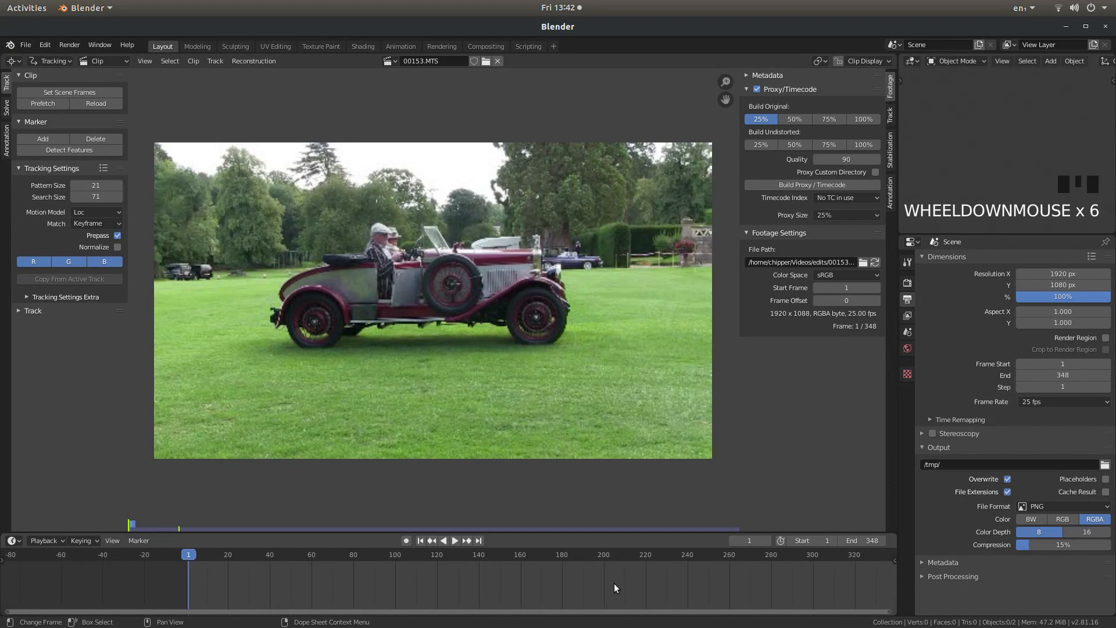
scroll(614, 583, down, 5)
scroll(614, 584, up, 4)
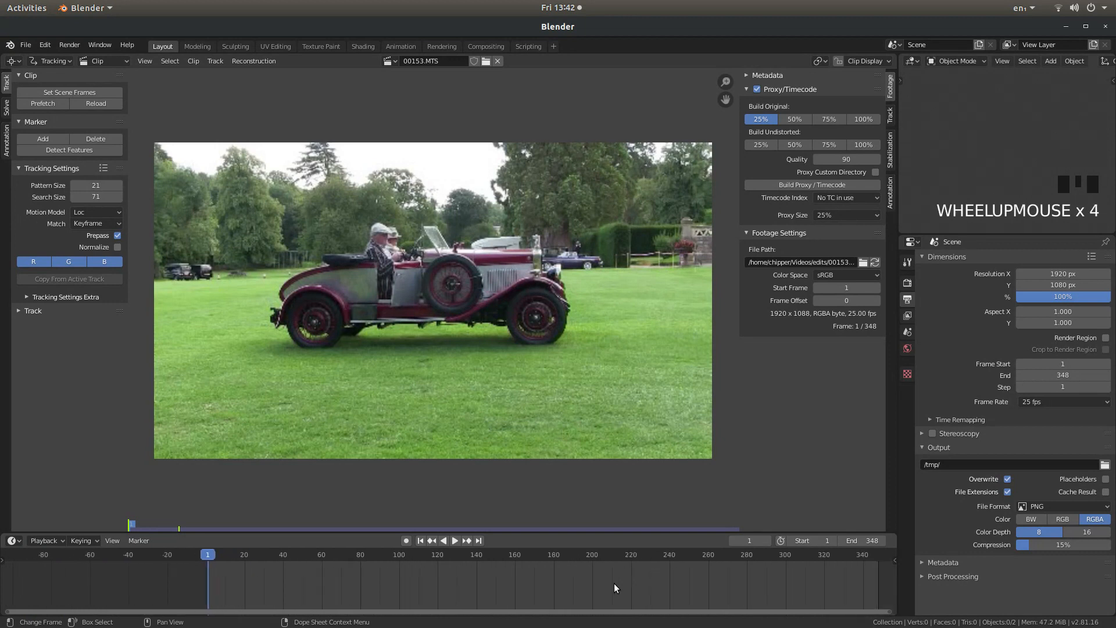
scroll(614, 584, down, 4)
scroll(614, 584, up, 1)
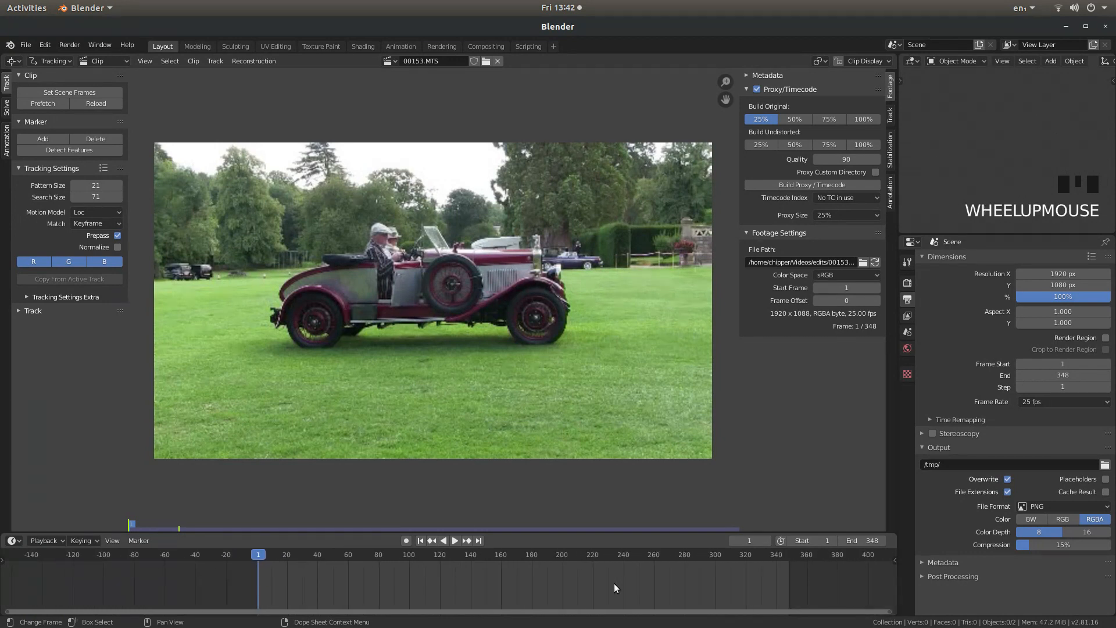
middle_drag(615, 584, 535, 589)
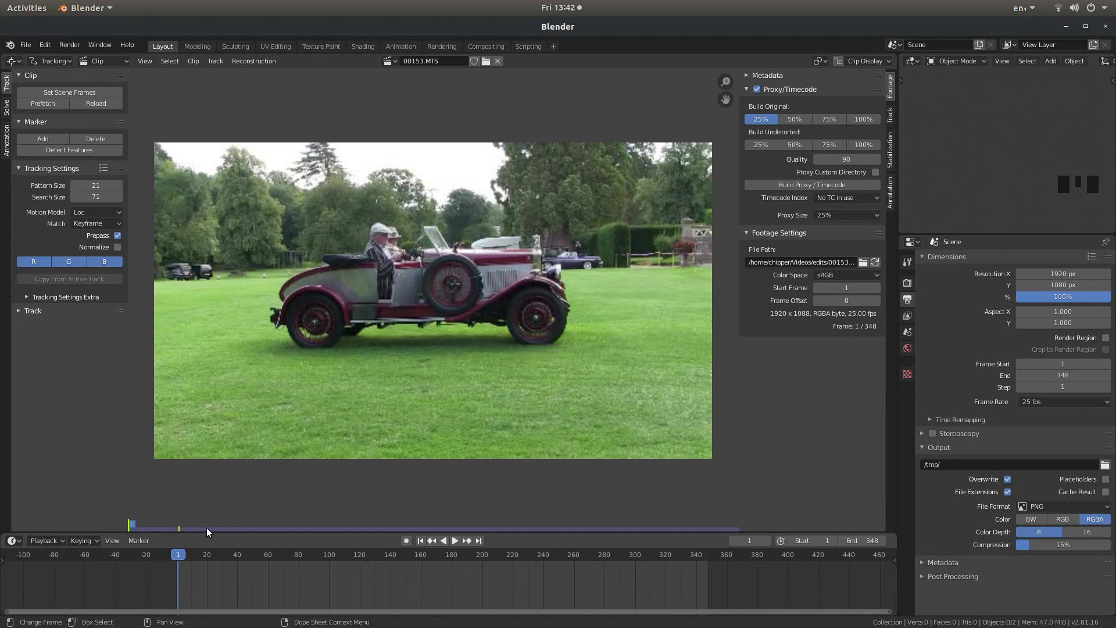
Step: Trim the scene's frame range to start at frame 164 and end at frame 333, taking both limits from the current frame
drag(183, 556, 427, 557)
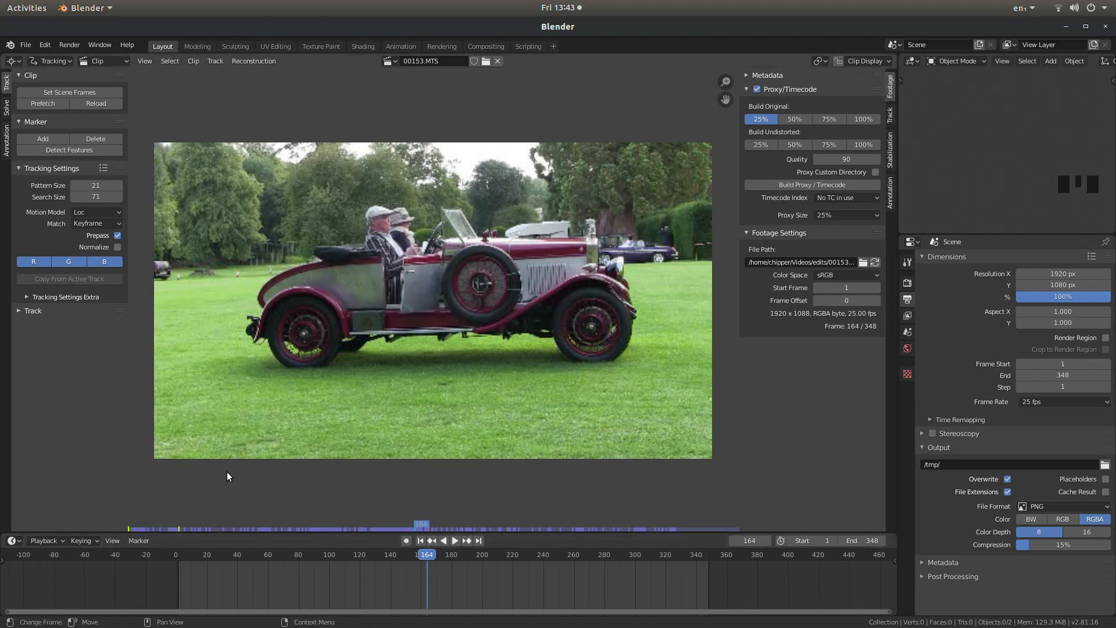
click(43, 541)
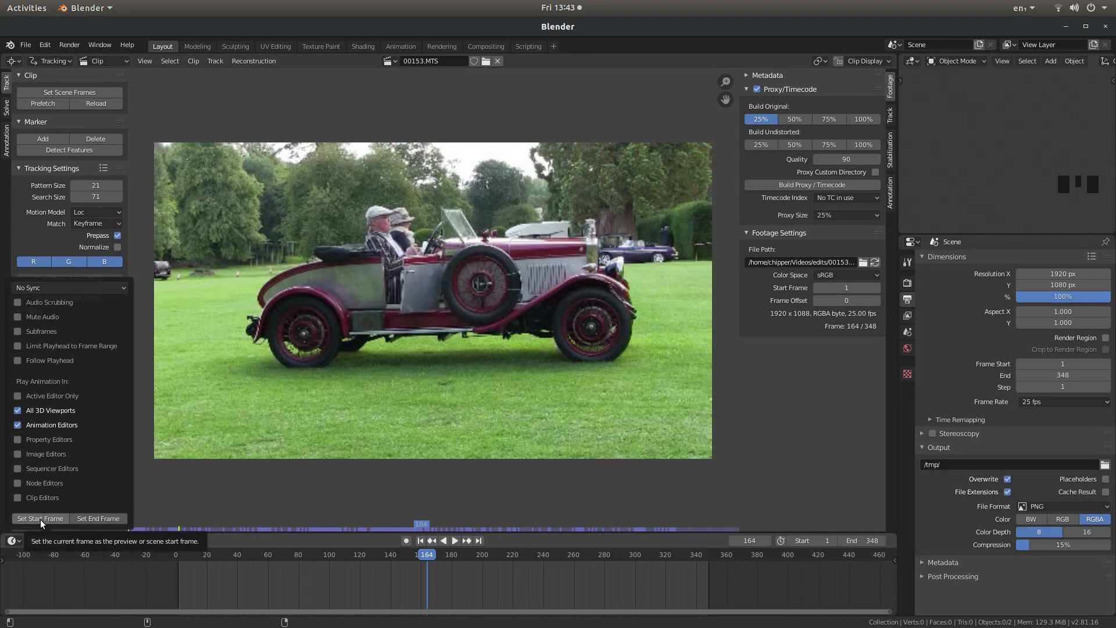
click(40, 519)
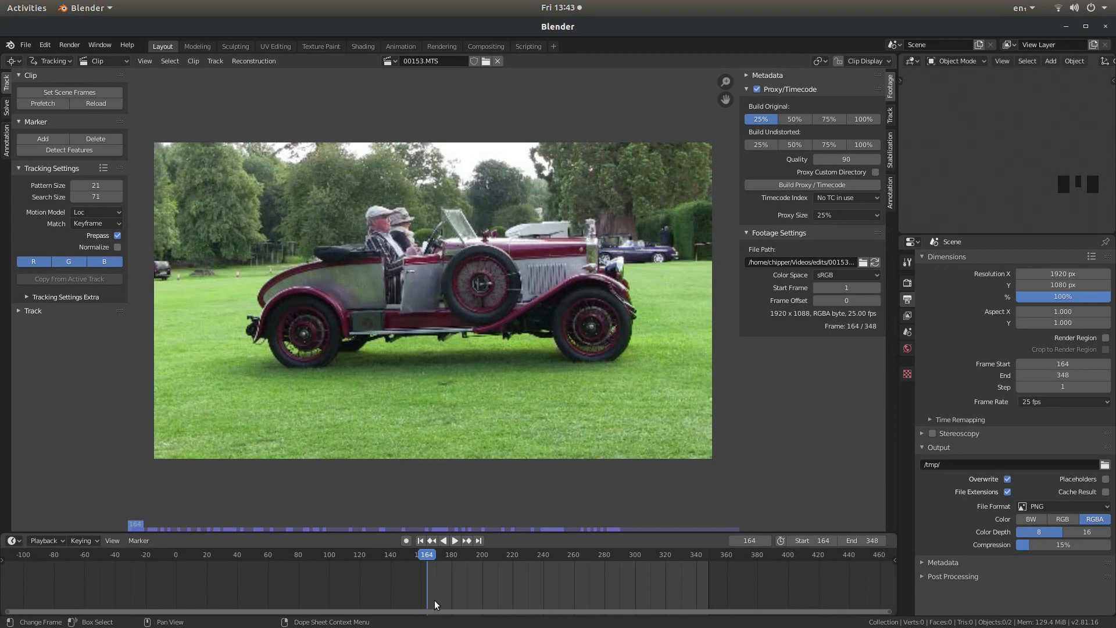
drag(432, 554, 686, 555)
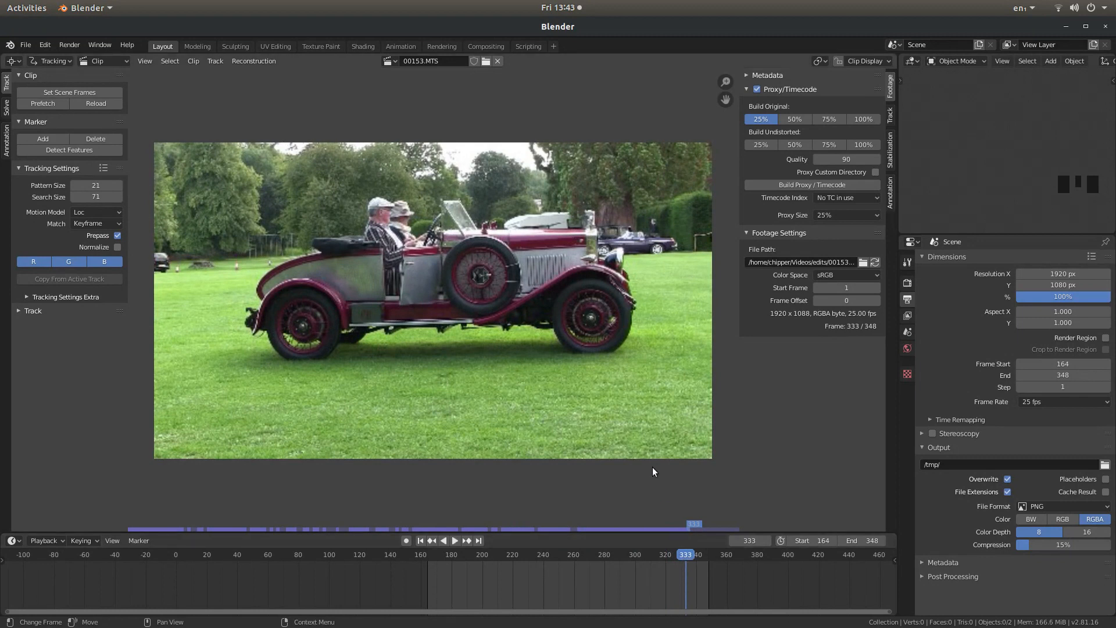
click(46, 541)
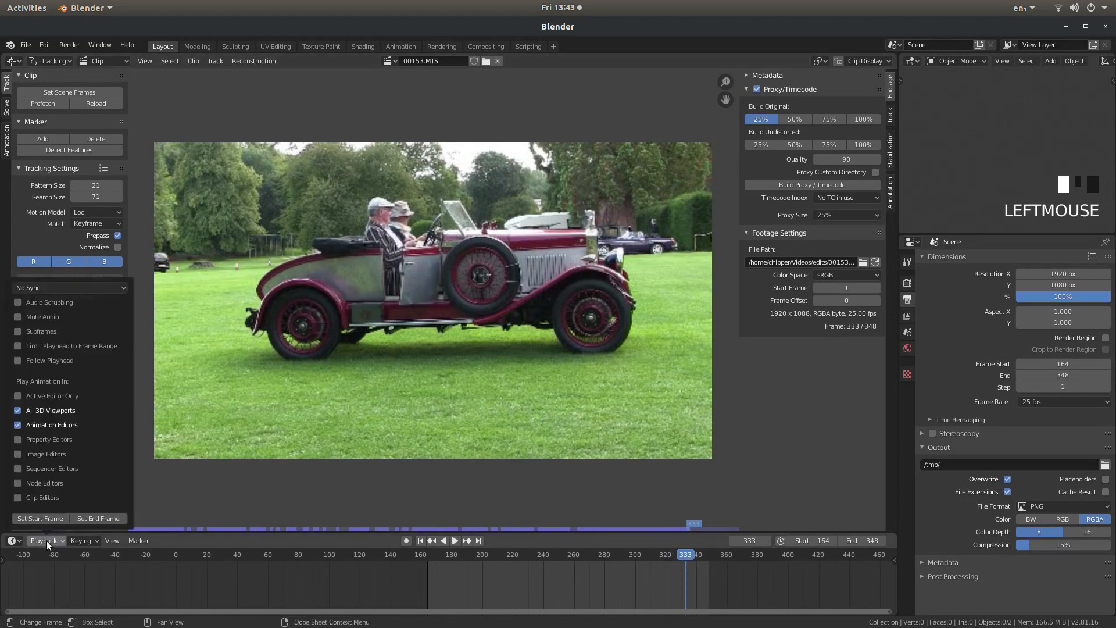
click(99, 518)
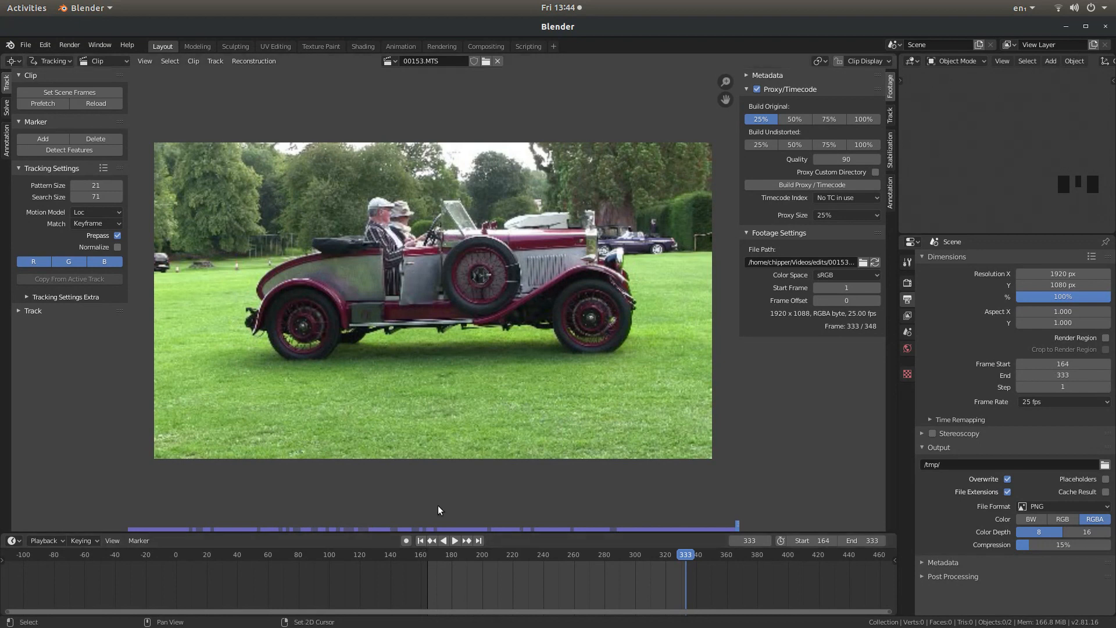
Step: Check both ends of the trimmed frame range and return the playhead to its first frame, 164
key(shift+Left)
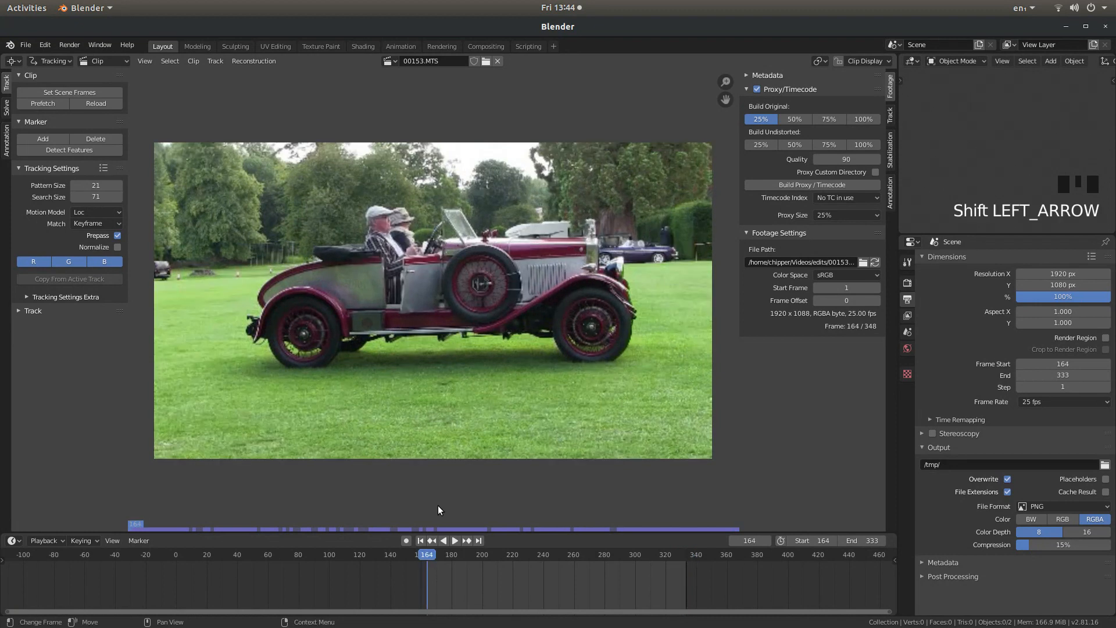
key(shift+Right)
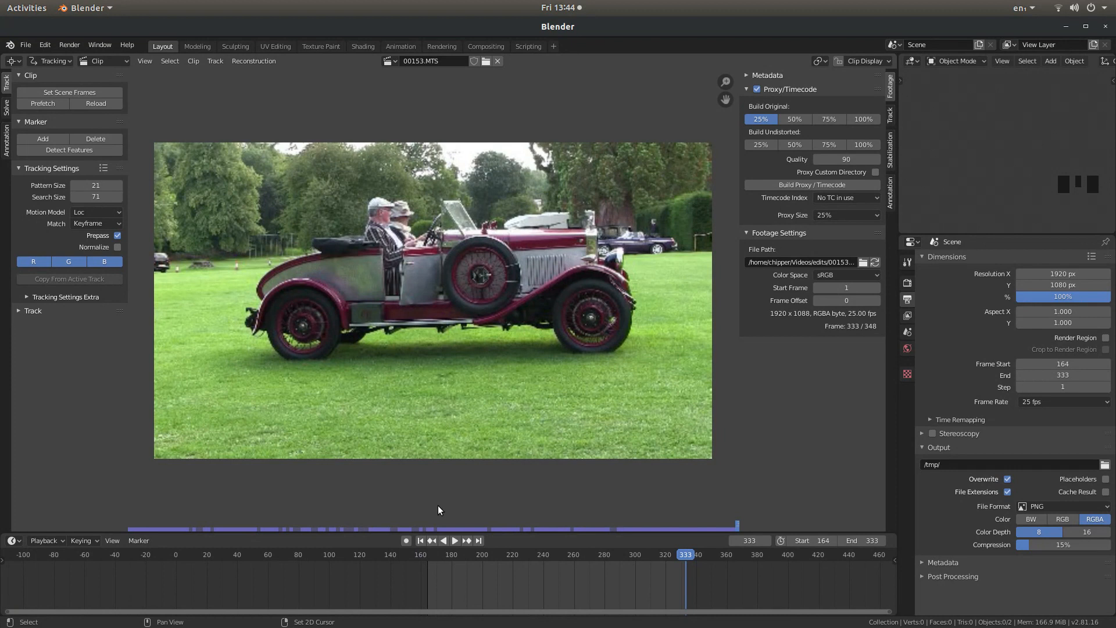
key(shift+Left)
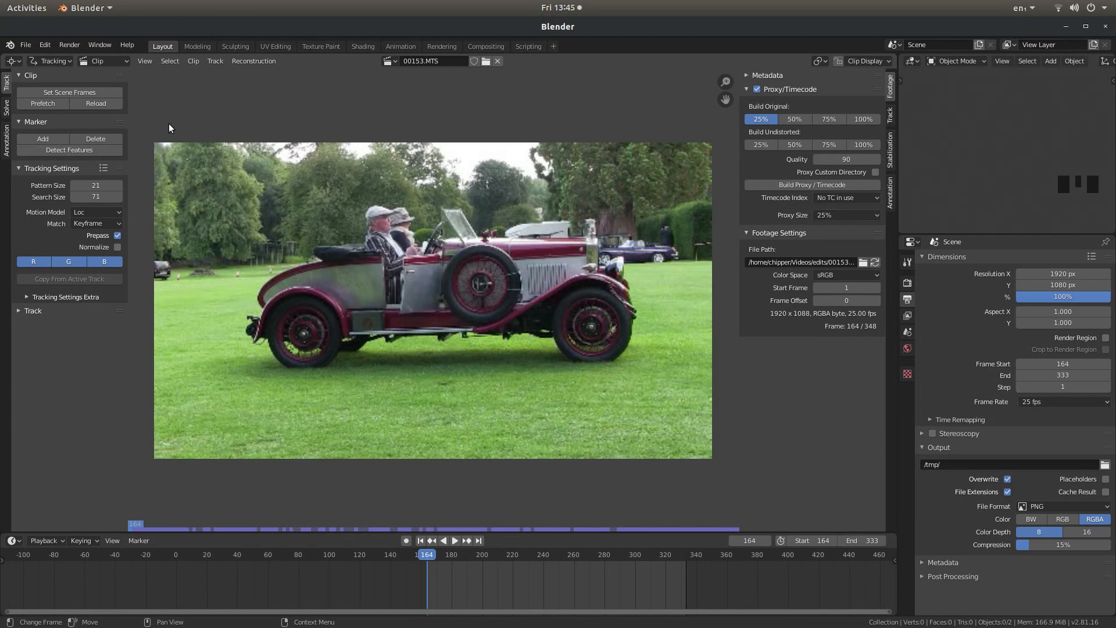
Step: Add a tracking marker on the car's rear wheel and center it on the hub
click(38, 137)
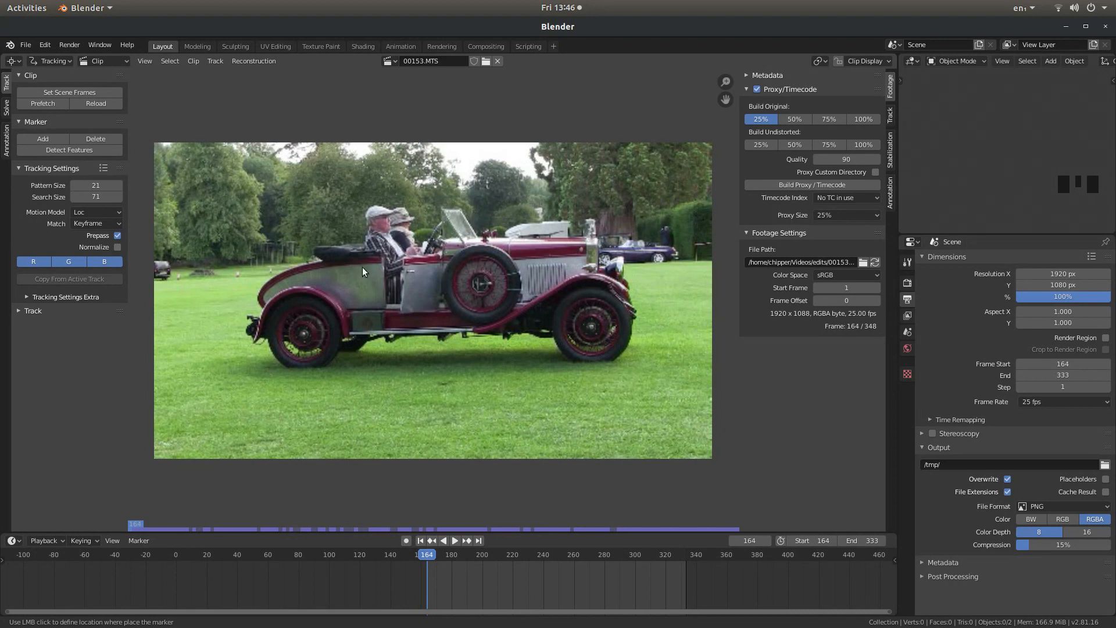
click(306, 333)
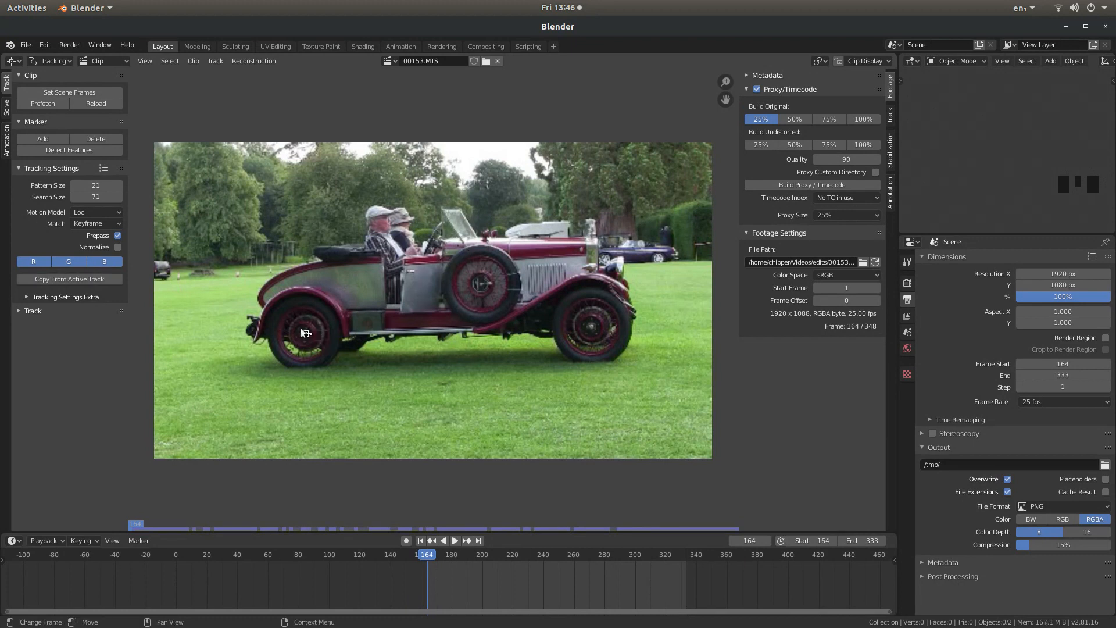
scroll(313, 351, up, 4)
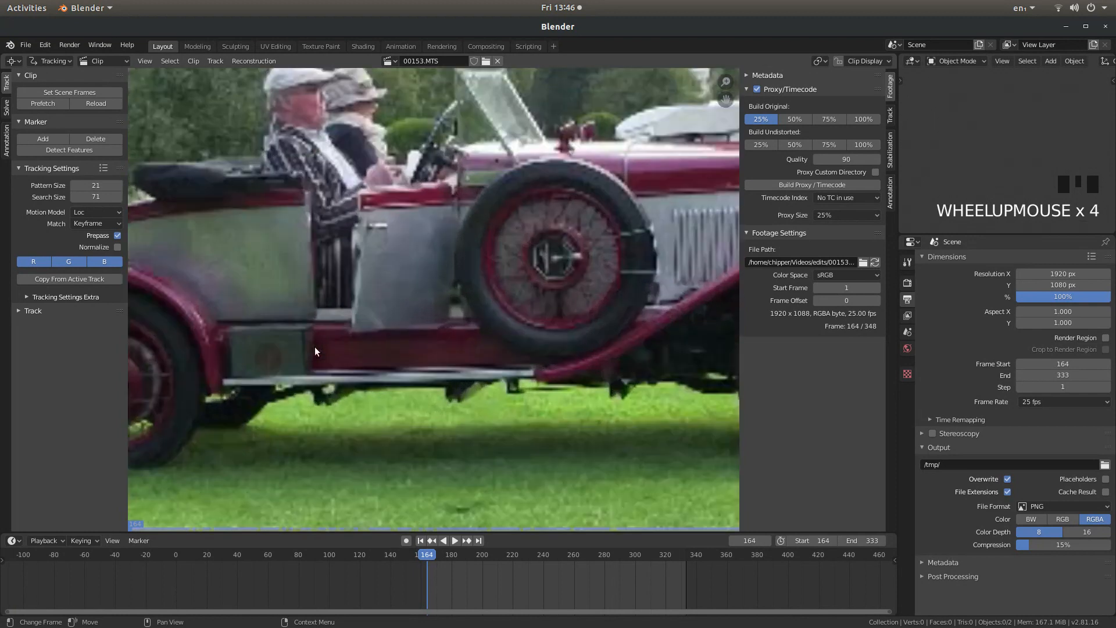
scroll(314, 351, down, 1)
scroll(315, 351, up, 1)
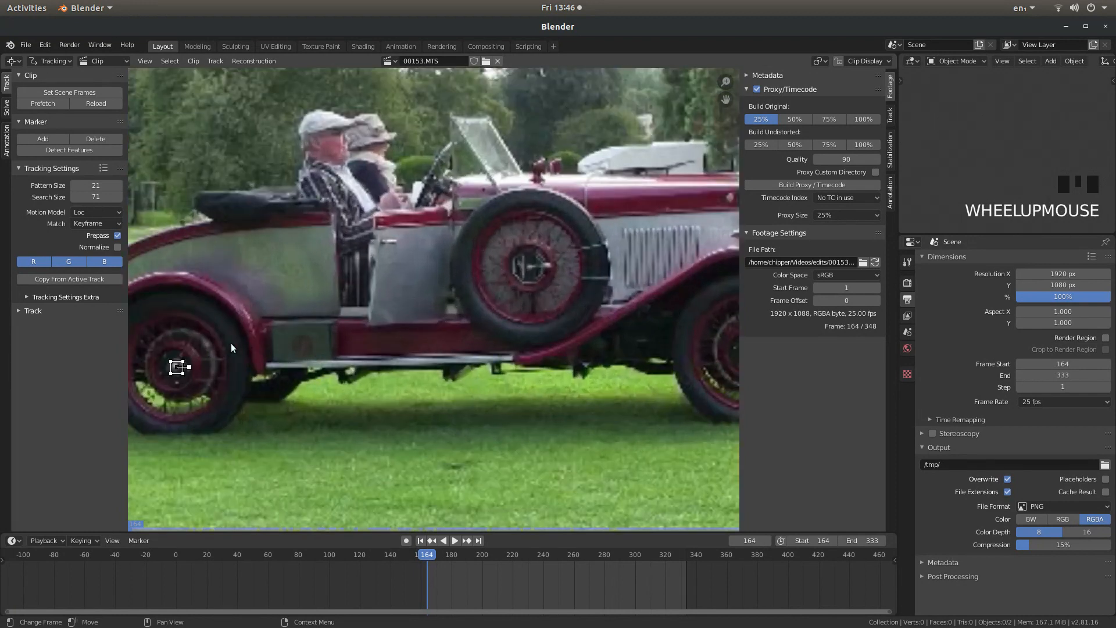
mouse_move(237, 298)
middle_down()
mouse_move(407, 274)
mouse_move(433, 254)
middle_up()
scroll(476, 280, up, 2)
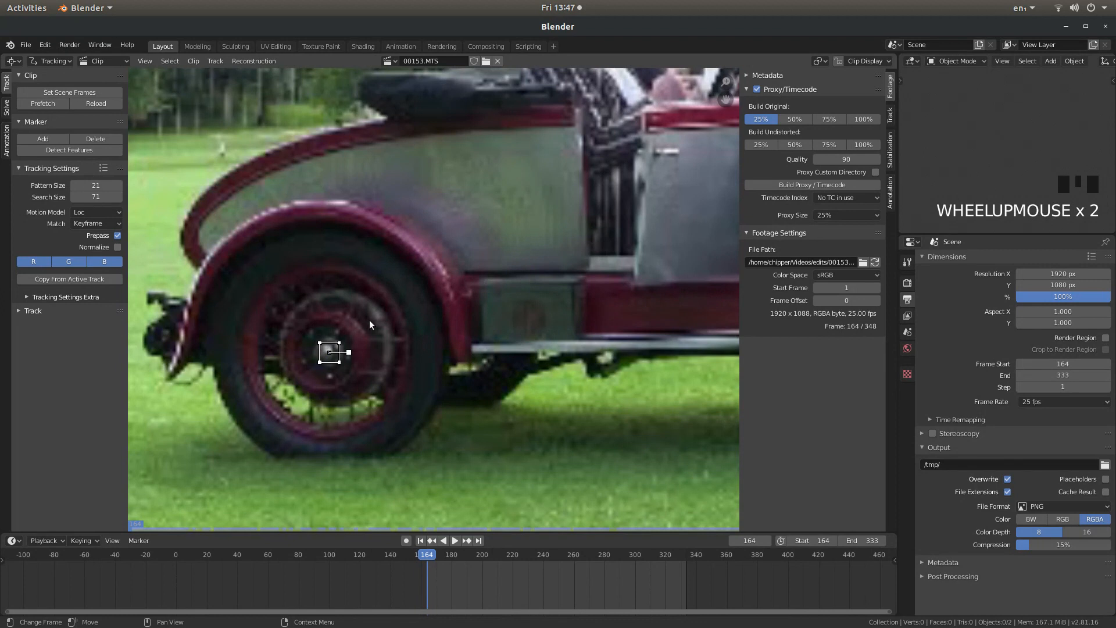
key(g)
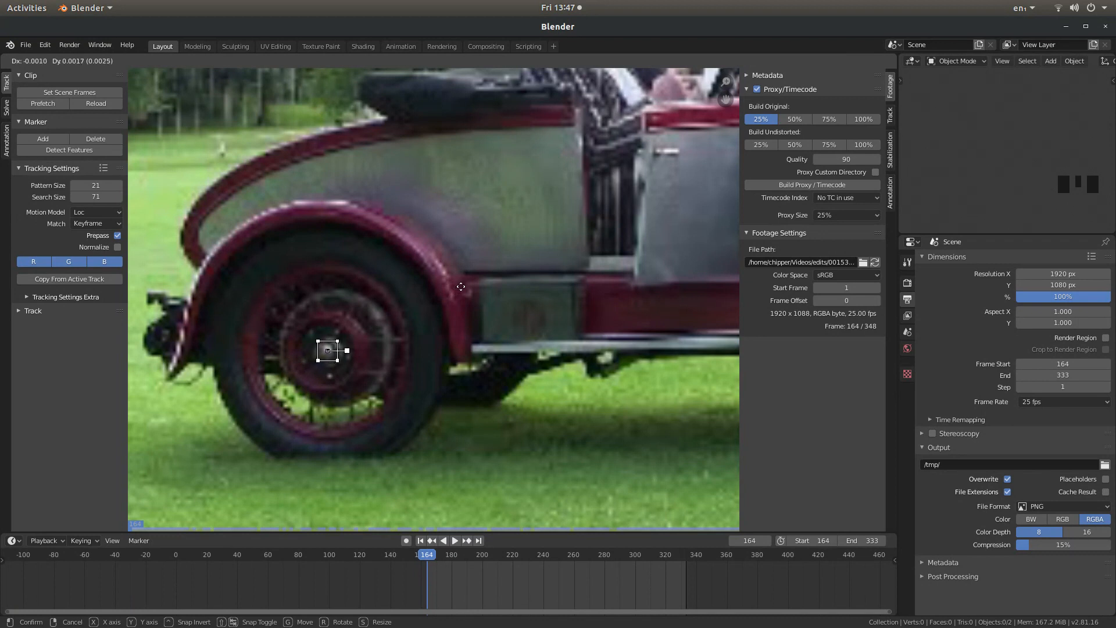
click(460, 289)
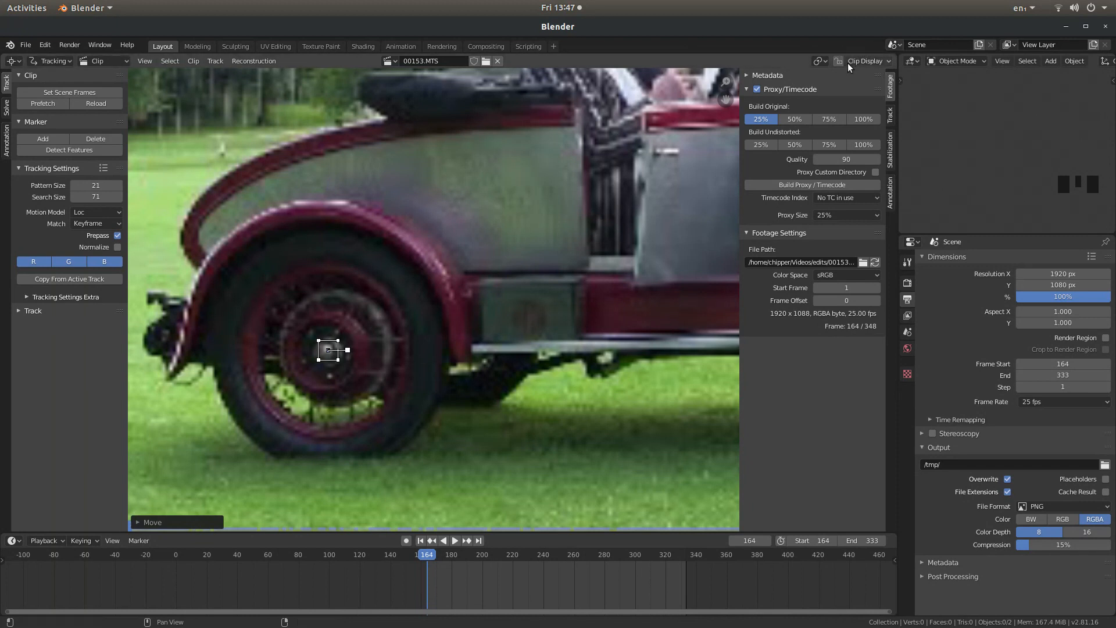
Step: Turn on the display of the marker's search area in the clip view
click(891, 61)
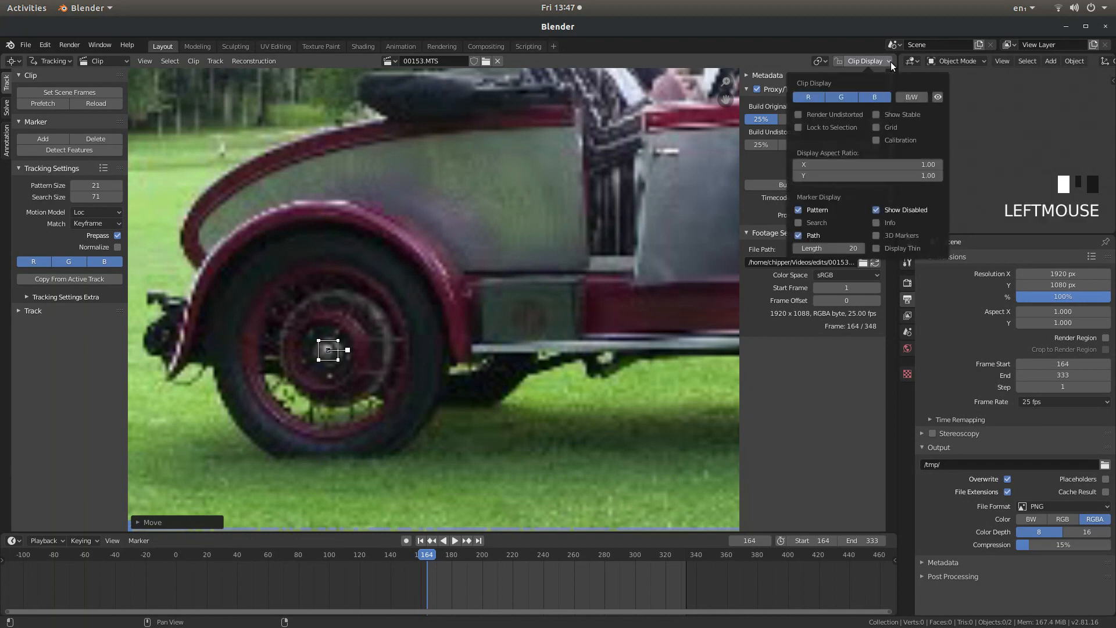
click(798, 223)
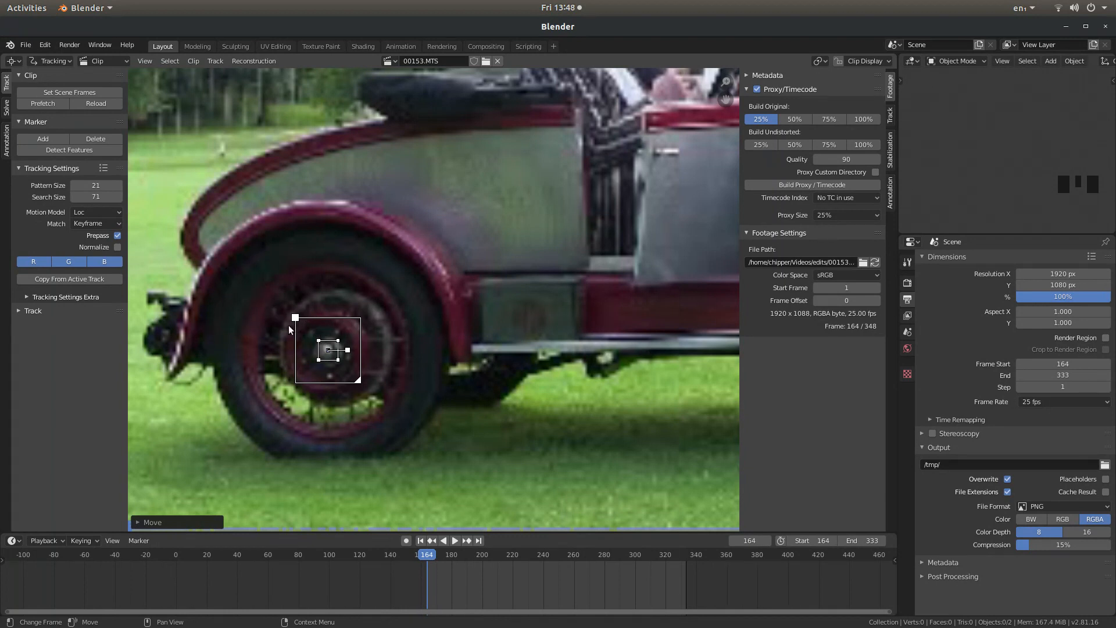
Step: Try enlarging and shifting the marker's search area over the rear wheel, and undo both changes
click(358, 382)
mouse_move(358, 383)
mouse_down()
mouse_move(401, 423)
mouse_move(372, 394)
mouse_move(392, 414)
mouse_up()
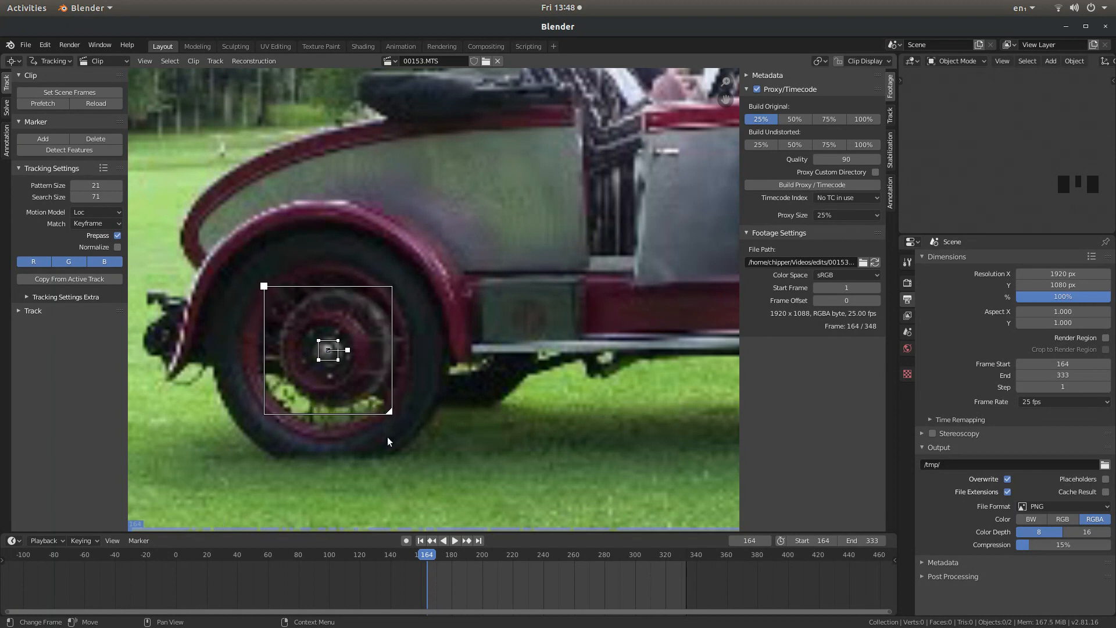
mouse_move(265, 288)
mouse_down()
mouse_move(268, 258)
mouse_move(247, 266)
mouse_move(263, 301)
mouse_move(266, 249)
mouse_move(267, 294)
mouse_move(267, 279)
mouse_move(250, 292)
mouse_move(291, 282)
mouse_move(259, 289)
mouse_move(289, 301)
mouse_move(267, 291)
mouse_up()
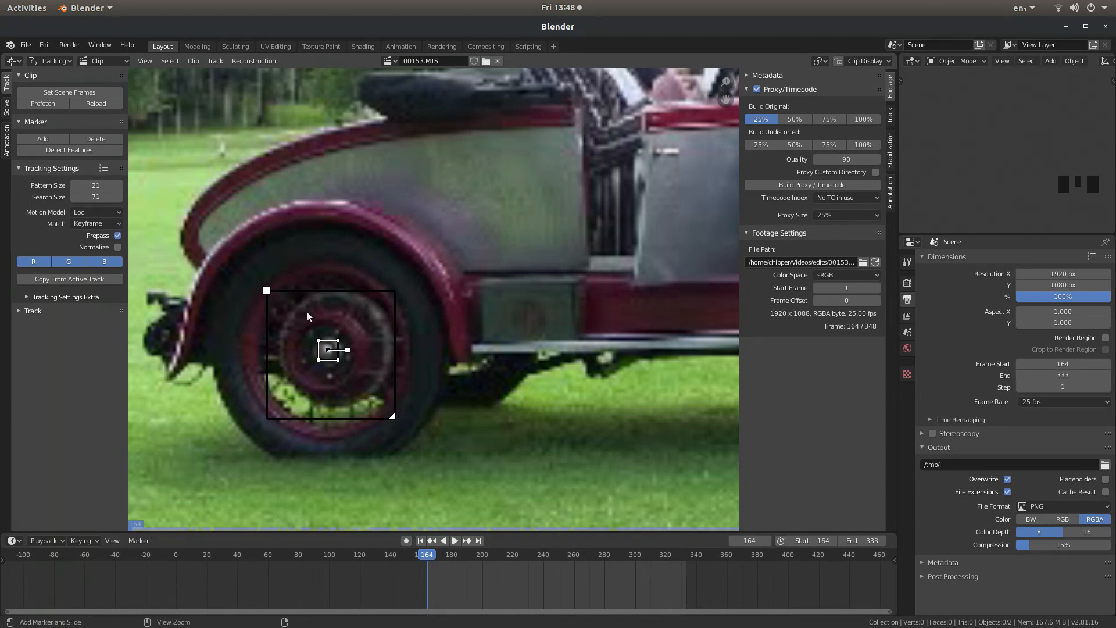
key(ctrl+z)
key(ctrl+z)
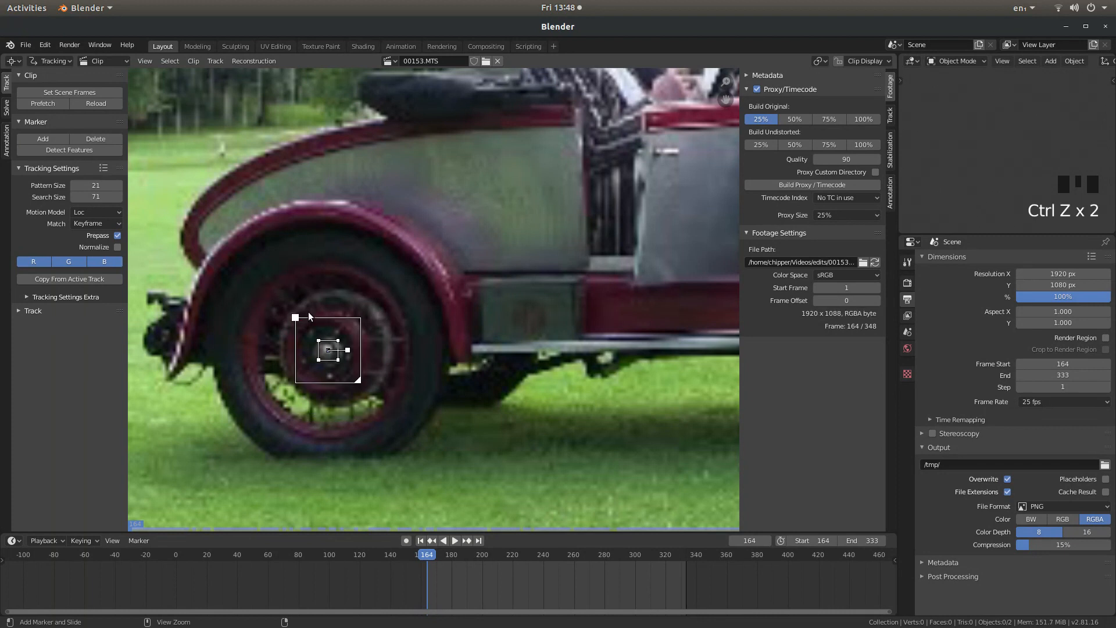
Step: Enlarge the marker's pattern area around the rear wheel hub, keeping it inside the search area
mouse_move(350, 355)
mouse_down()
mouse_move(363, 360)
mouse_move(310, 331)
mouse_move(339, 333)
mouse_up()
click(327, 349)
drag(317, 365, 344, 371)
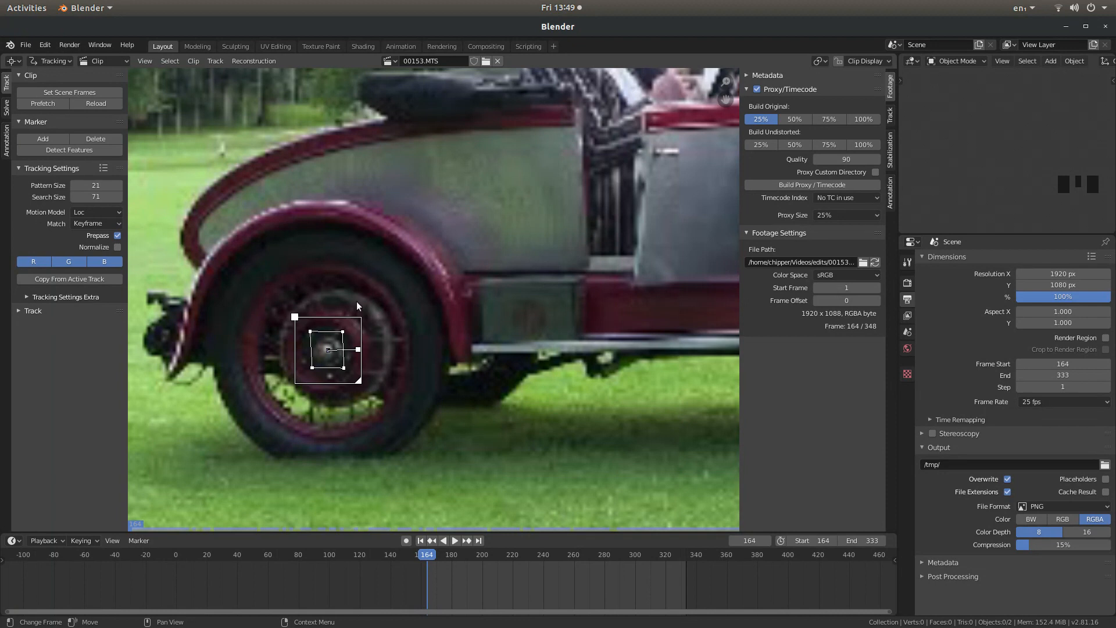
Step: Undo the enlargement of the rear wheel marker's pattern area
key(ctrl+z)
key(ctrl+z)
key(ctrl+z)
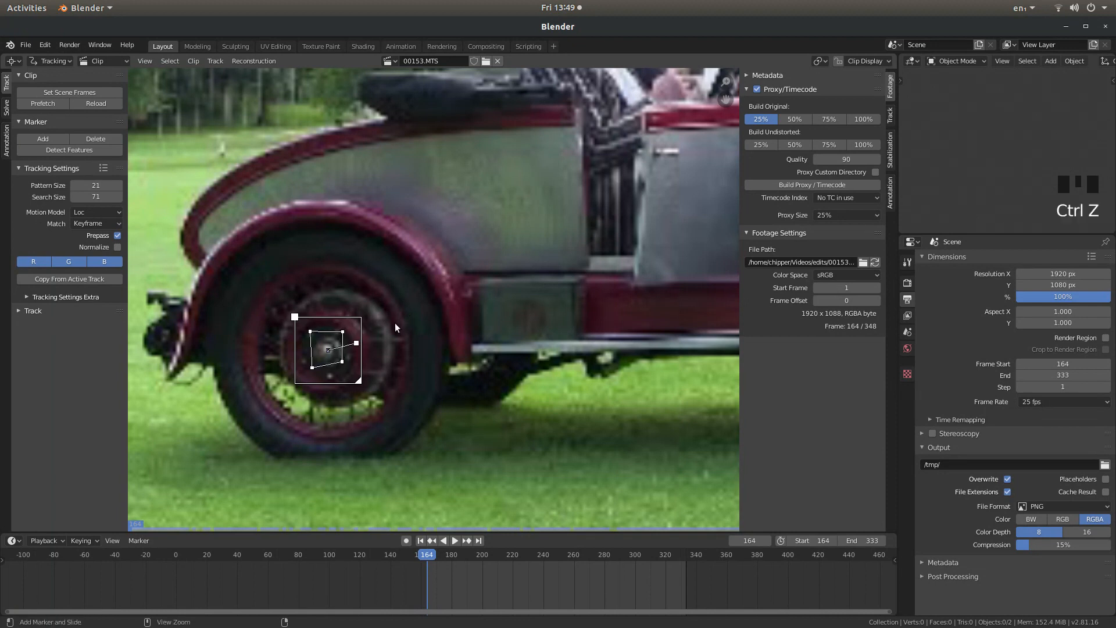
key(ctrl+z)
key(ctrl+z)
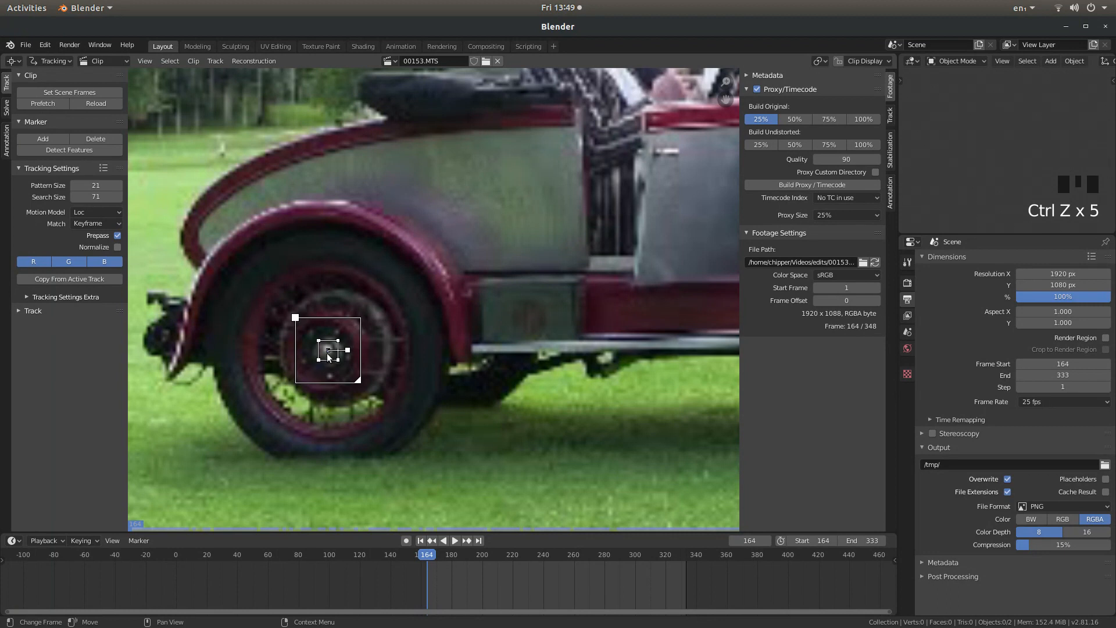
Step: Track the rear wheel marker forward through the frame range, and return to start frame 164
scroll(434, 321, down, 5)
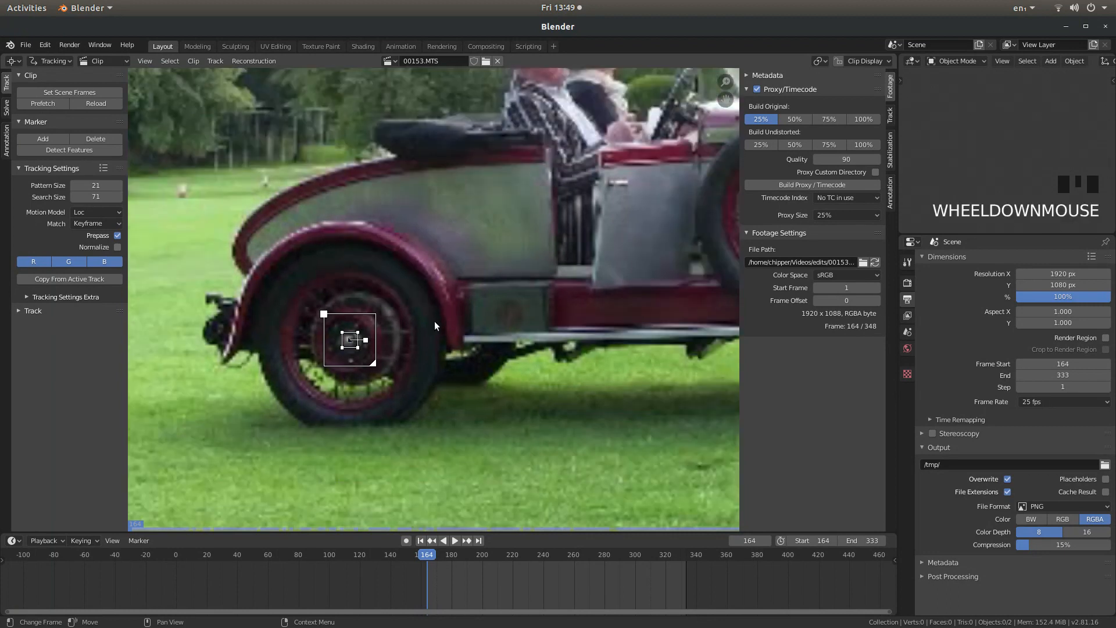
scroll(434, 322, up, 2)
scroll(462, 304, down, 2)
middle_drag(462, 304, 391, 295)
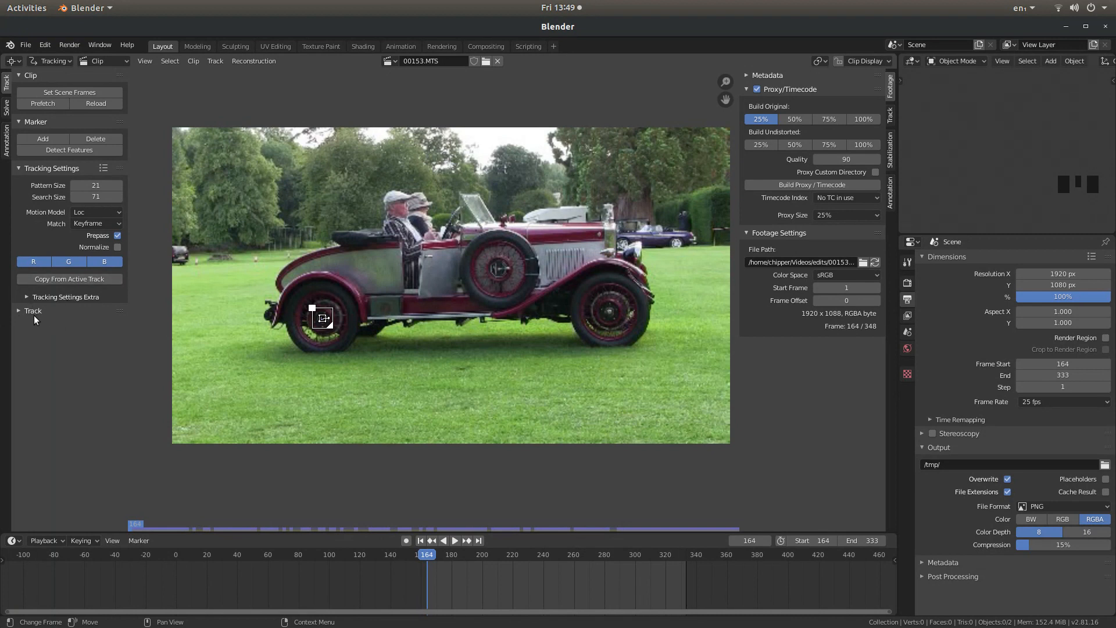
click(18, 312)
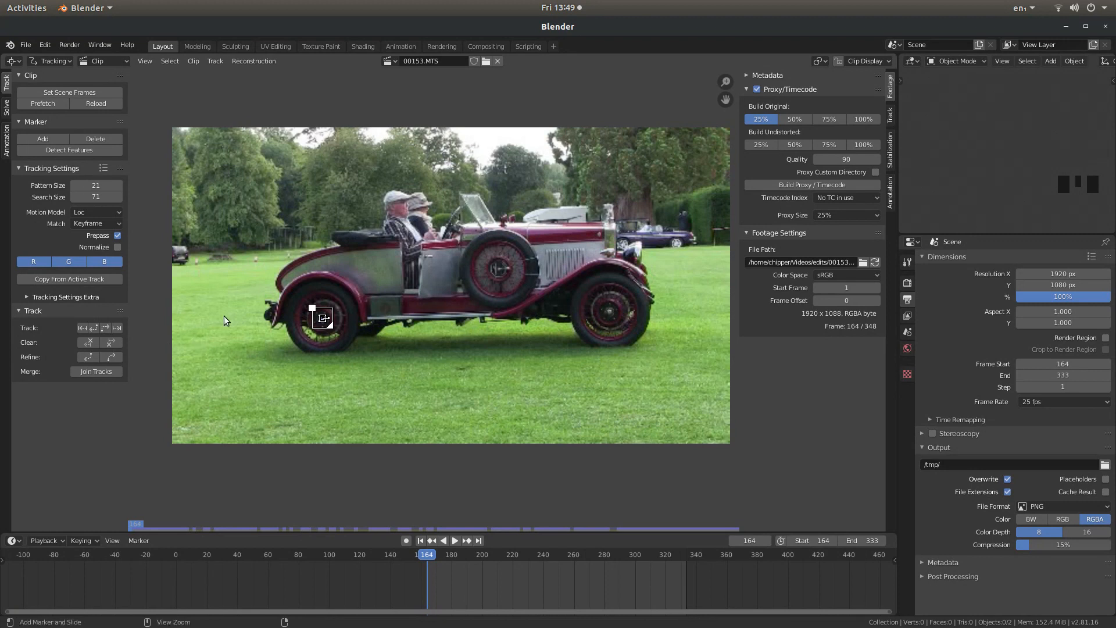
key(ctrl+t)
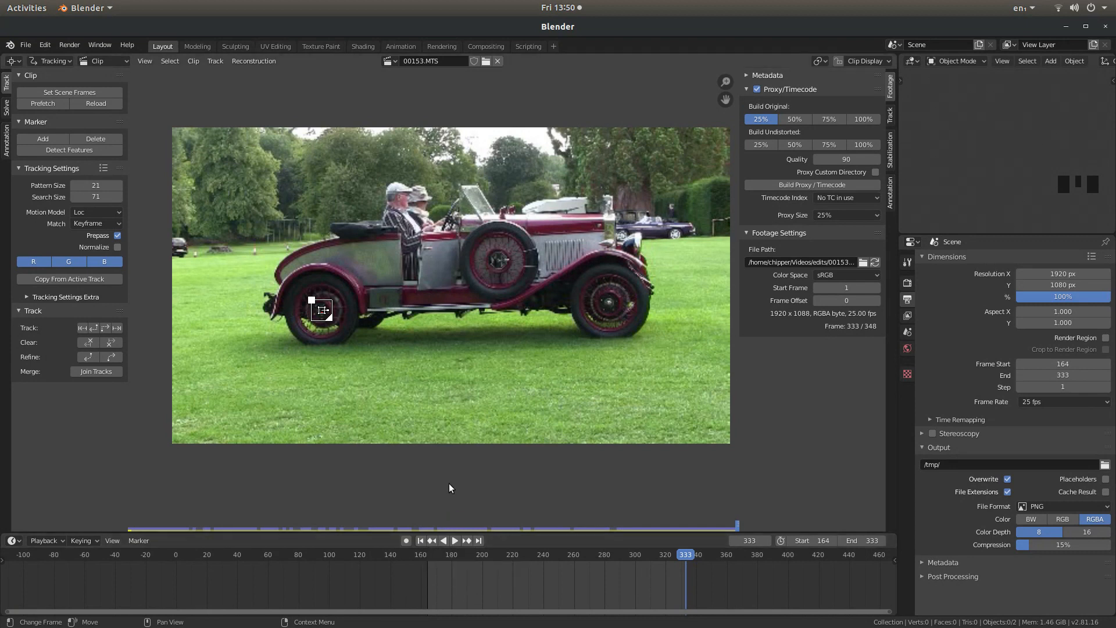
key(shift+Left)
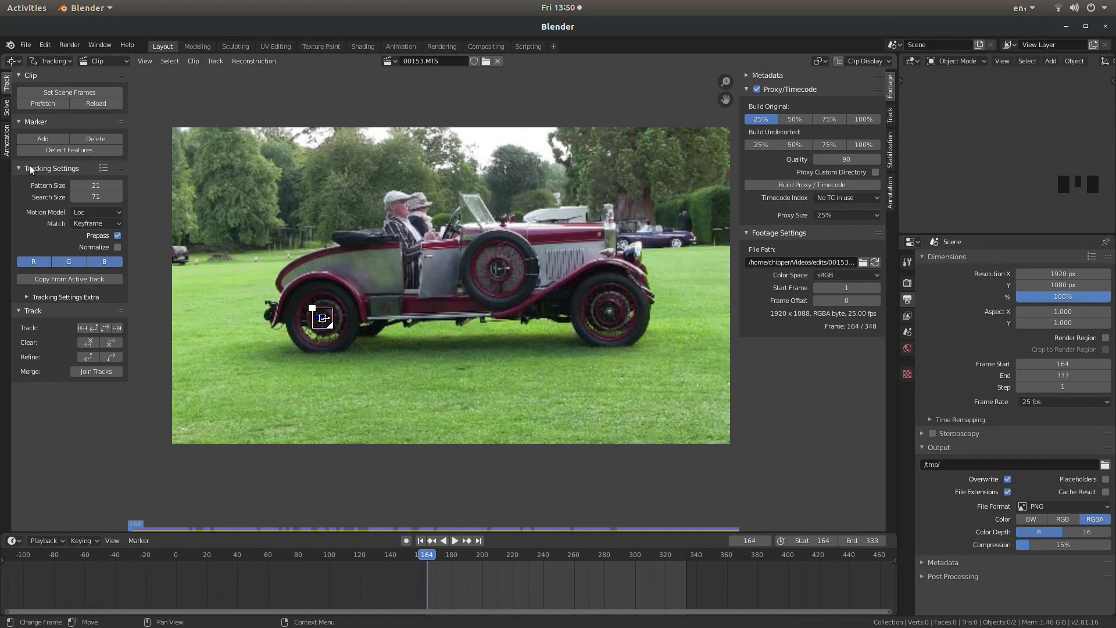
Step: Add a second tracking marker centered on the front wheel's hub, and track it forward from frame 164 through the frame range
click(38, 138)
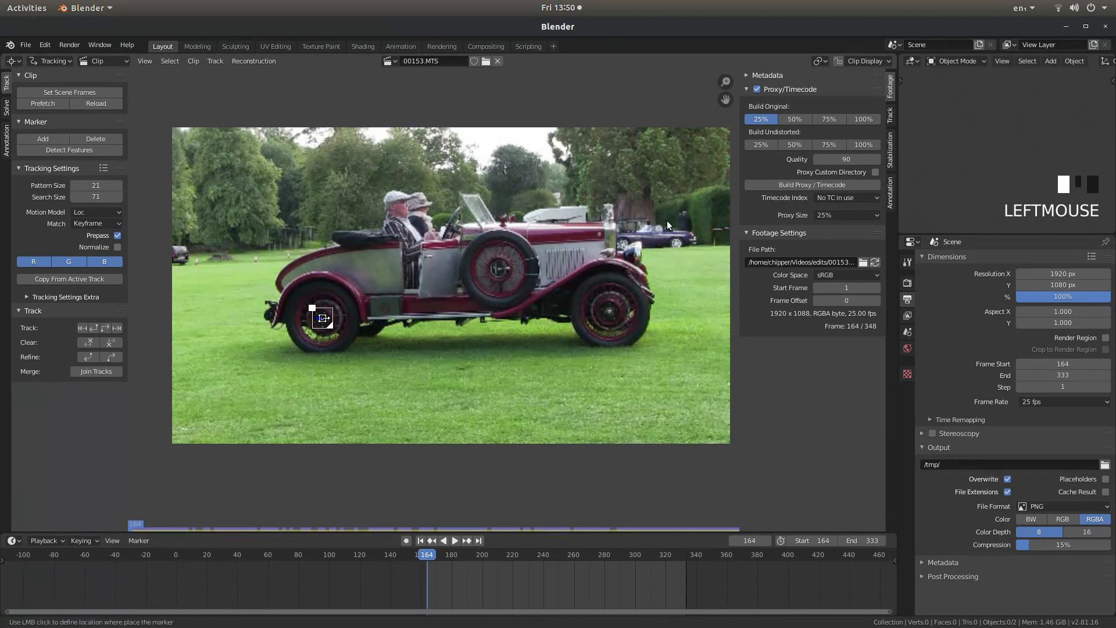
click(610, 312)
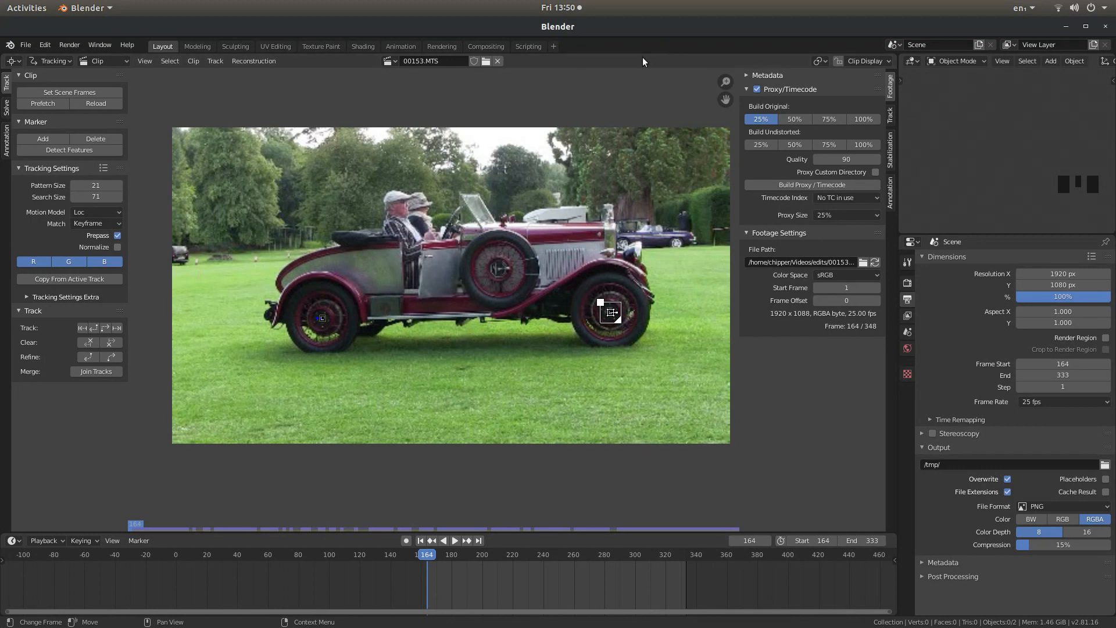
click(891, 114)
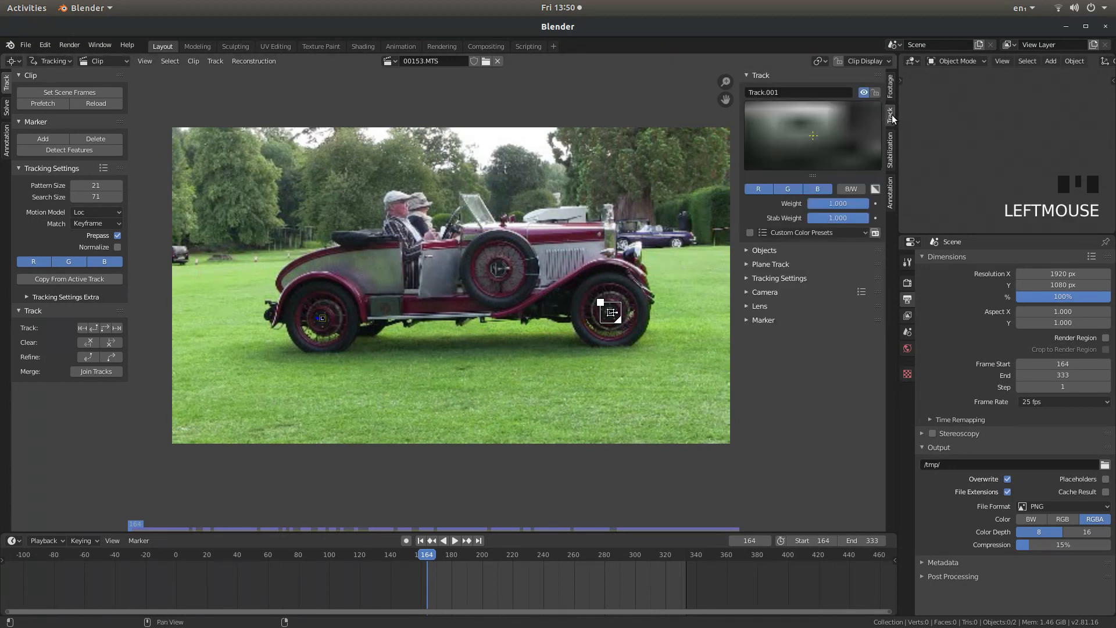
click(890, 88)
click(890, 115)
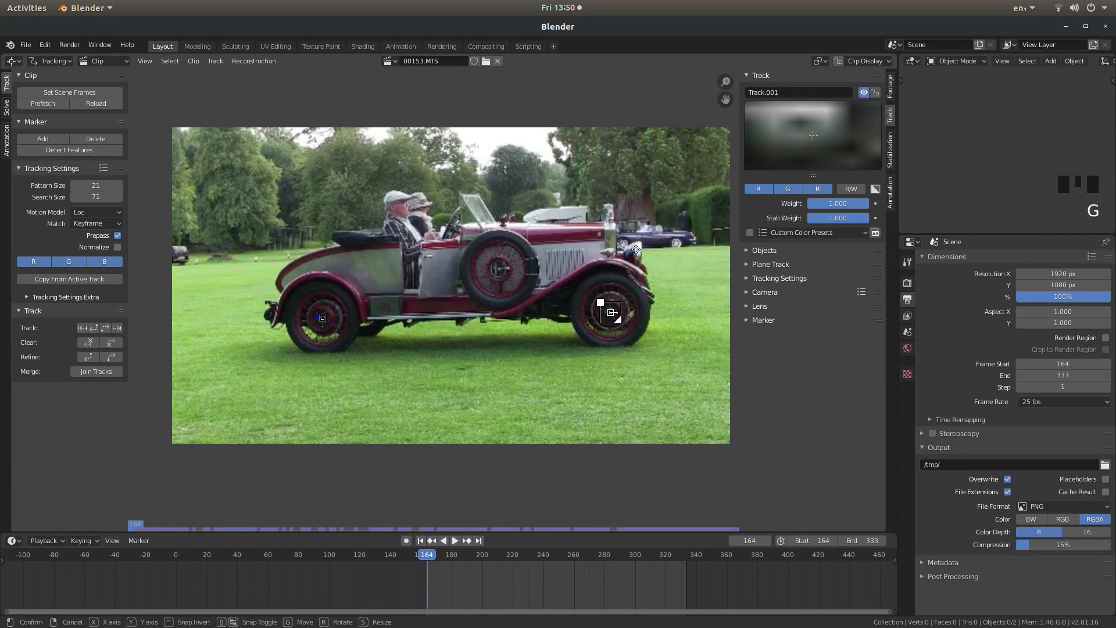
key(g)
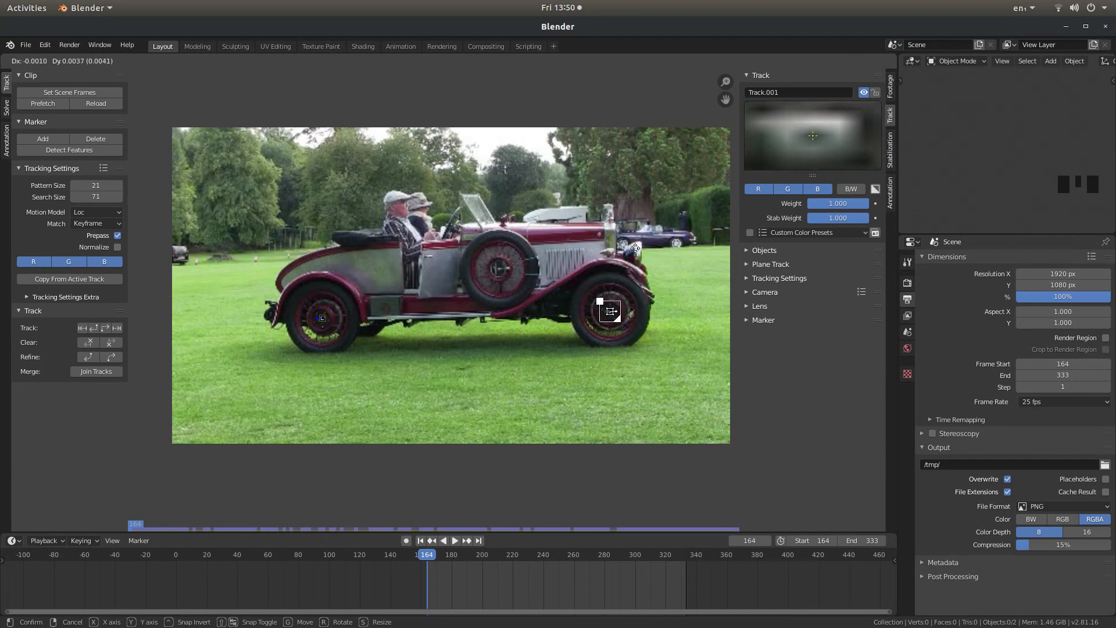
click(635, 248)
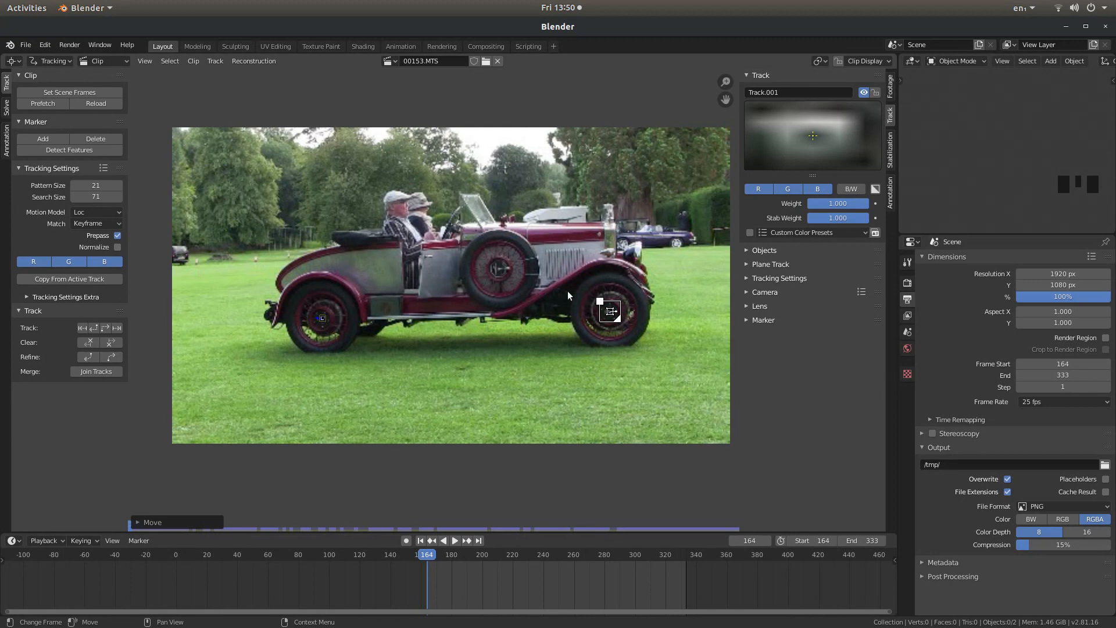
click(106, 329)
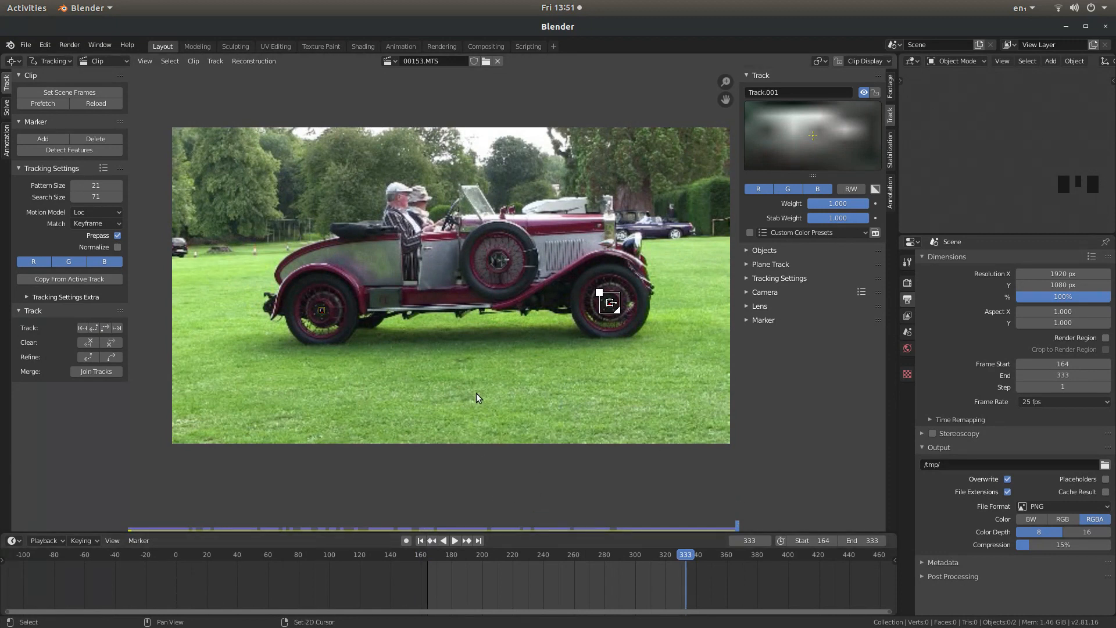
key(shift+Left)
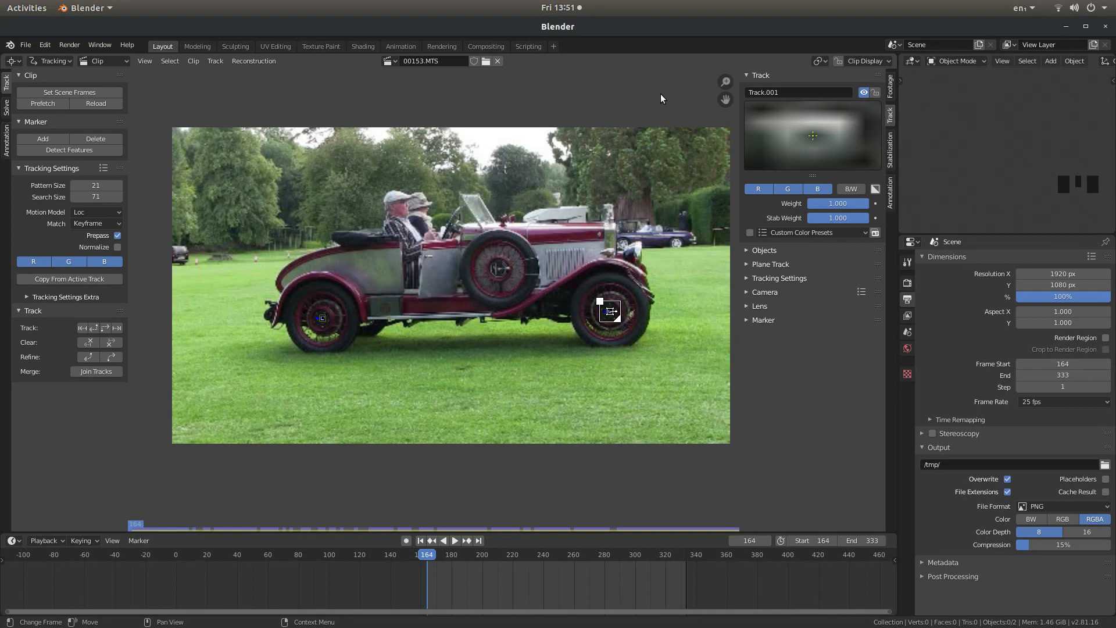
Step: Turn on Show Stable for the clip view, and play back part of the tracked clip from the start frame
click(890, 60)
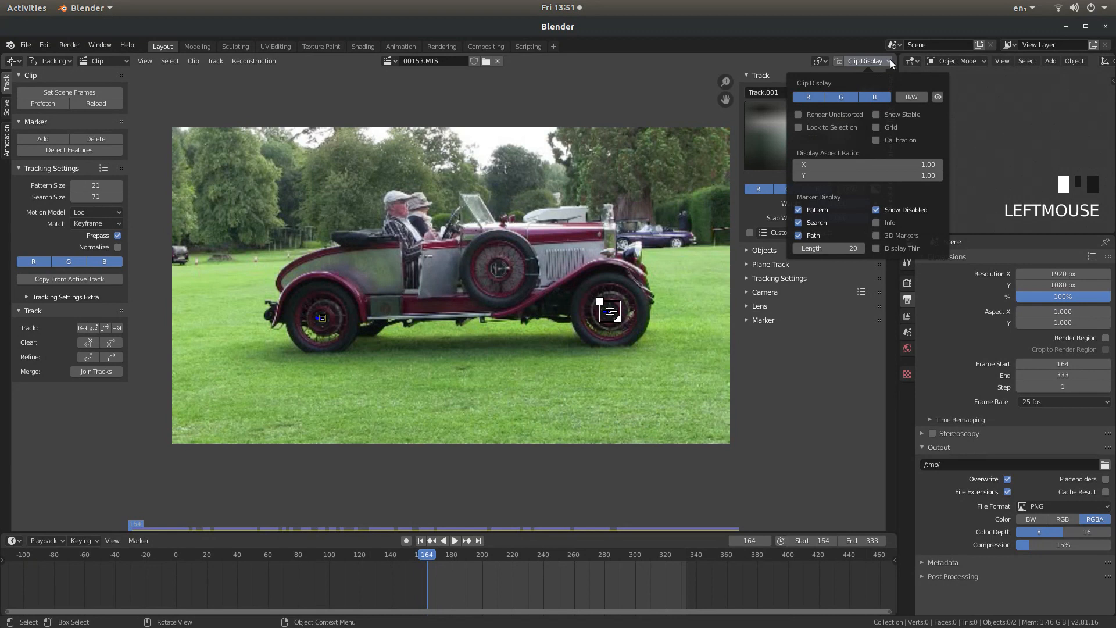
click(876, 115)
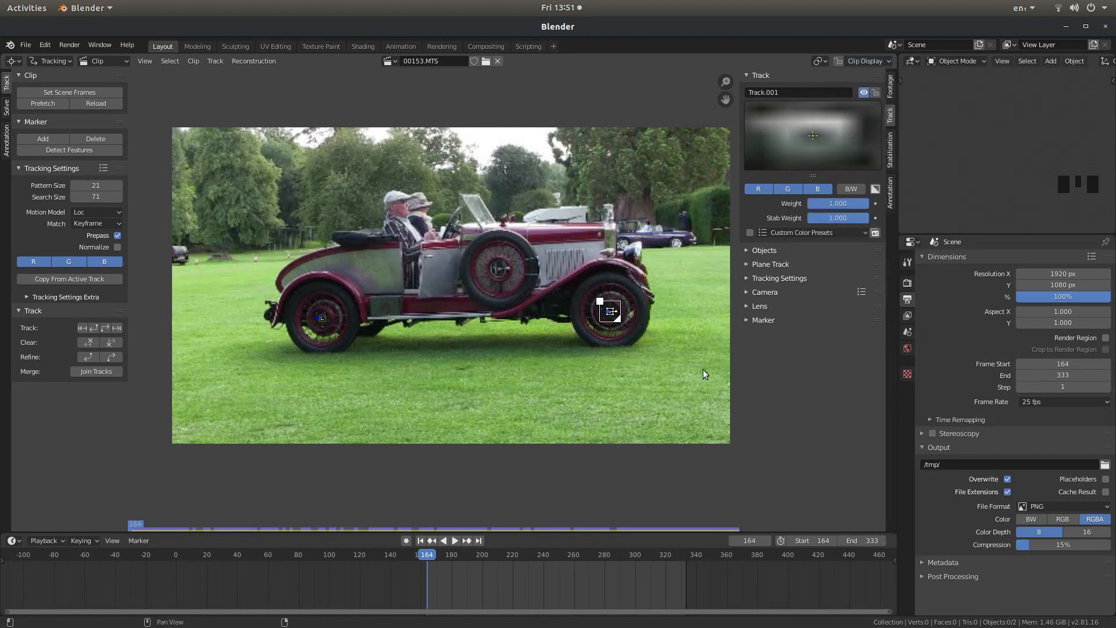
scroll(397, 319, down, 1)
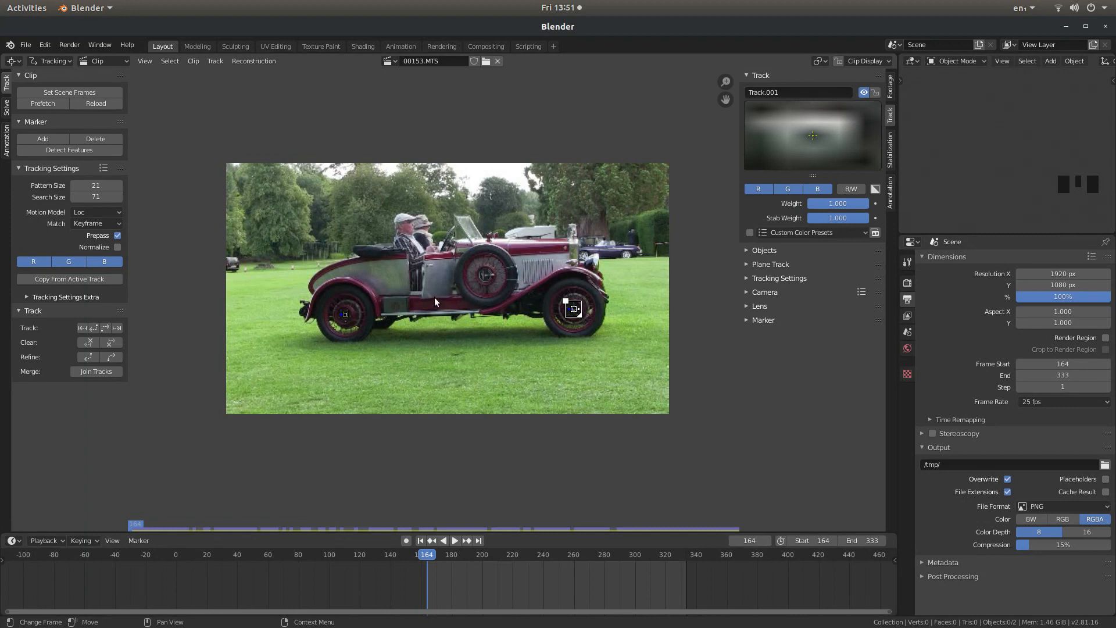
key(space)
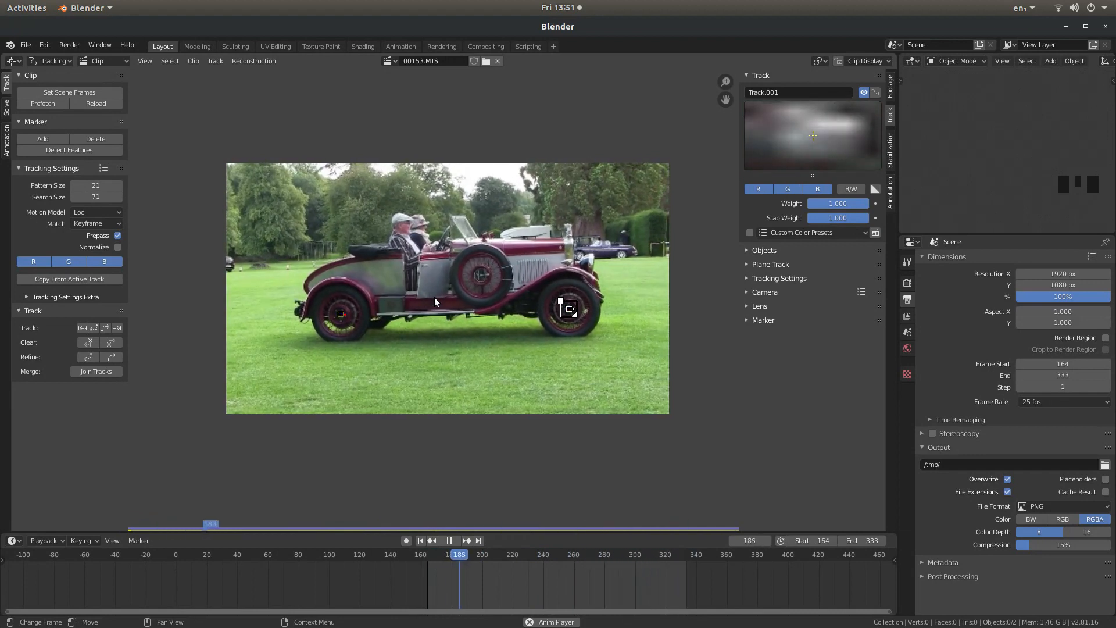
key(space)
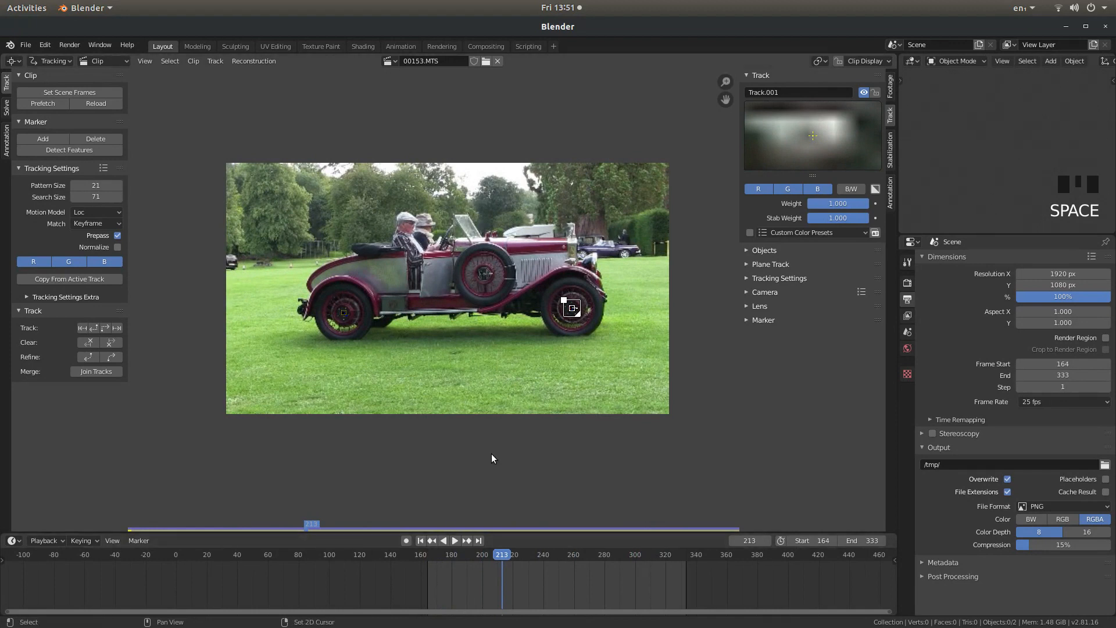
key(shift+Left)
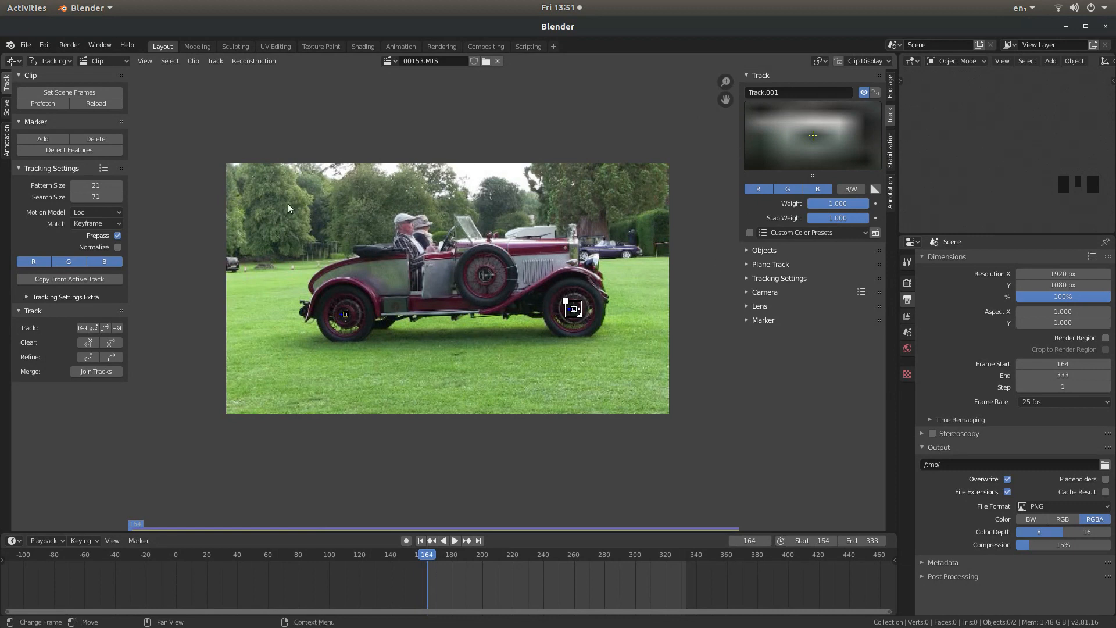
Step: Enable 2D Stabilization for the clip and include rotation in it
click(891, 152)
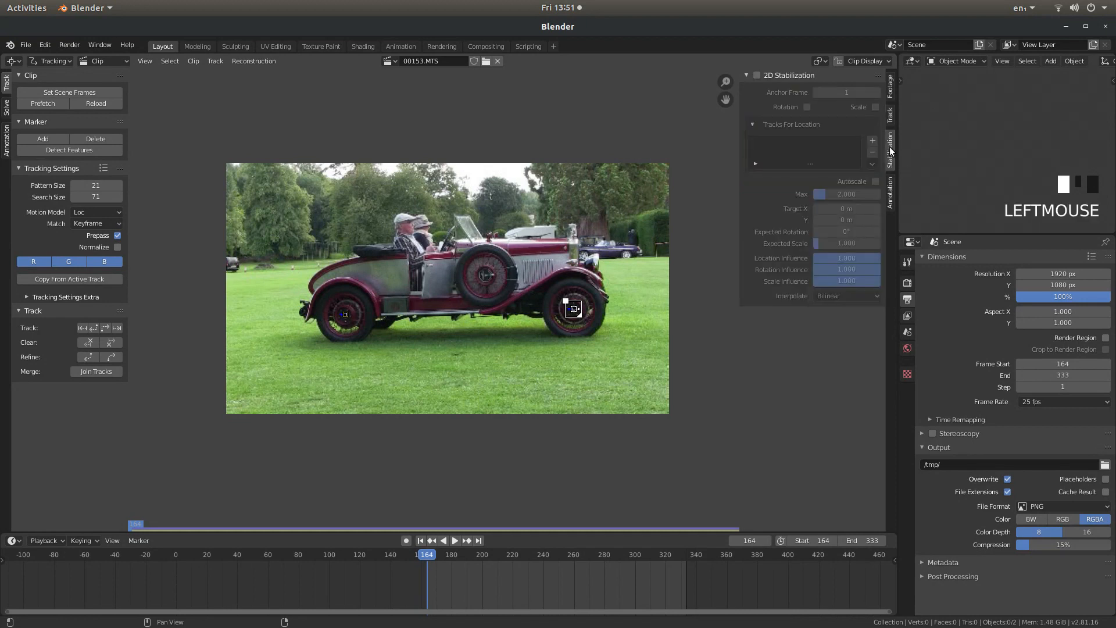
click(756, 76)
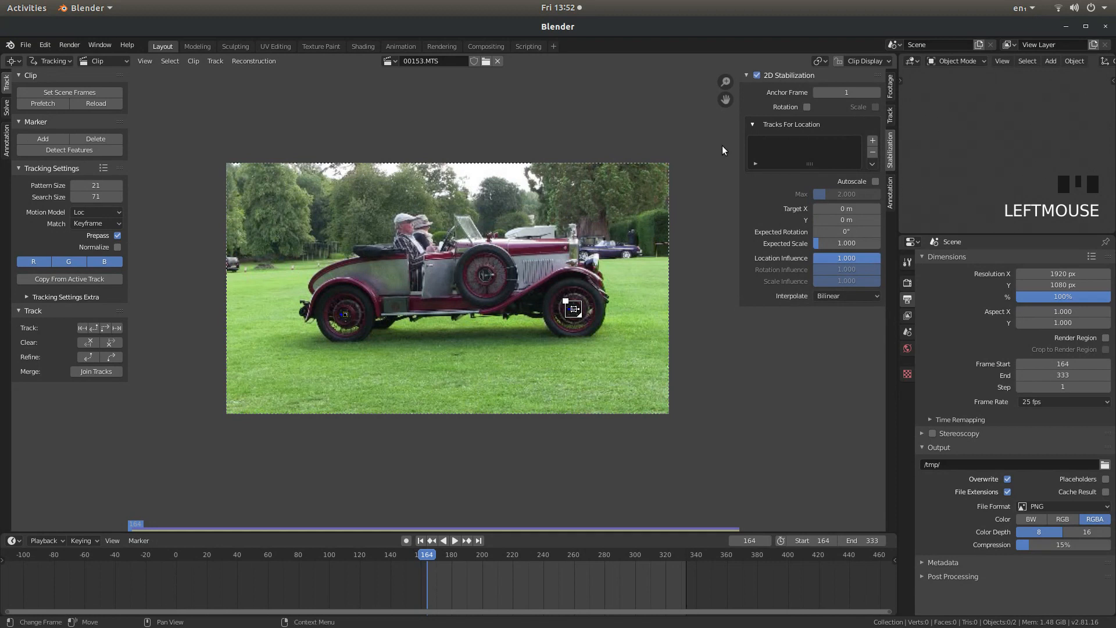
click(808, 107)
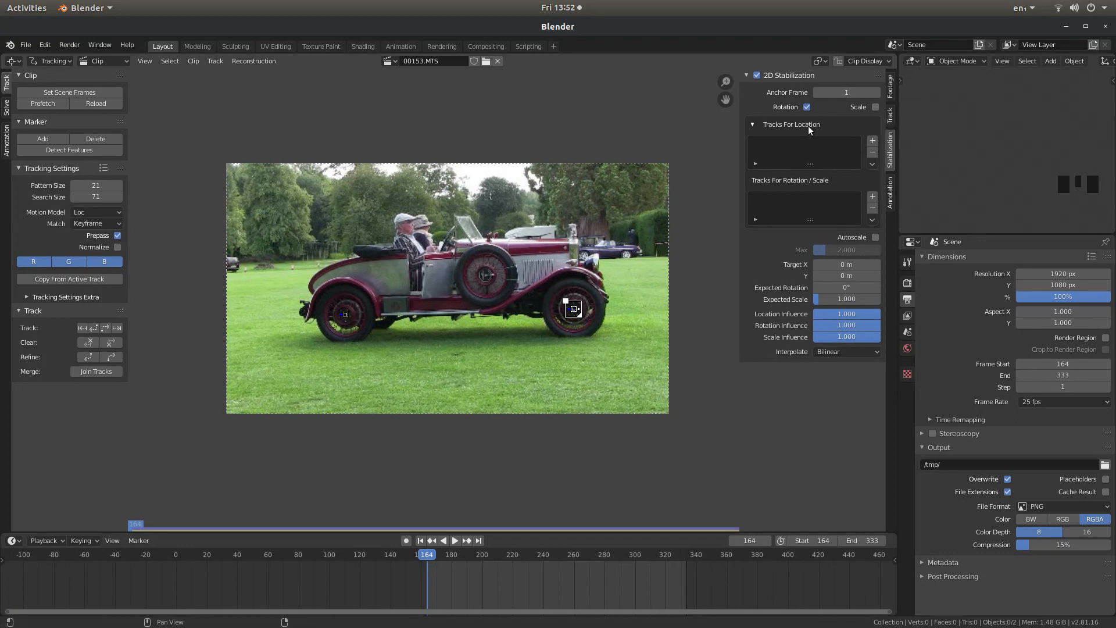
Step: Assign the front wheel's Track.001 to location stabilization and the rear wheel's Track to rotation/scale stabilization
click(874, 141)
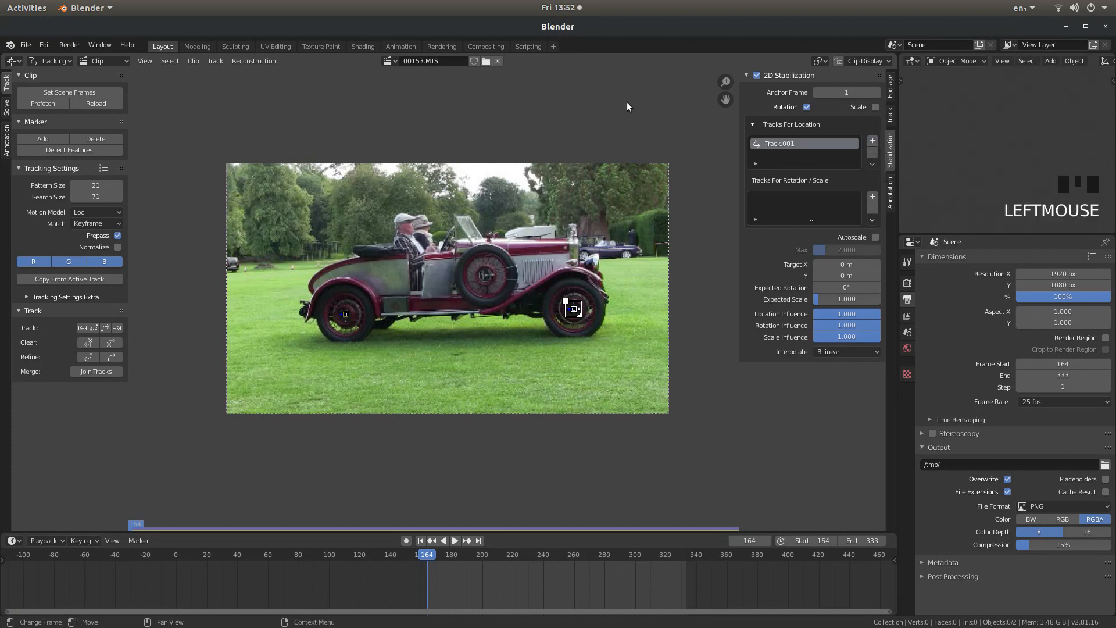
click(343, 313)
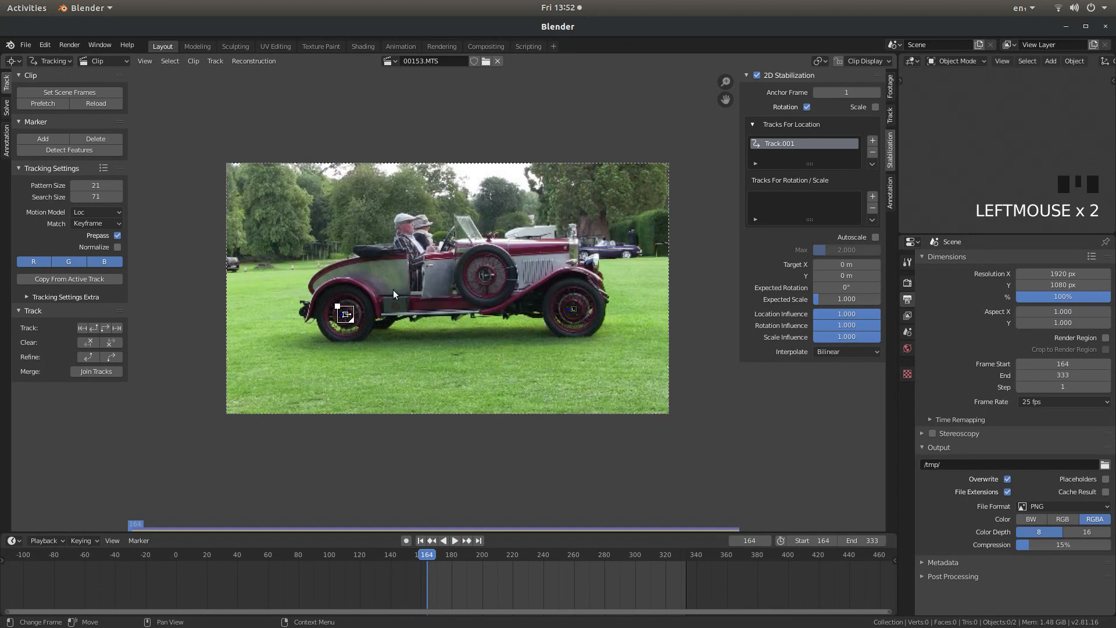
click(873, 198)
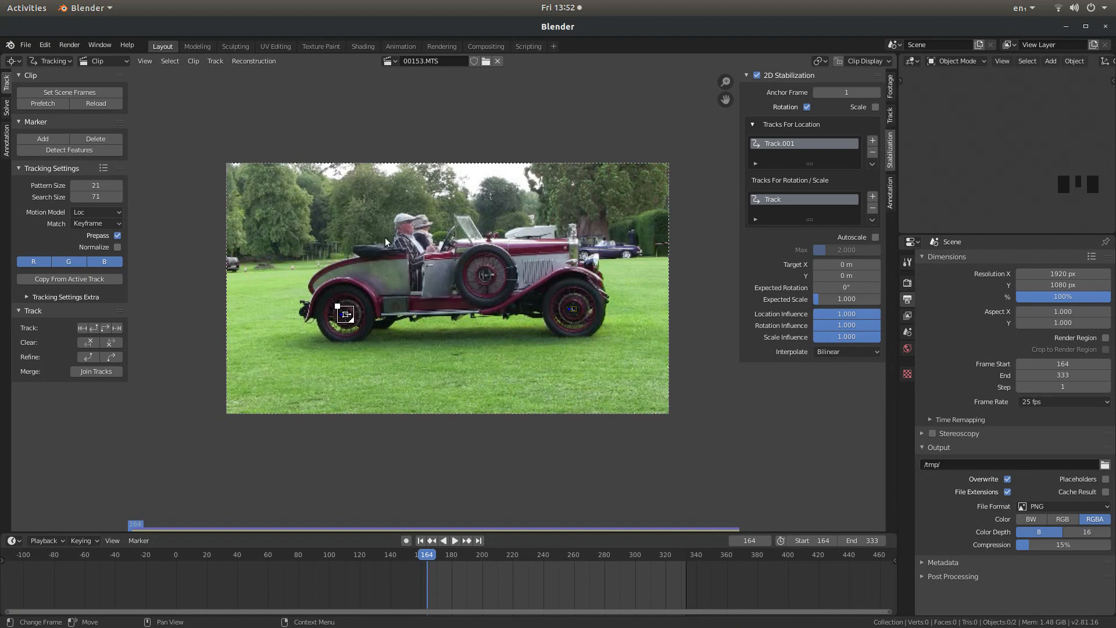
Step: Play back the stabilized clip to check the car's steadiness and the frame borders, and return to the start frame
key(space)
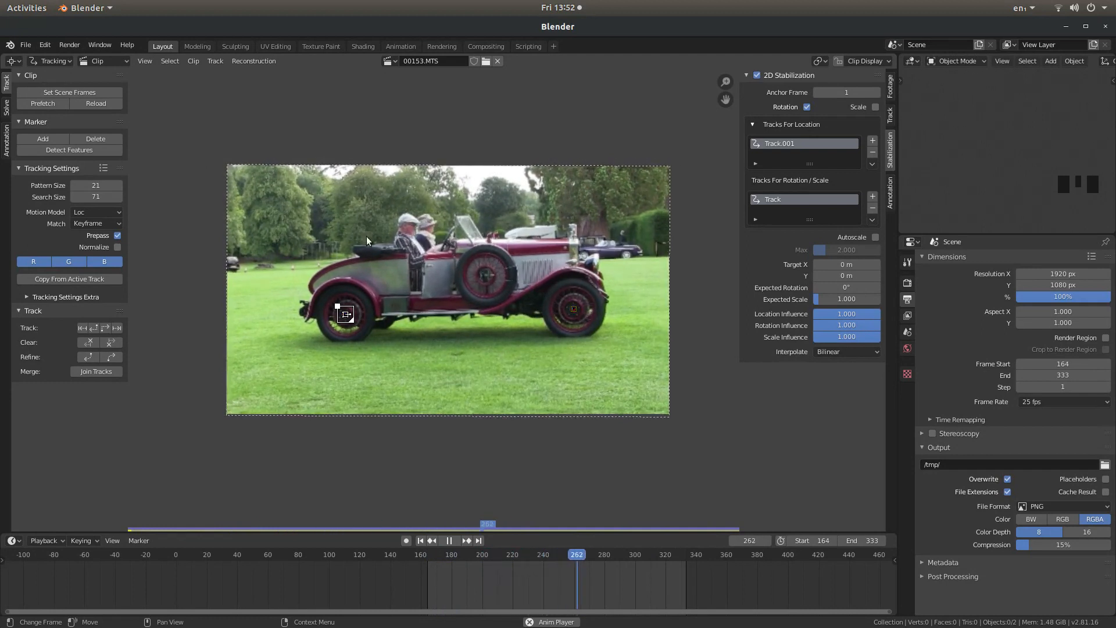
key(space)
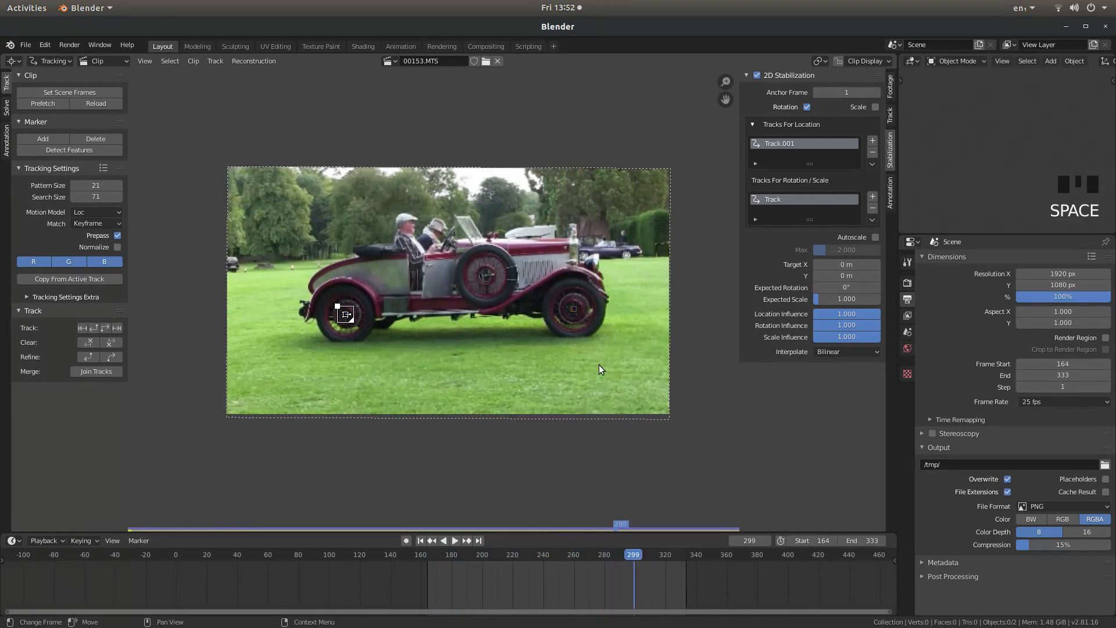
key(shift+Left)
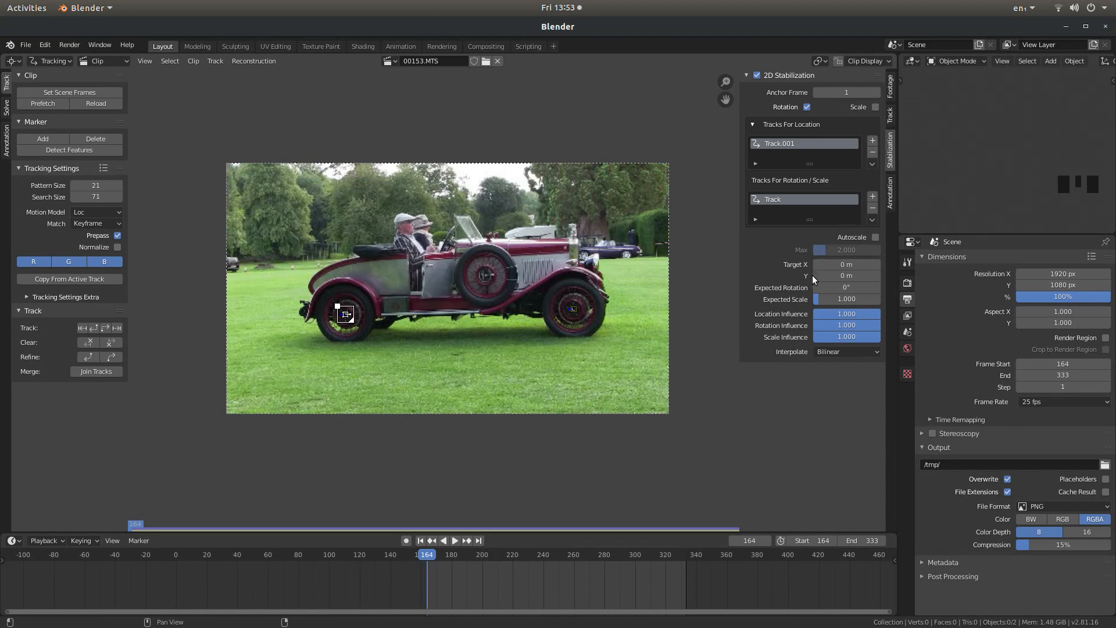
Step: Turn on Autoscale for the stabilization, and check the frame edges by playing the clip from the start frame
click(876, 238)
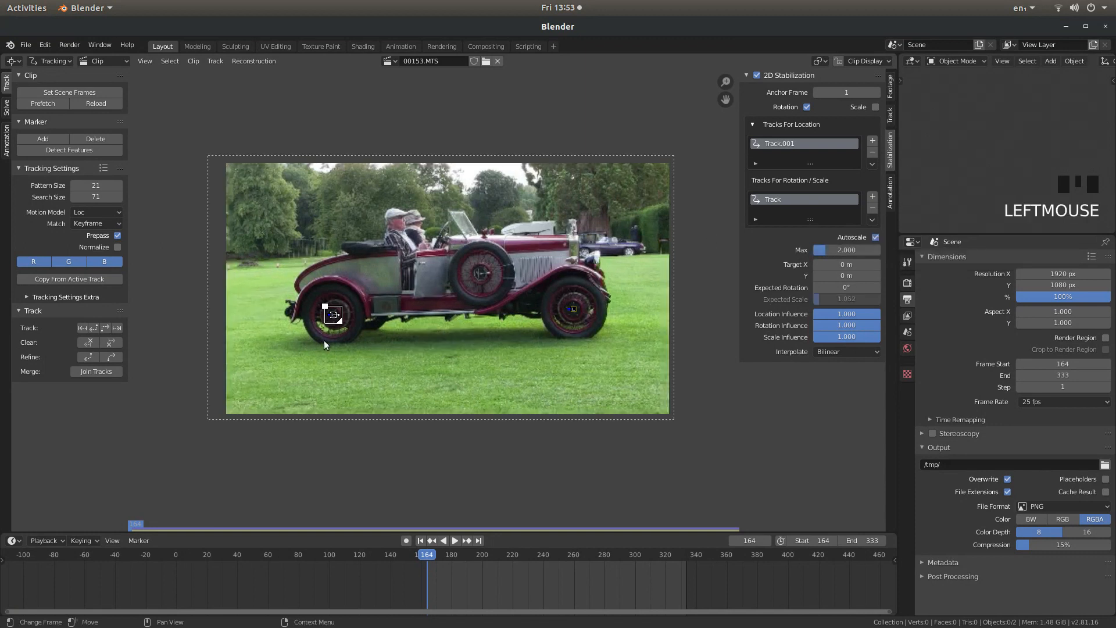
key(space)
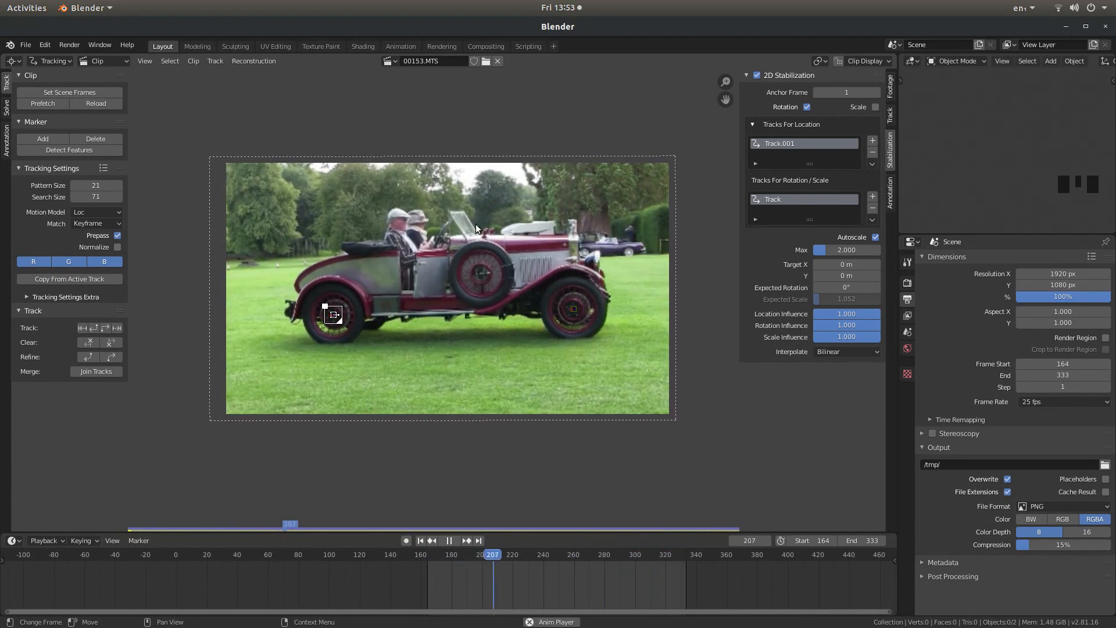
key(space)
key(shift+Left)
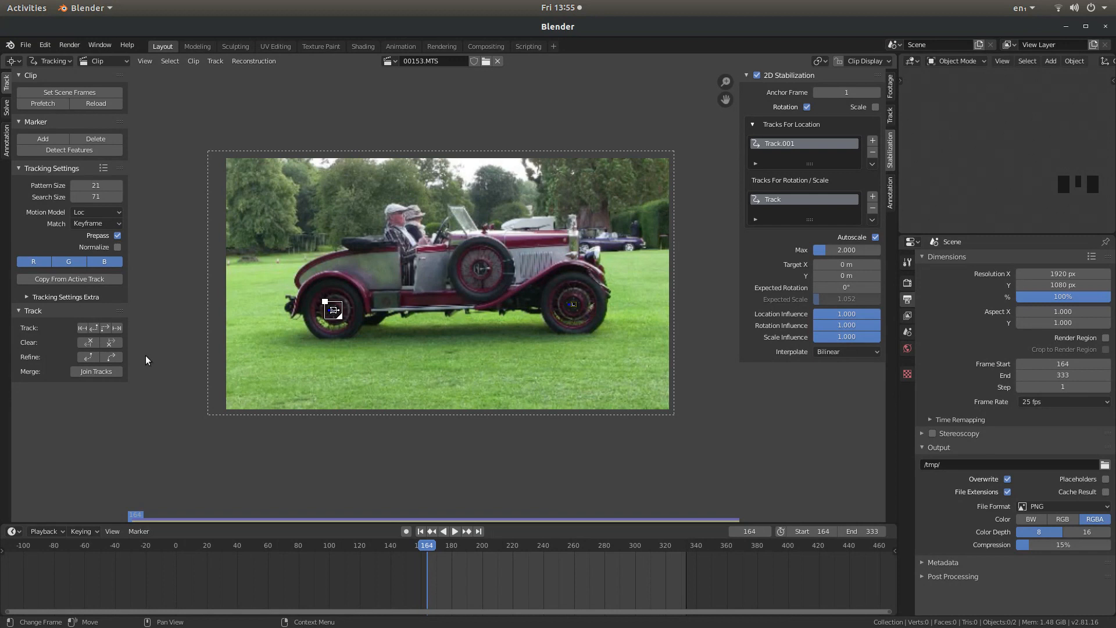
Step: Change the timeline area into the Compositor editor
click(12, 532)
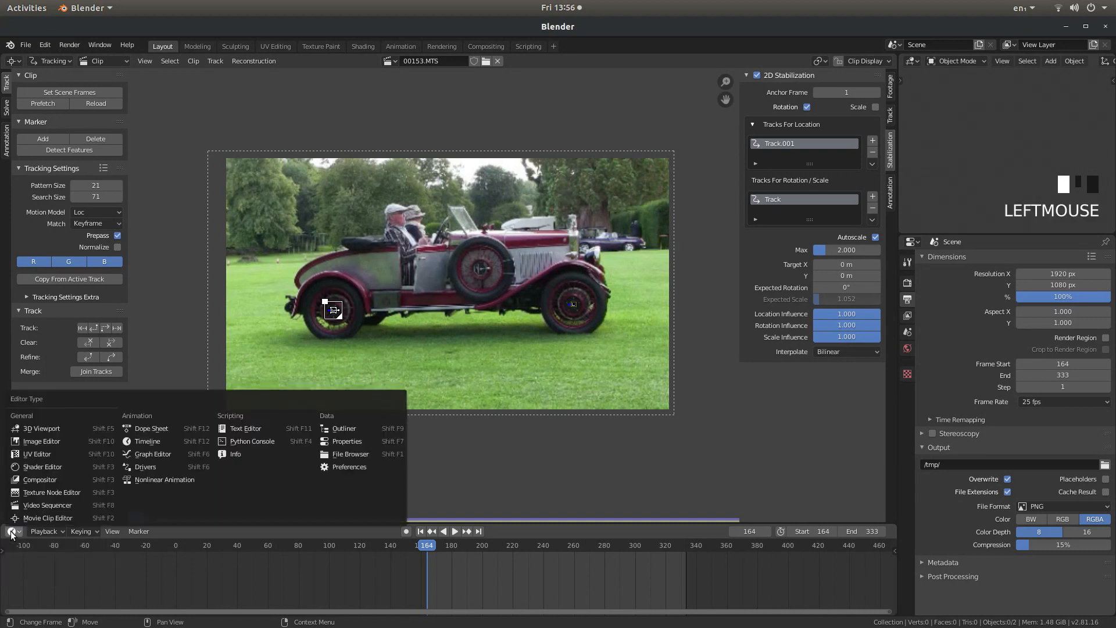
click(60, 480)
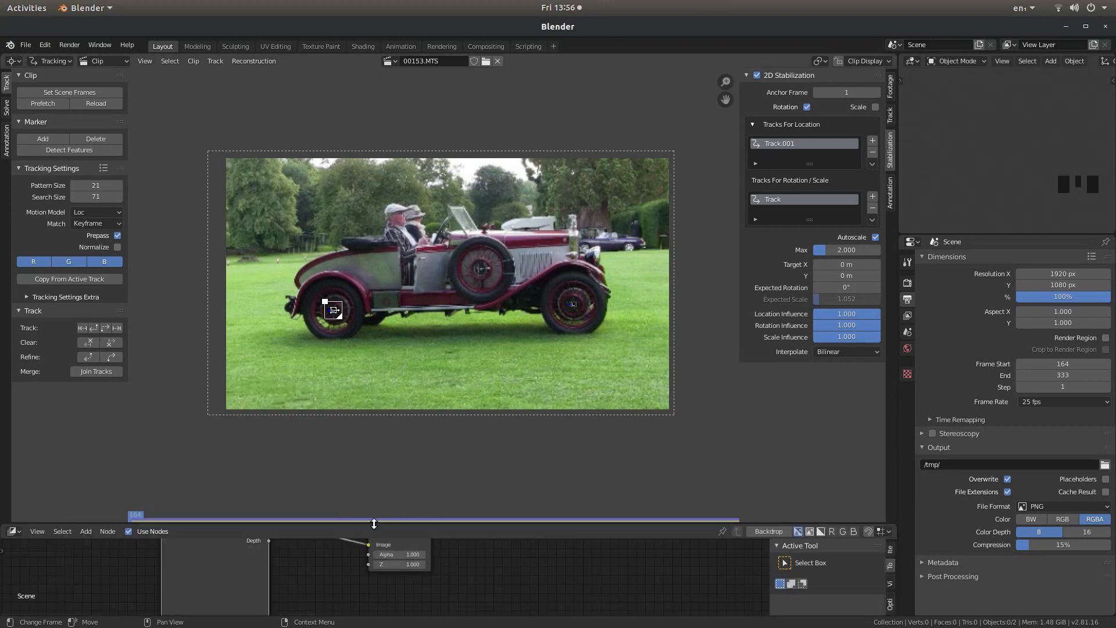
Step: Enlarge the Compositor area, turn on Use Nodes, and delete the Render Layers node
drag(461, 522, 472, 357)
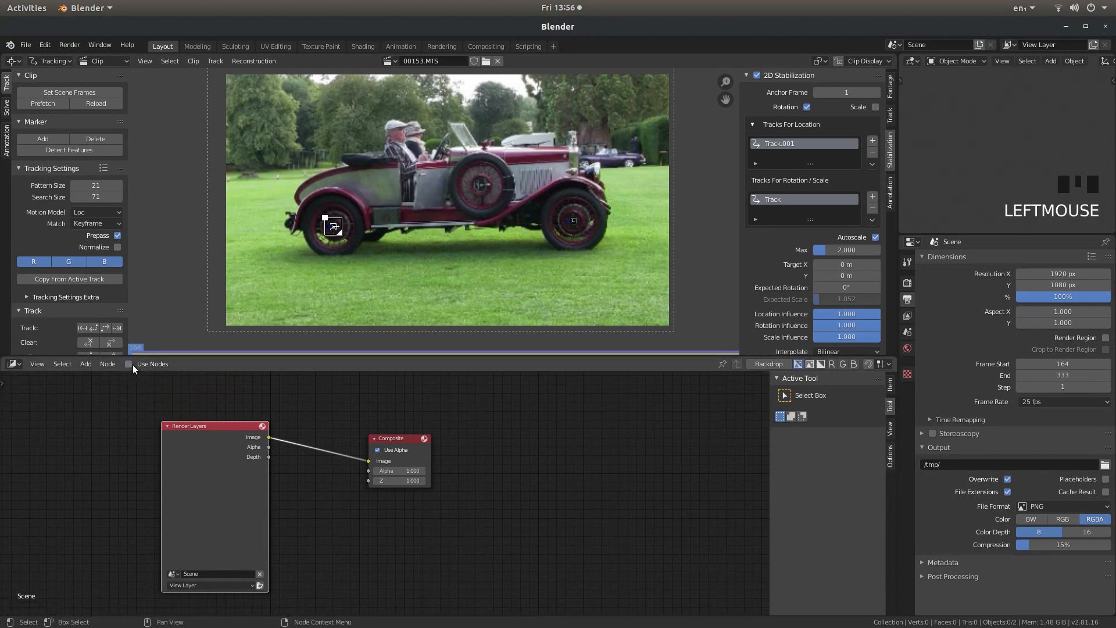
click(130, 364)
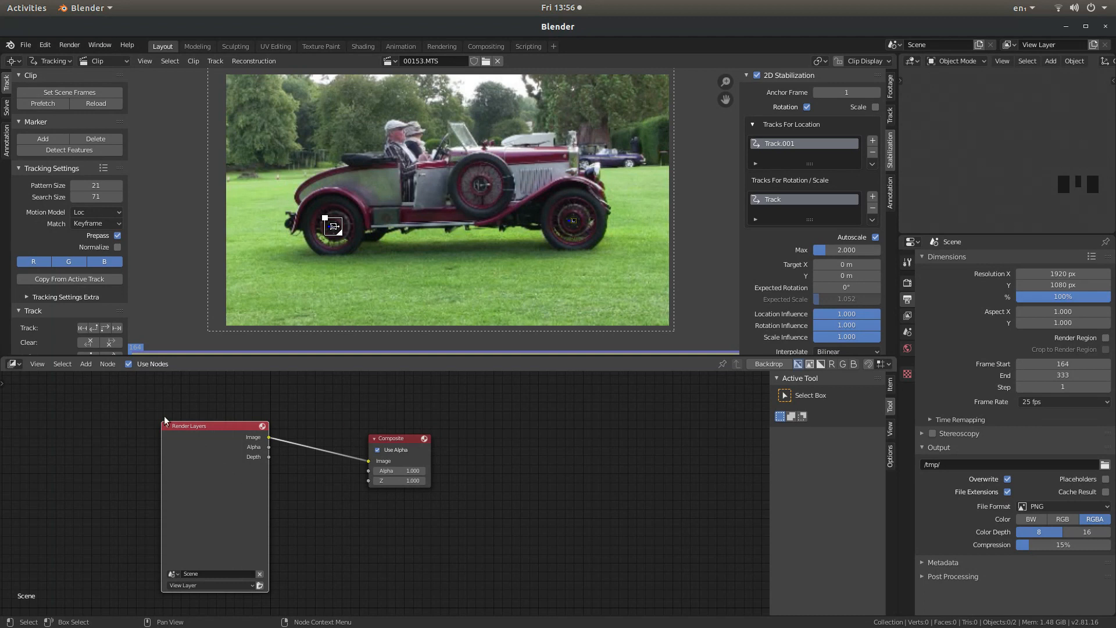
click(214, 431)
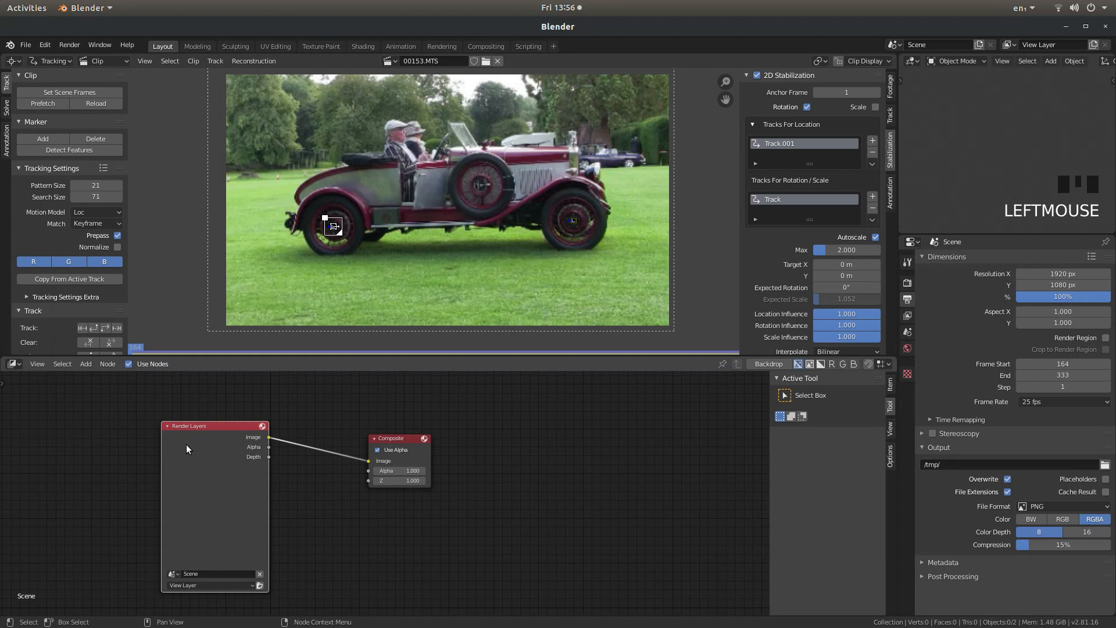
drag(187, 444, 161, 426)
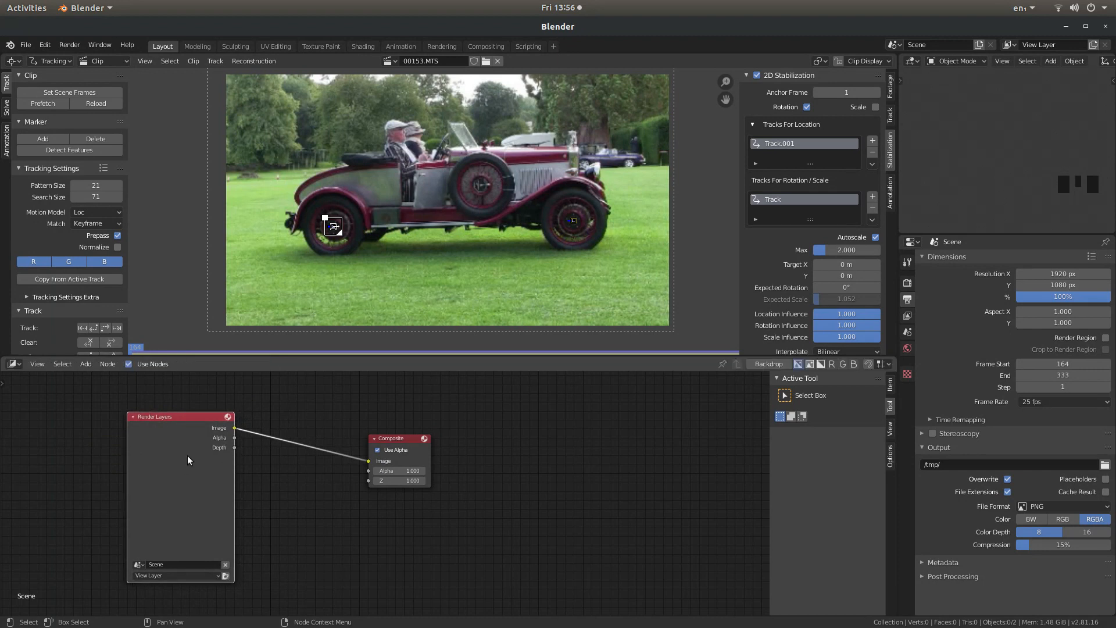
key(x)
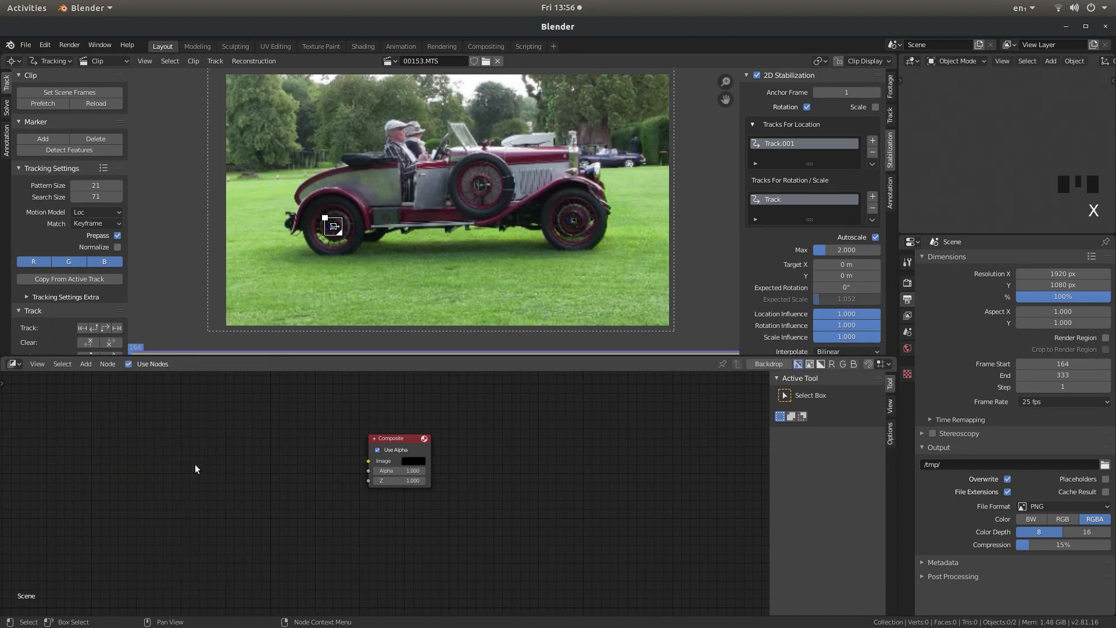
Step: Add a Movie Clip input node and place it before the Composite node
click(85, 366)
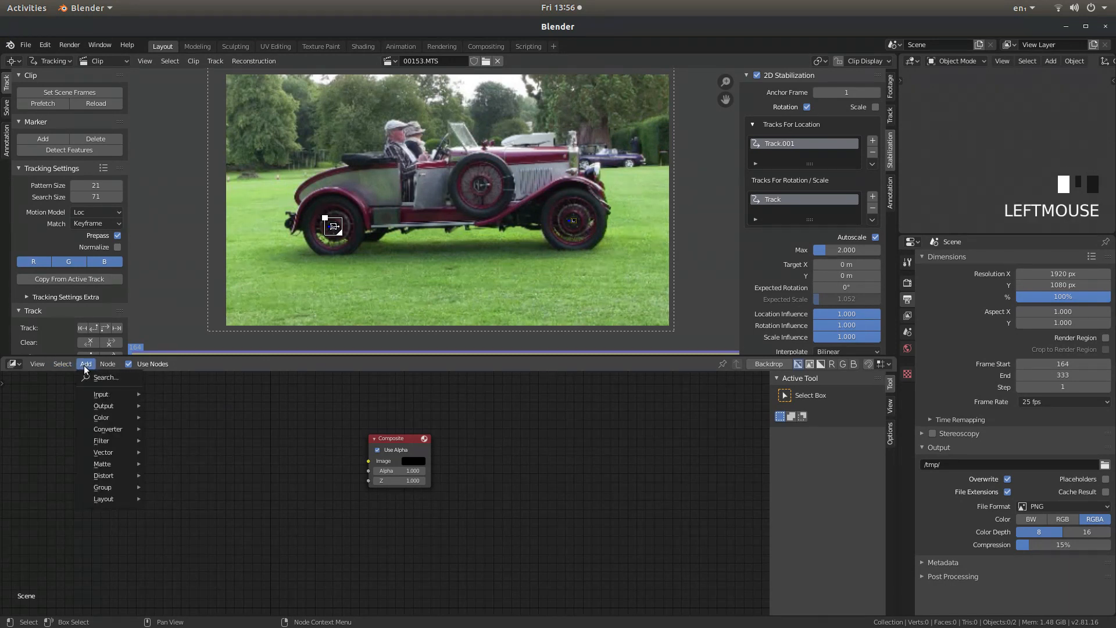
mouse_move(97, 397)
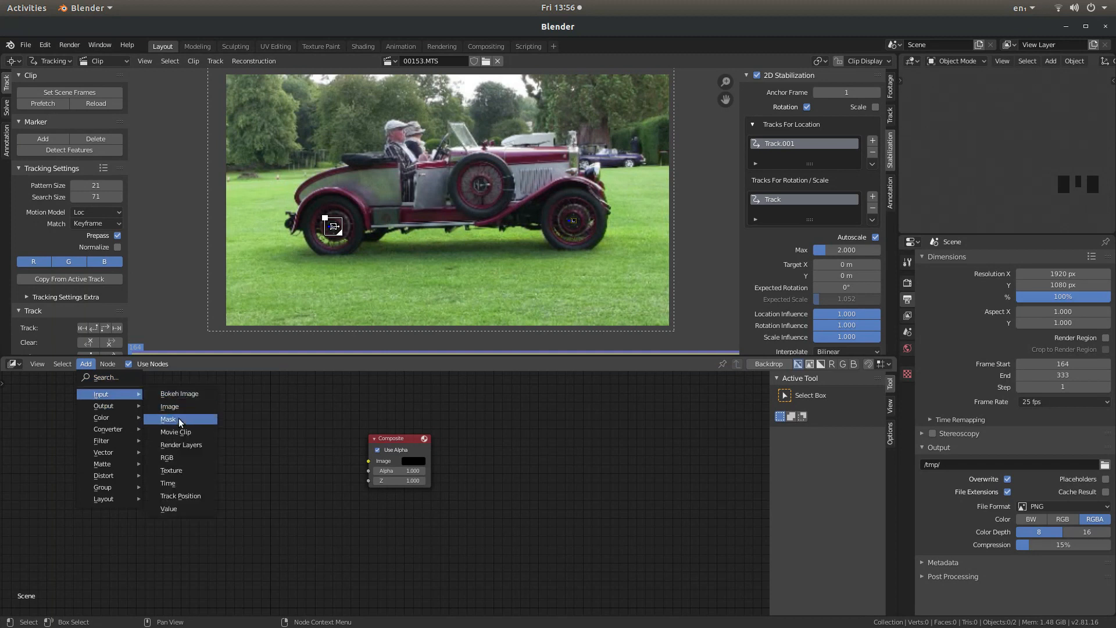
click(199, 435)
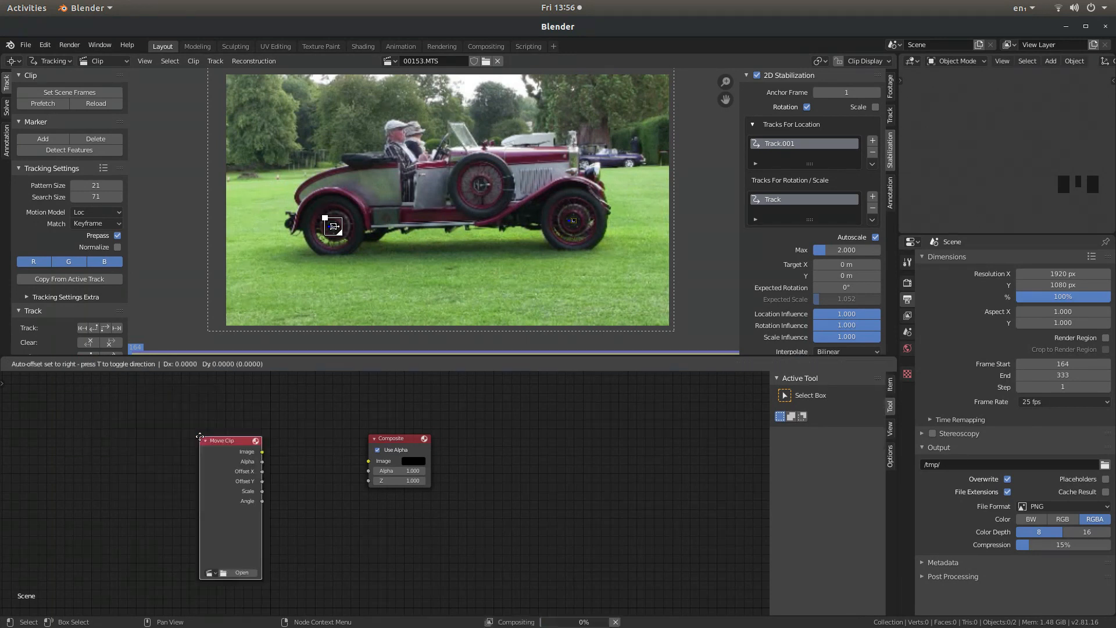
click(167, 415)
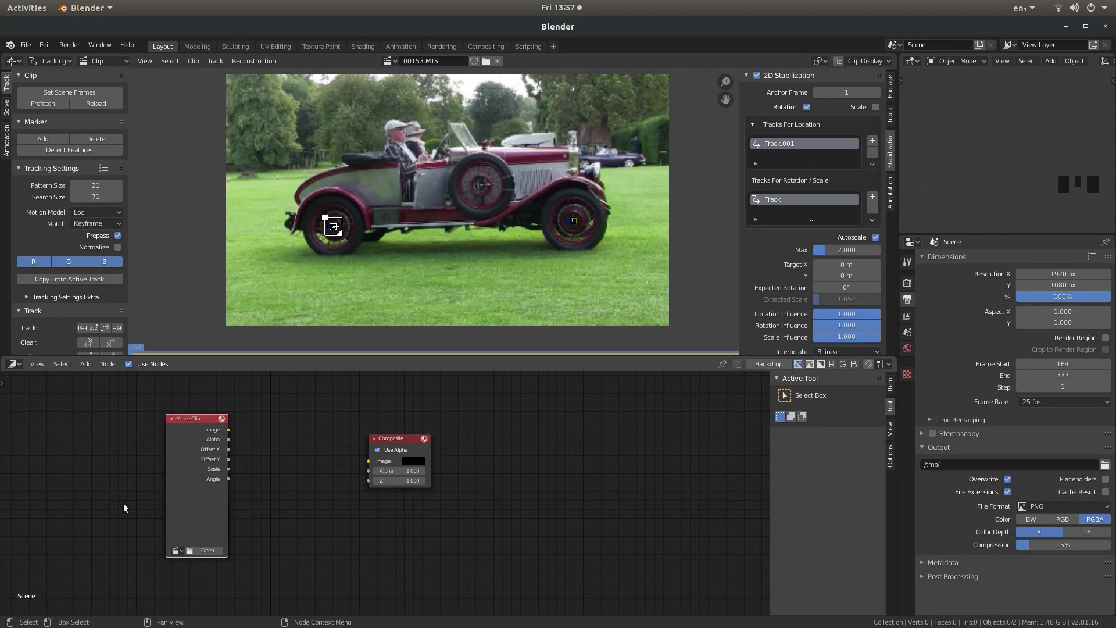
Step: Assign the existing 00153.MTS clip to the Movie Clip node
scroll(124, 503, up, 5)
middle_drag(164, 470, 400, 439)
scroll(410, 463, up, 1)
scroll(412, 463, down, 1)
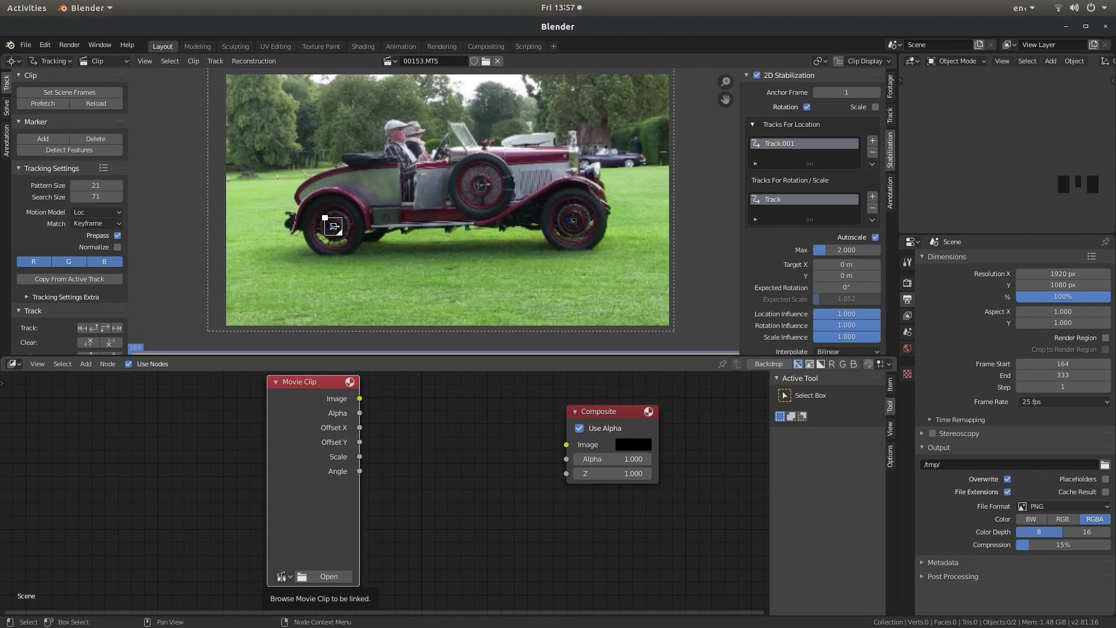
click(281, 579)
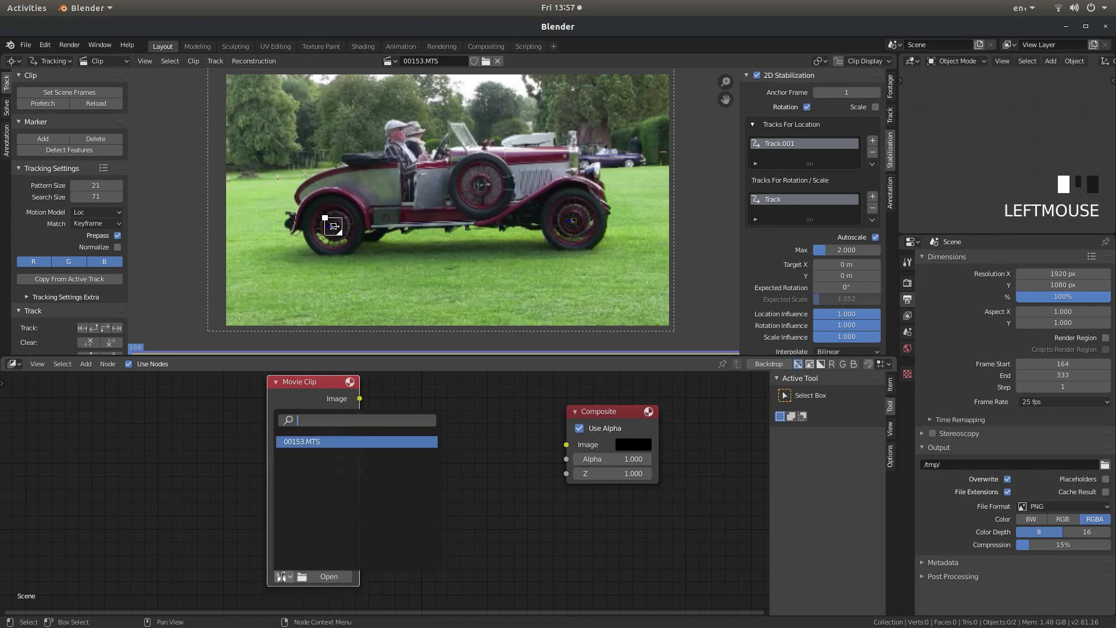
click(315, 443)
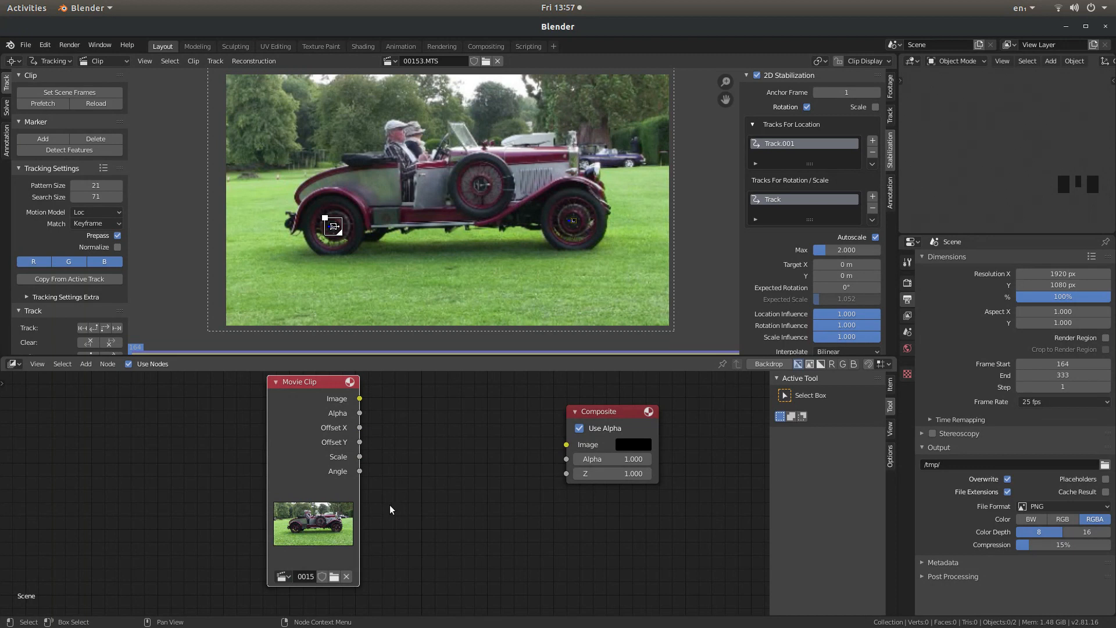
Step: Add a Stabilize 2D distort node and place it between the Movie Clip and Composite nodes
click(86, 365)
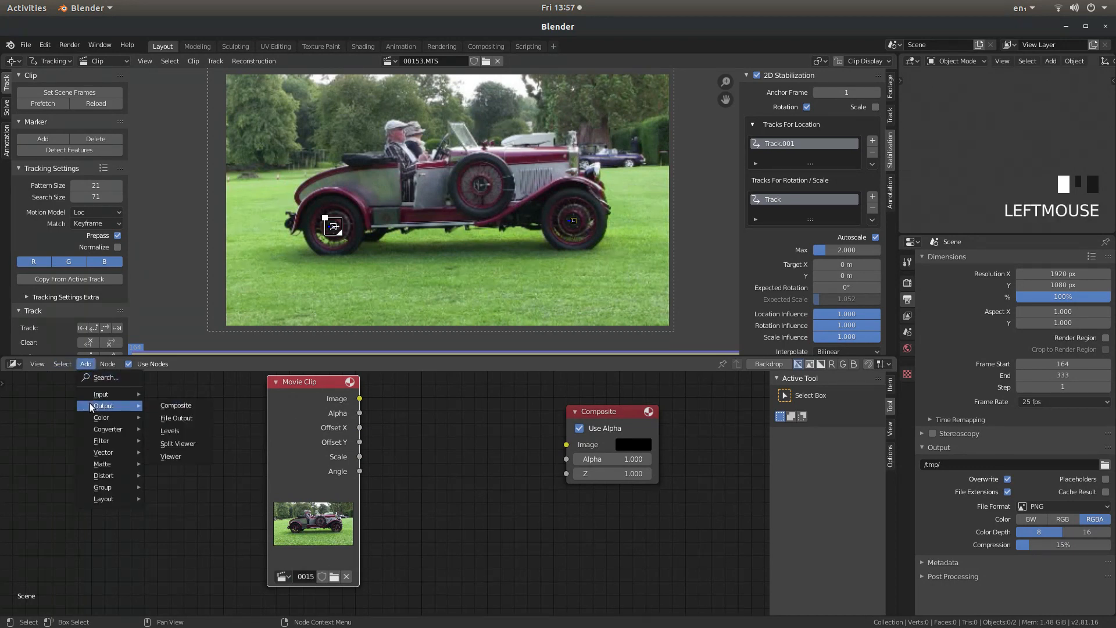
mouse_move(91, 397)
mouse_move(95, 477)
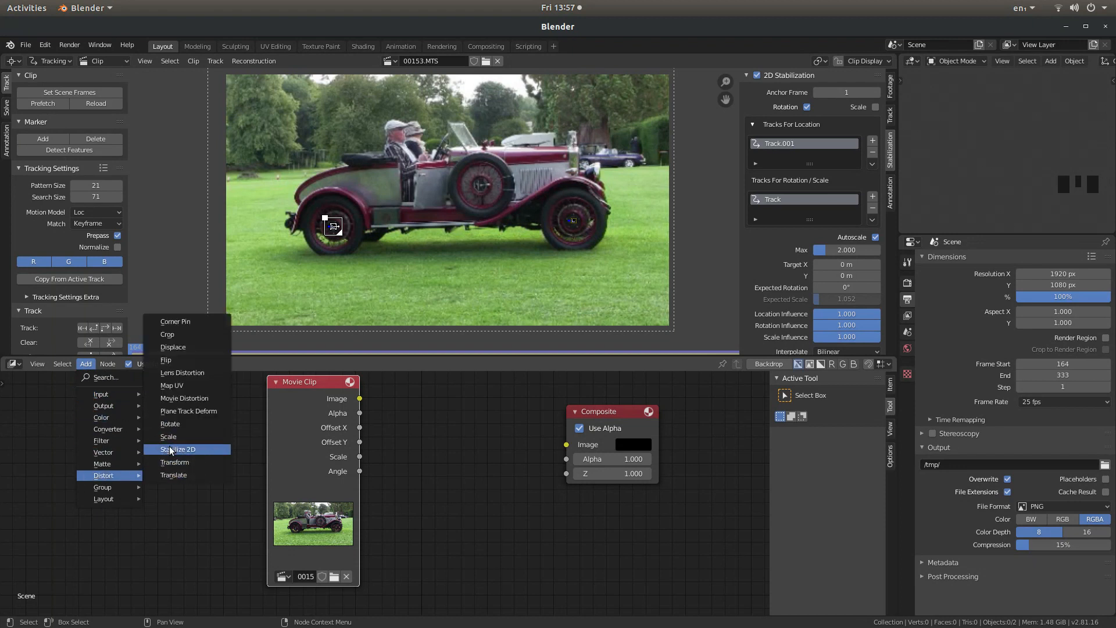
click(191, 451)
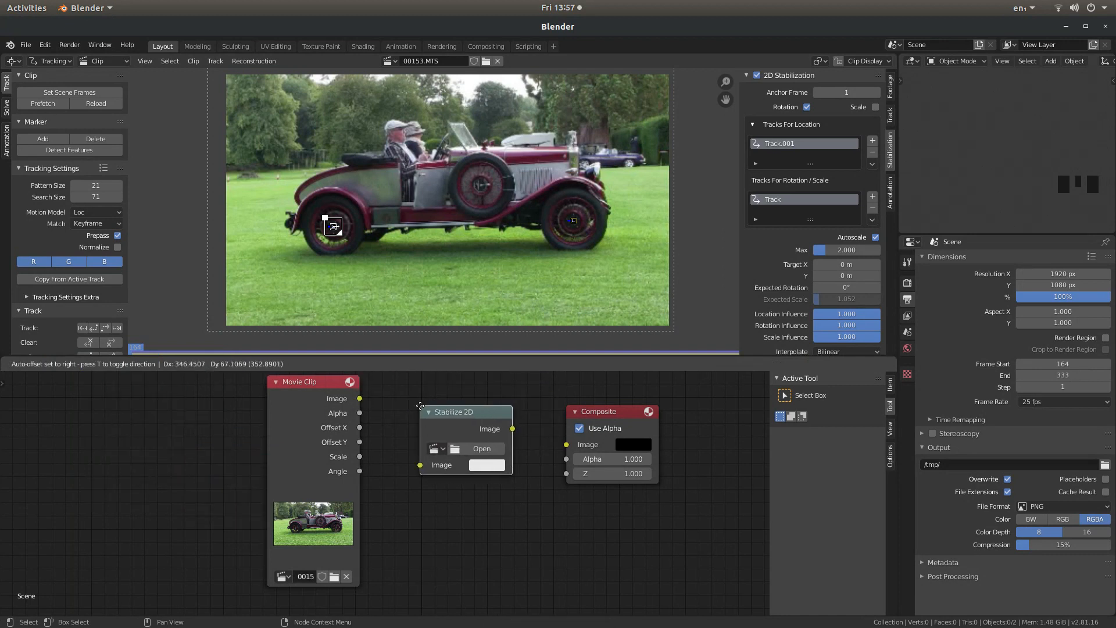
click(414, 412)
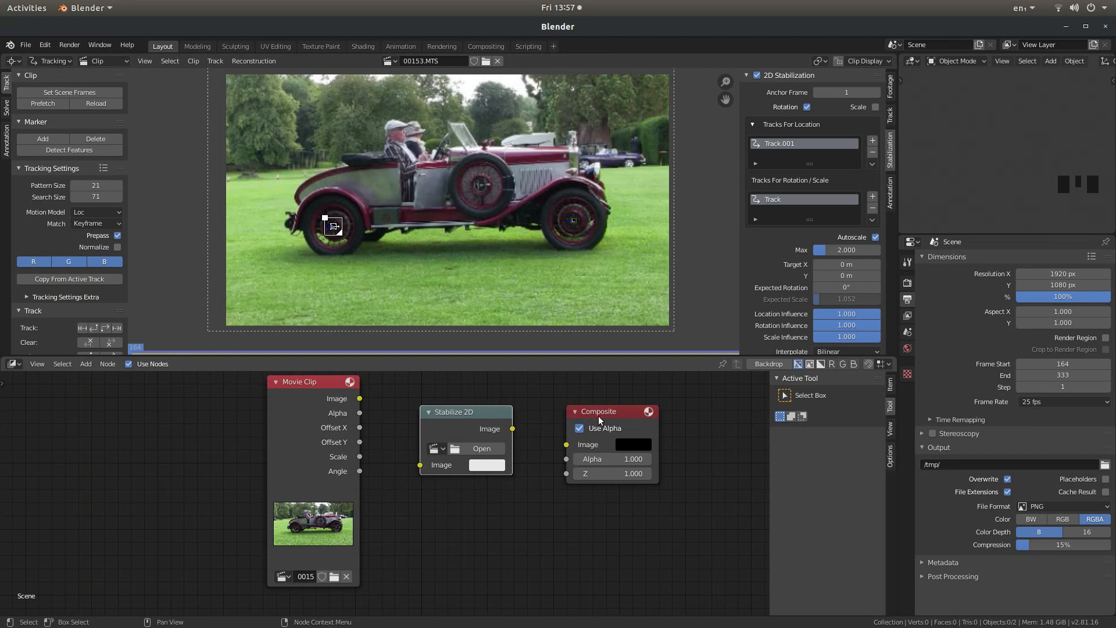
Step: Assign 00153.MTS to the Stabilize 2D node and link the Movie Clip image through it to the Composite image input
click(435, 451)
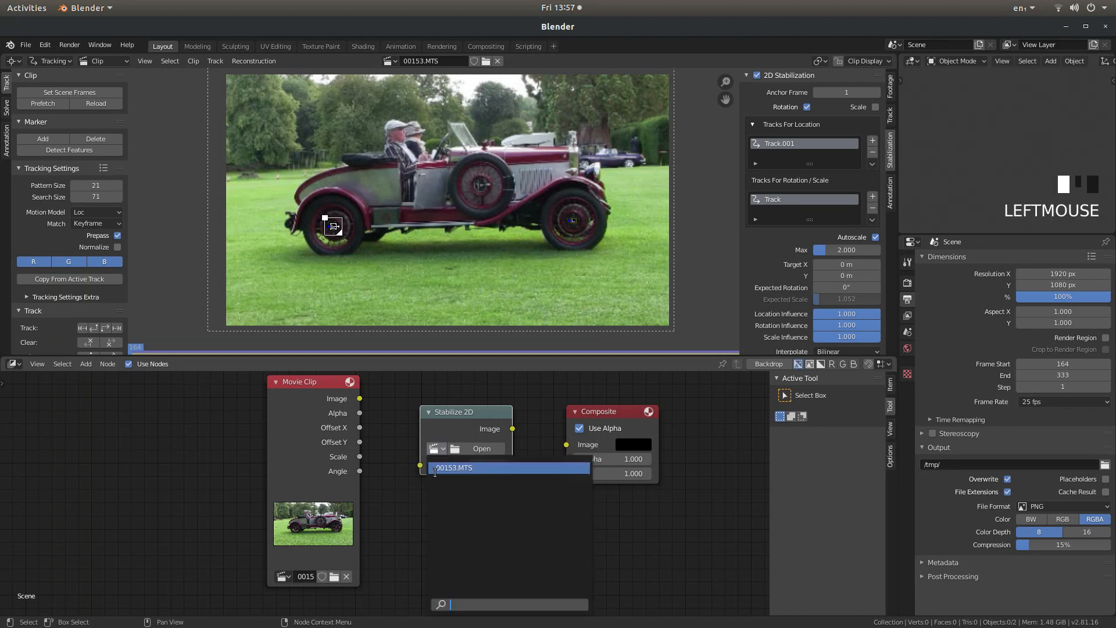
click(456, 469)
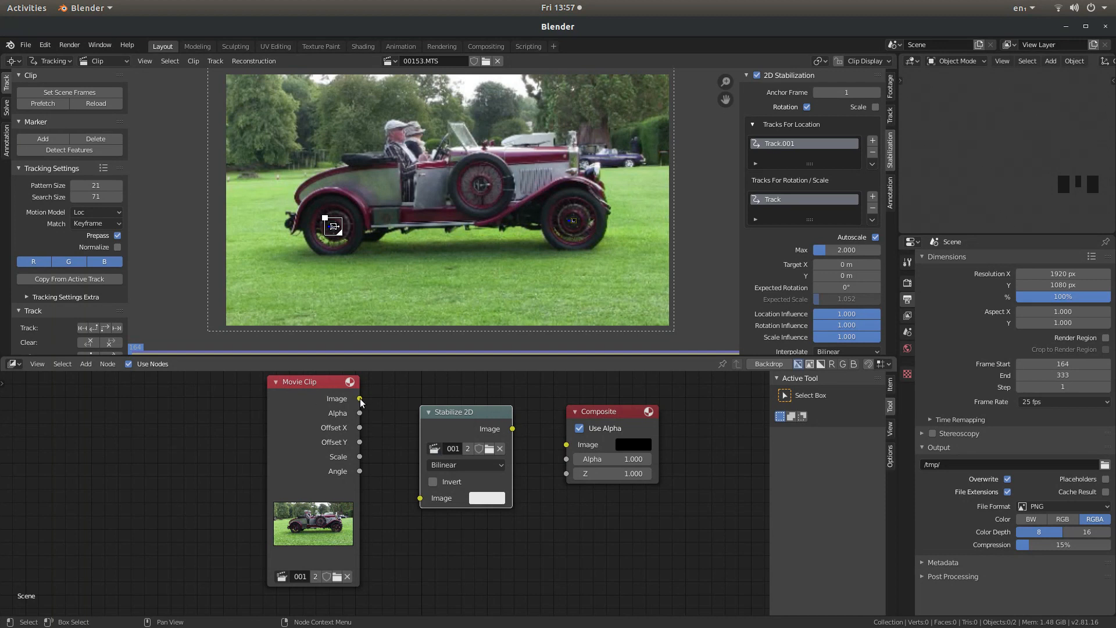
drag(360, 399, 417, 507)
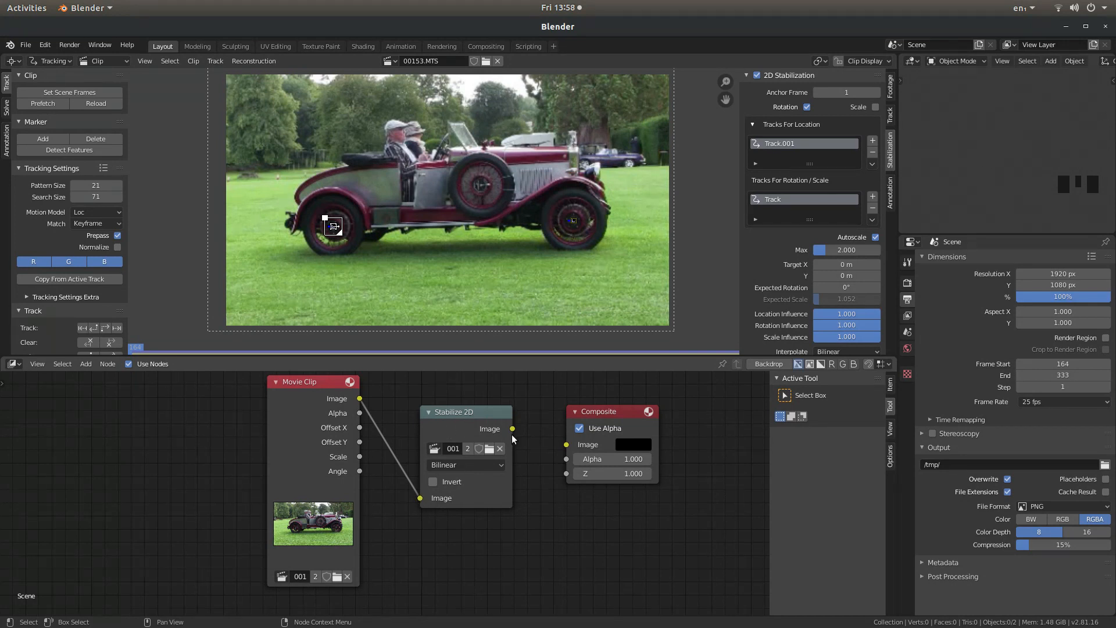
drag(512, 429, 561, 447)
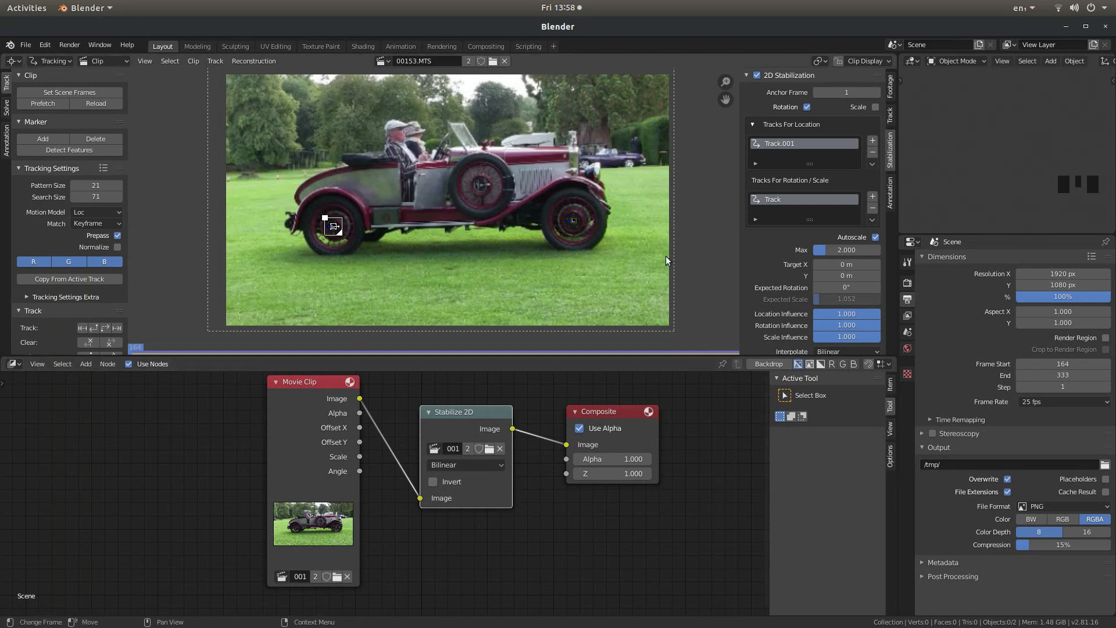
Step: Change the Compositor area into the Timeline and set the current frame to 1
click(11, 364)
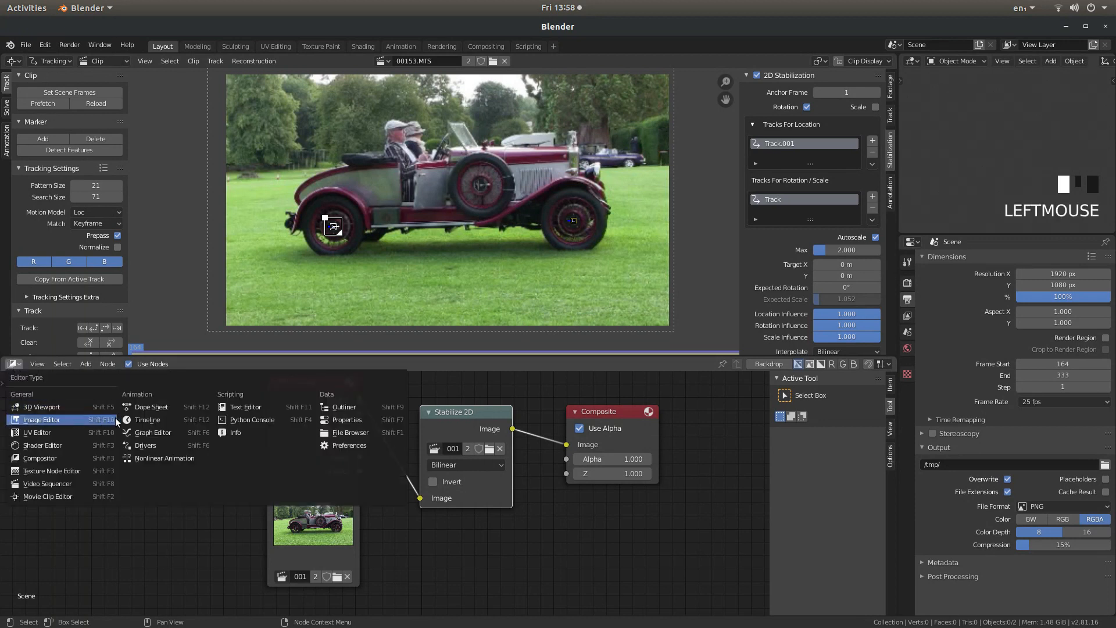
click(148, 419)
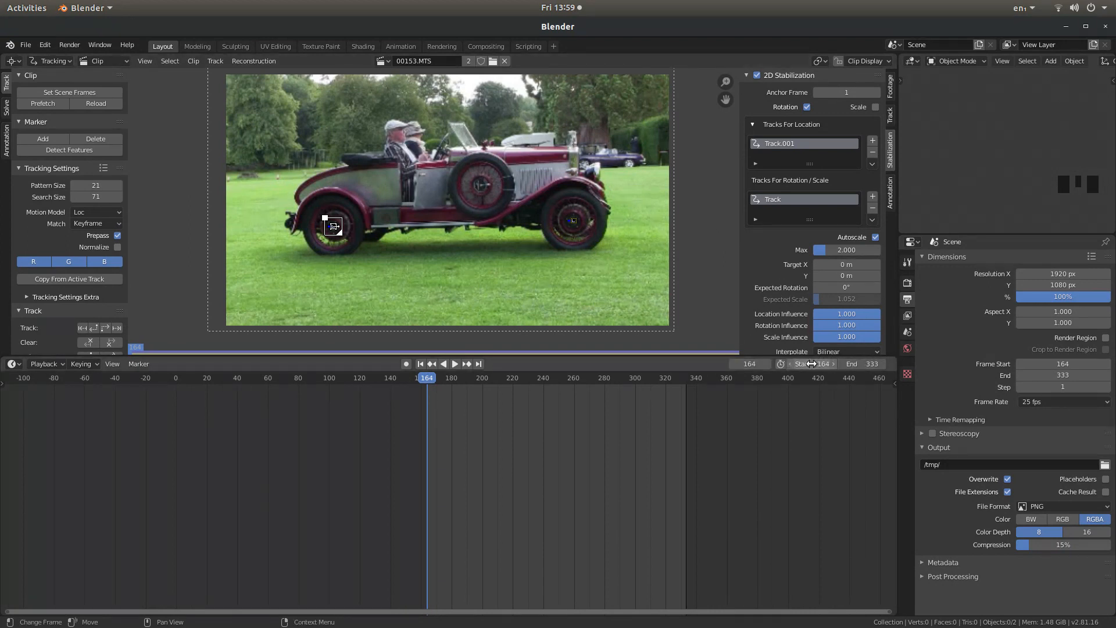
click(750, 364)
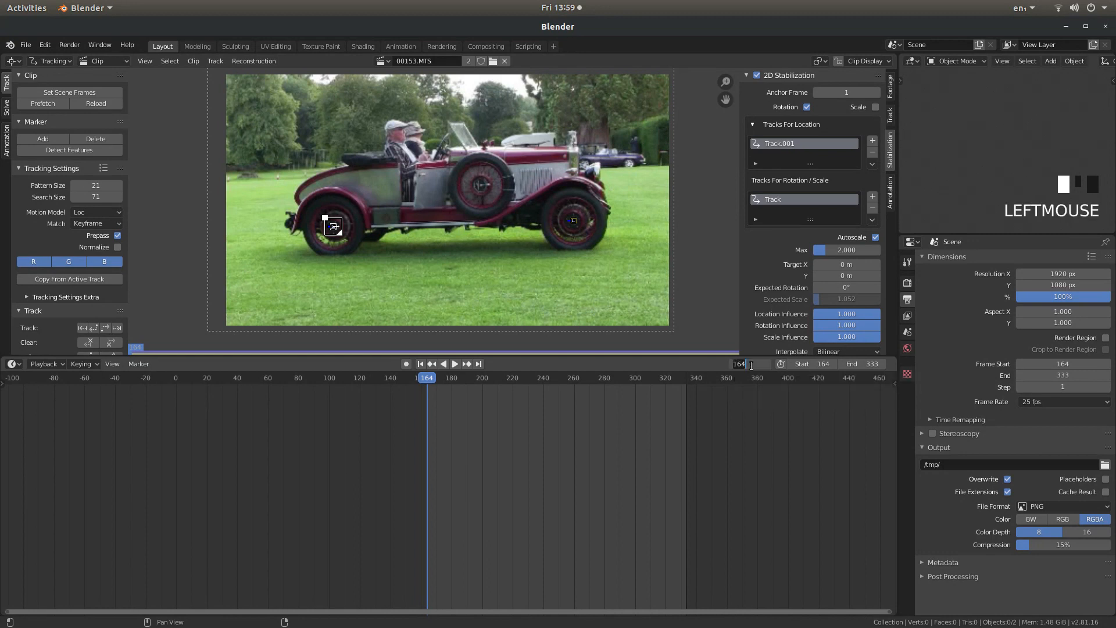
text(1)
key(Return)
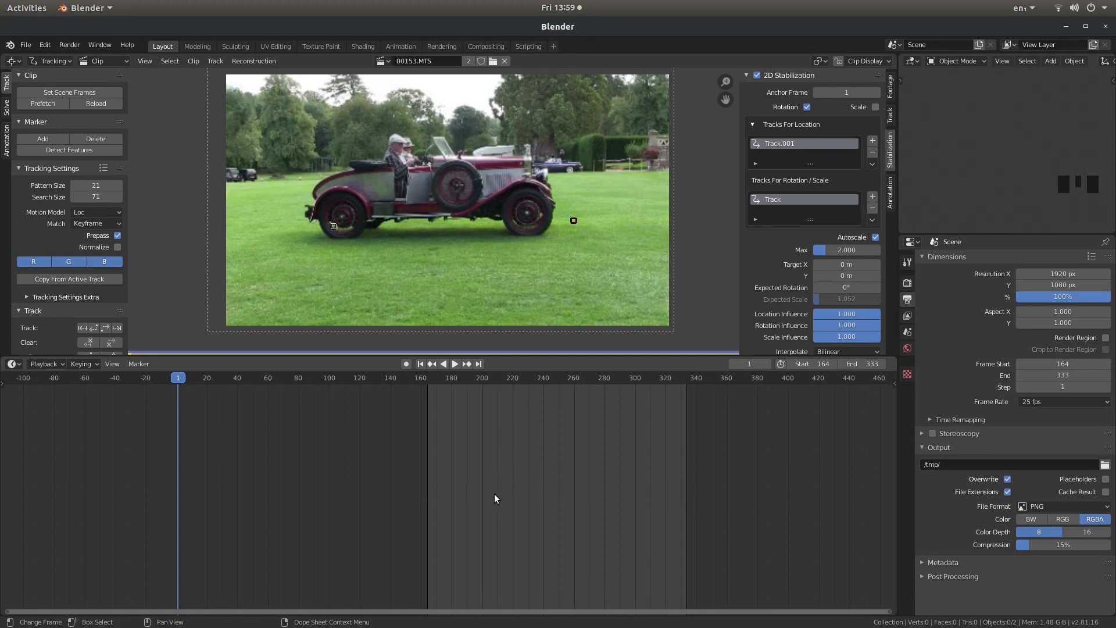
Step: Change the Timeline area into the Video Sequencer, with the whole frame range in view
click(11, 364)
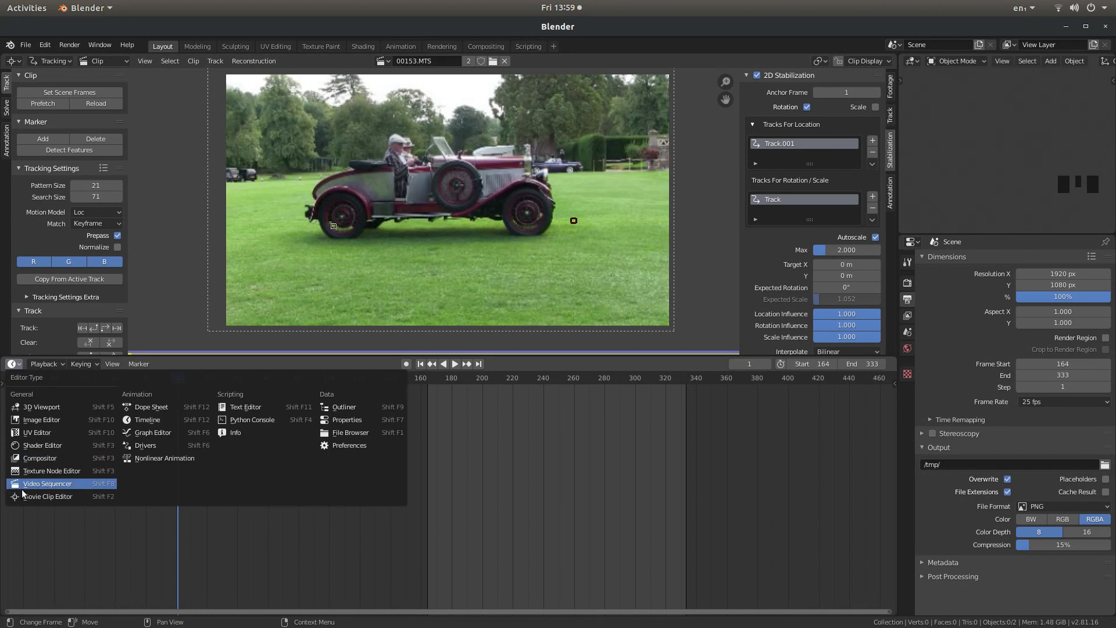
click(58, 482)
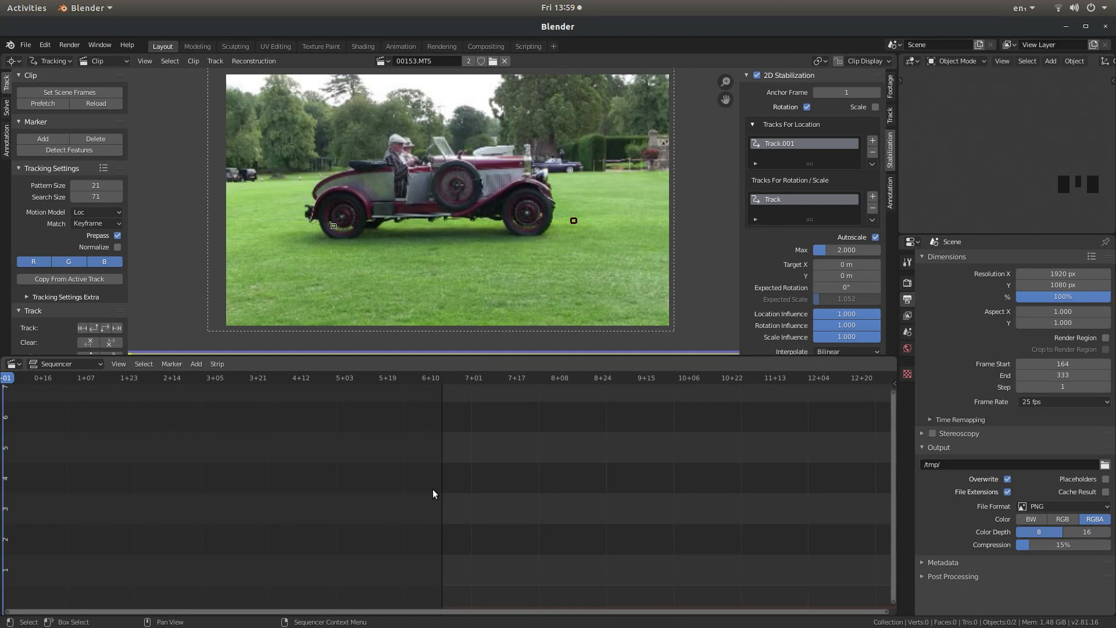
scroll(622, 492, down, 9)
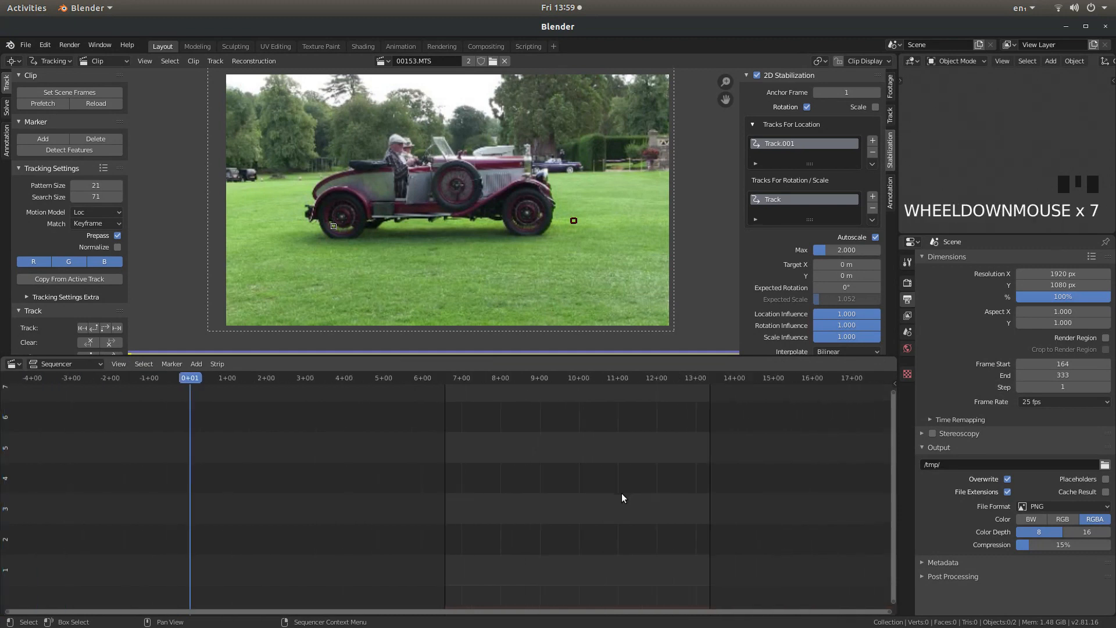
scroll(621, 498, down, 1)
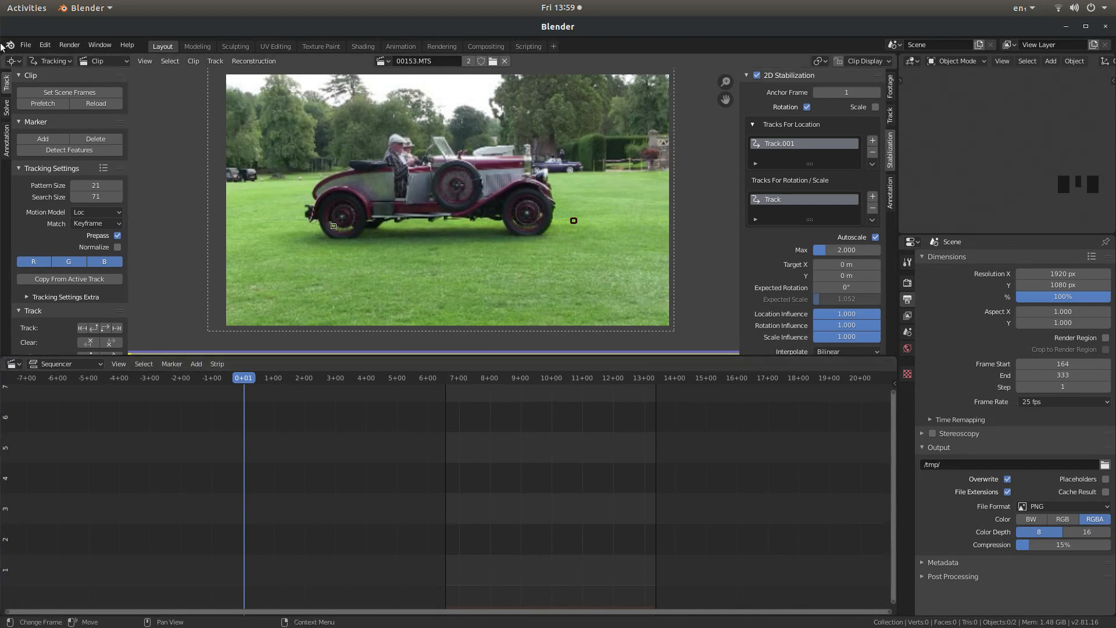
mouse_move(13, 37)
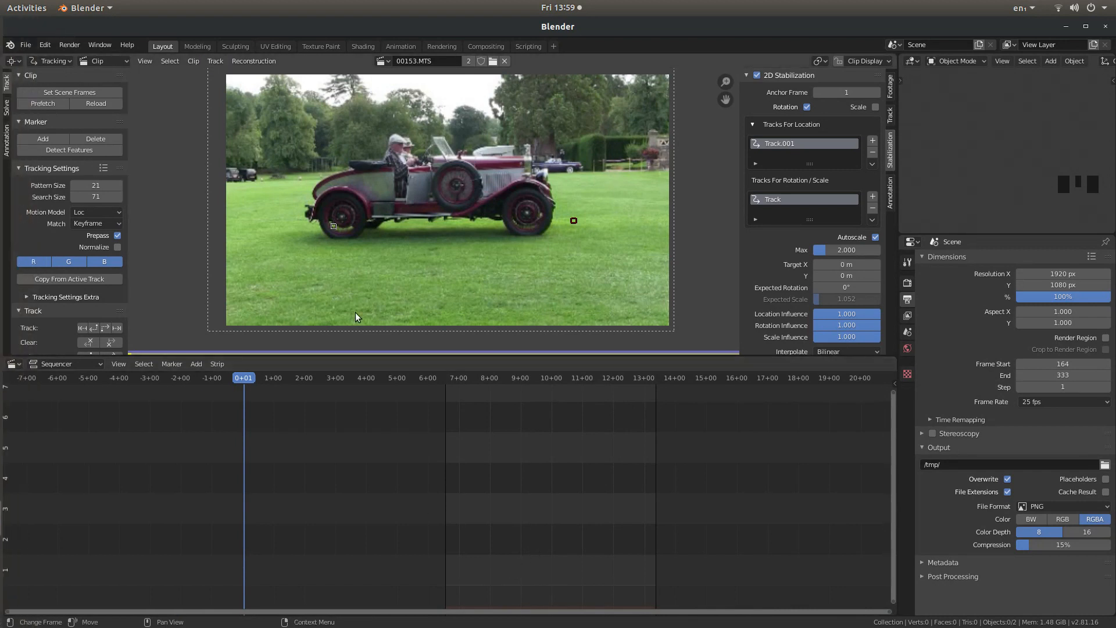
Step: Add 00153.MTS from the edits folder to the sequencer as a movie strip with sound, starting at frame 1 on channels 1 and 2
click(202, 364)
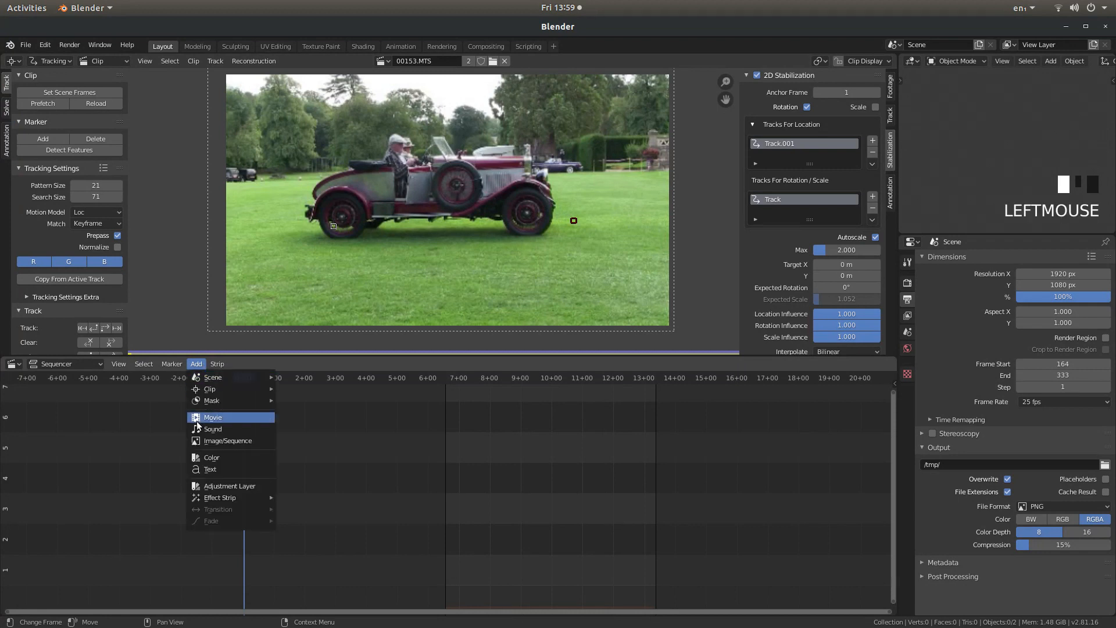
click(214, 418)
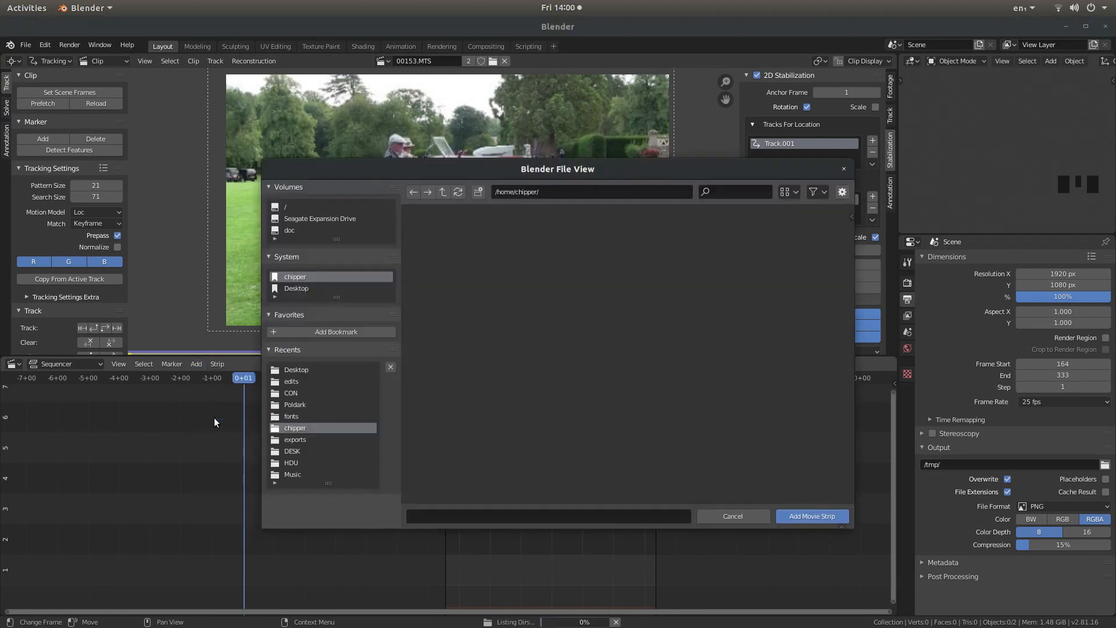
click(292, 382)
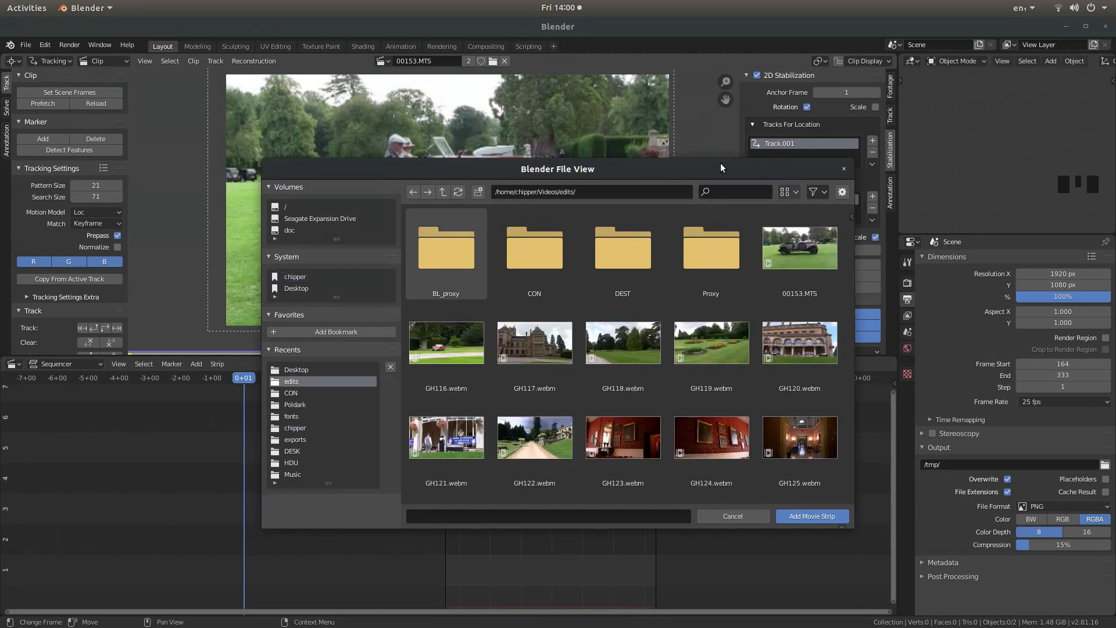
drag(738, 166, 660, 36)
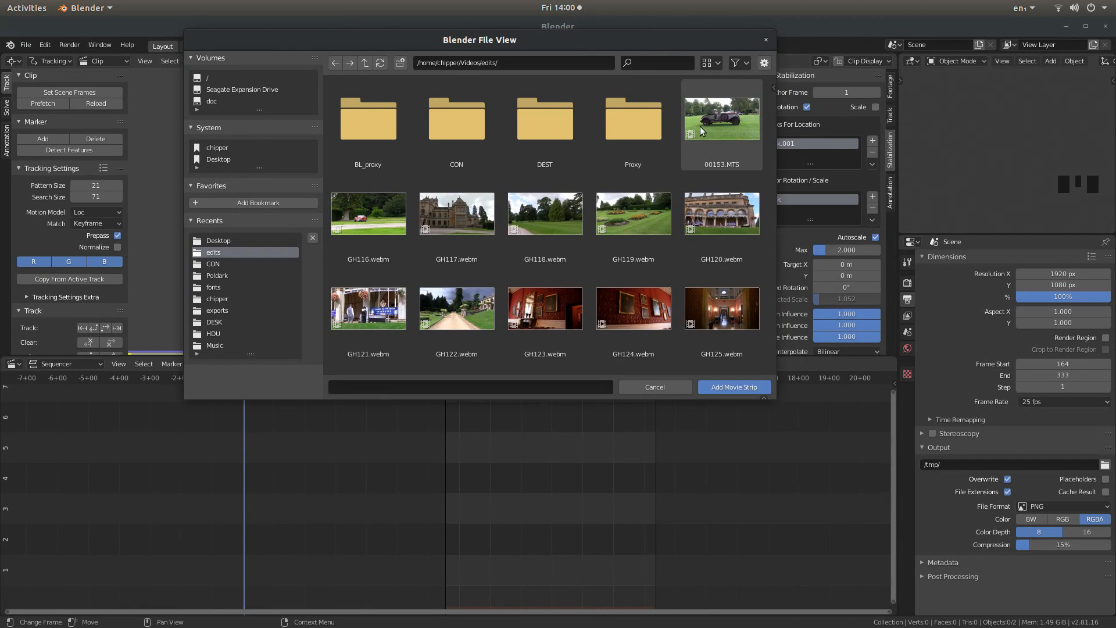
drag(700, 127, 436, 501)
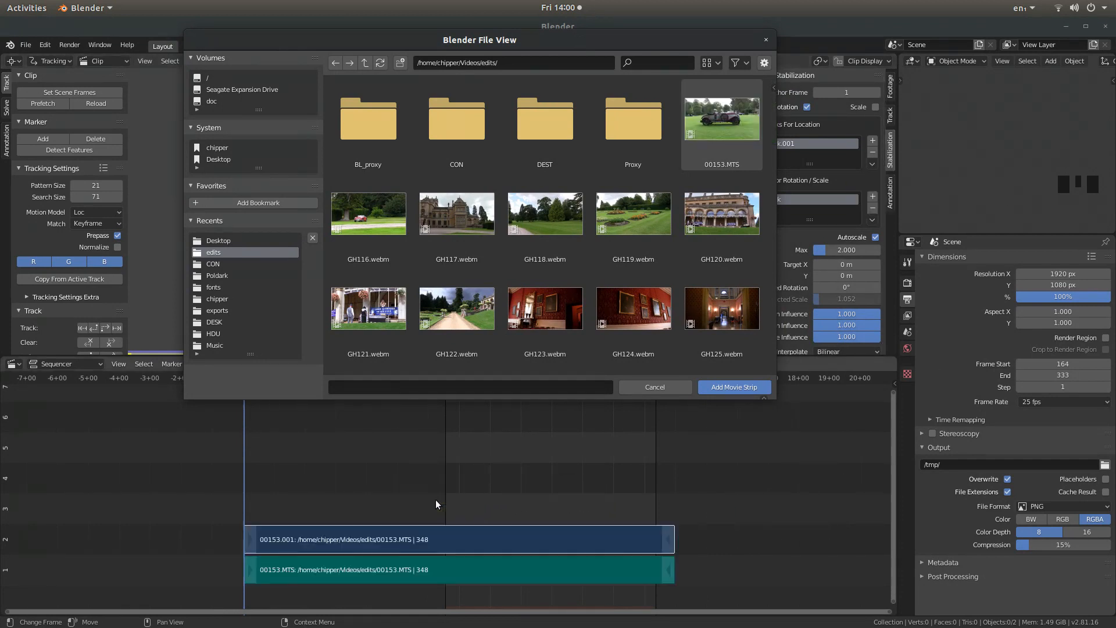
click(765, 41)
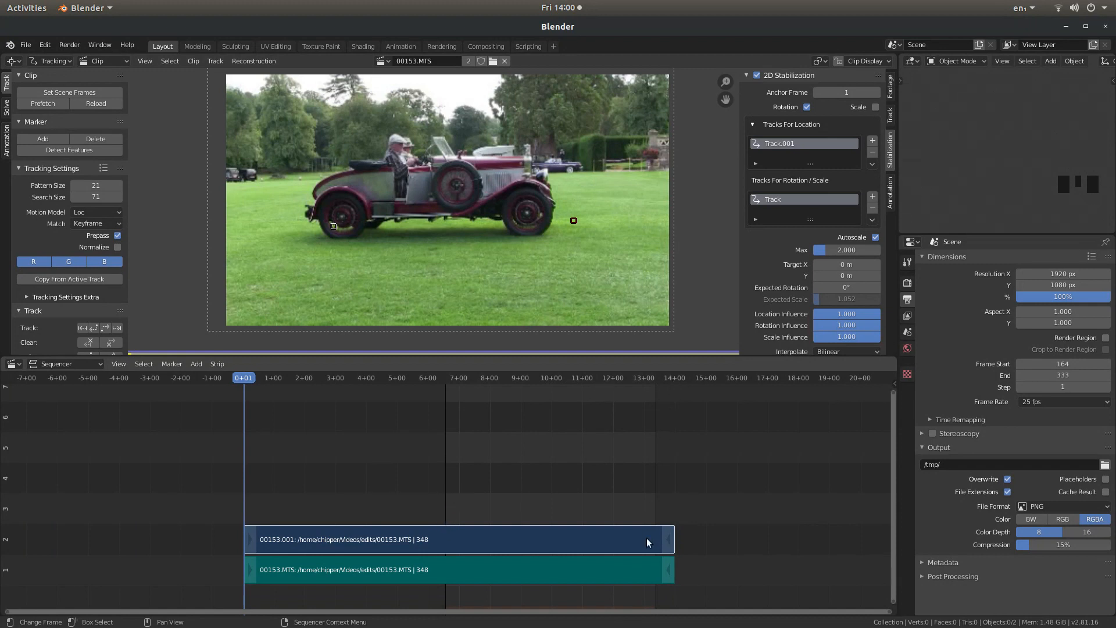
click(545, 540)
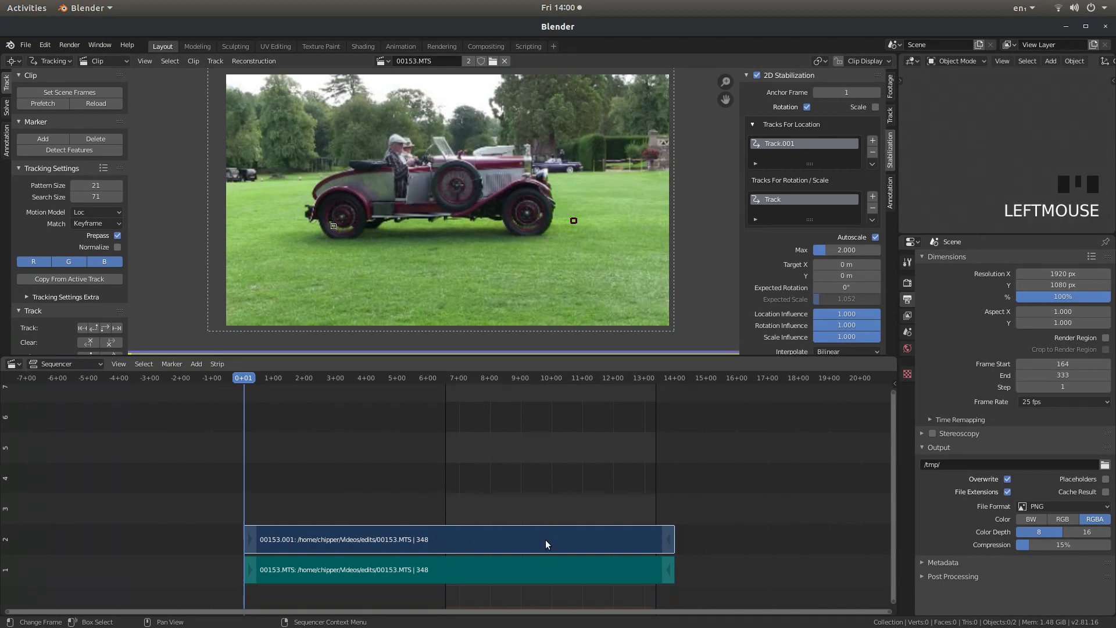
click(508, 536)
click(508, 535)
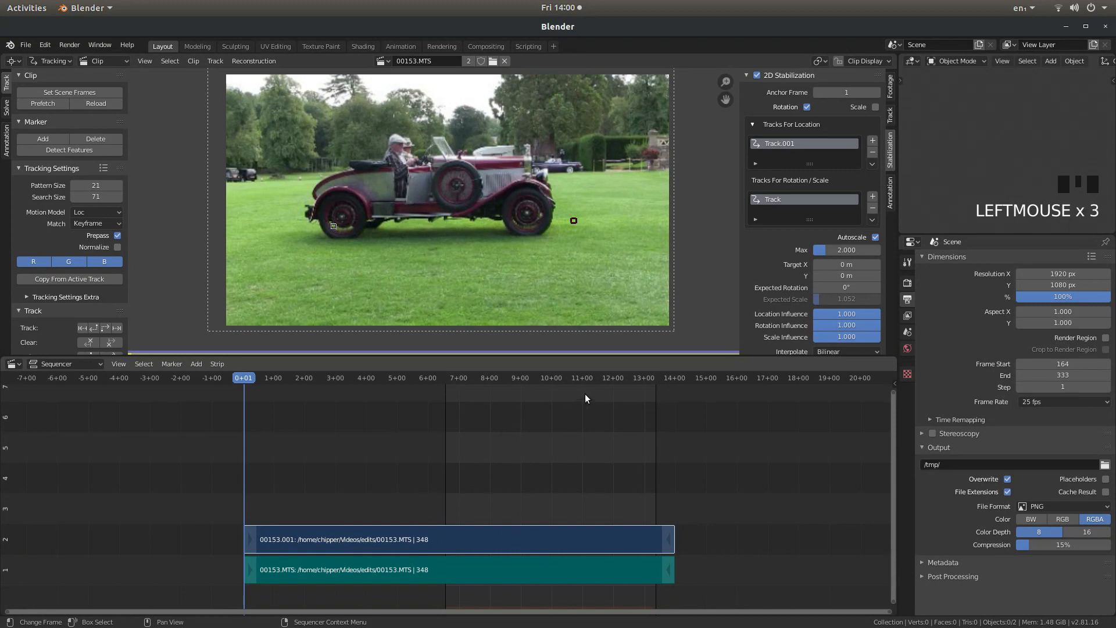
key(x)
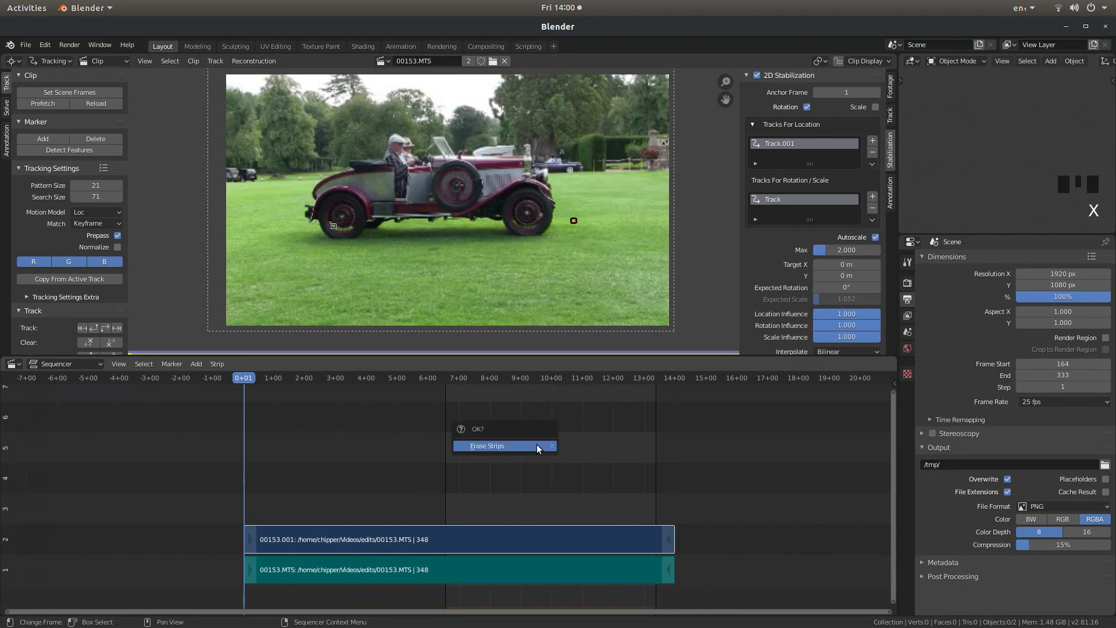
click(502, 447)
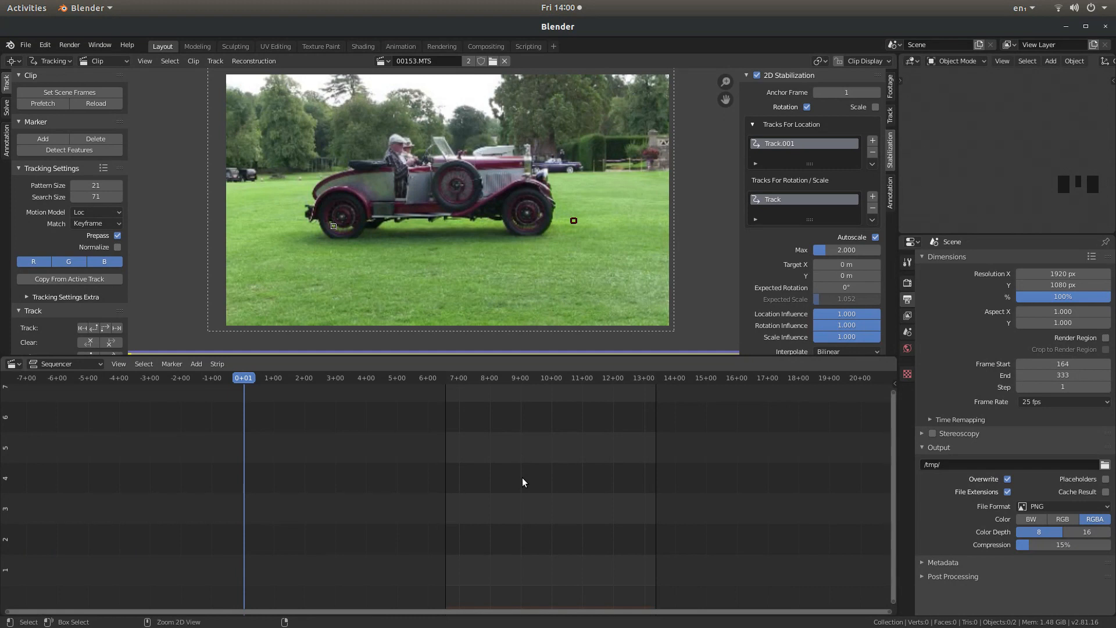
key(ctrl+z)
Step: Erase only the 00153.001 movie strip from the sequencer, leaving the 00153.MTS sound strip on channel 1
click(443, 533)
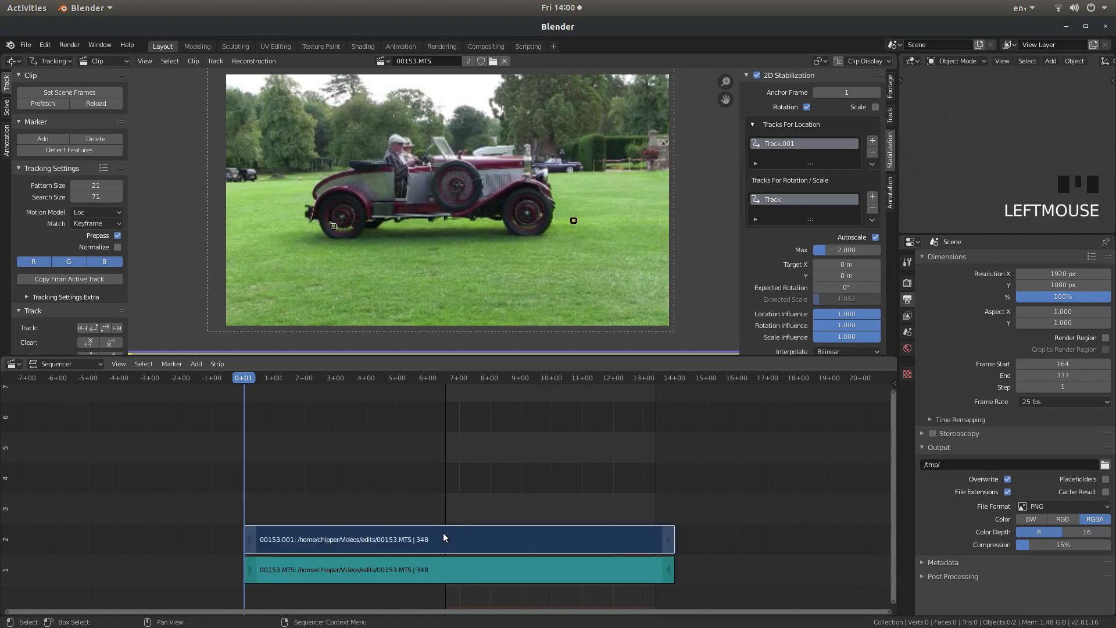
click(444, 533)
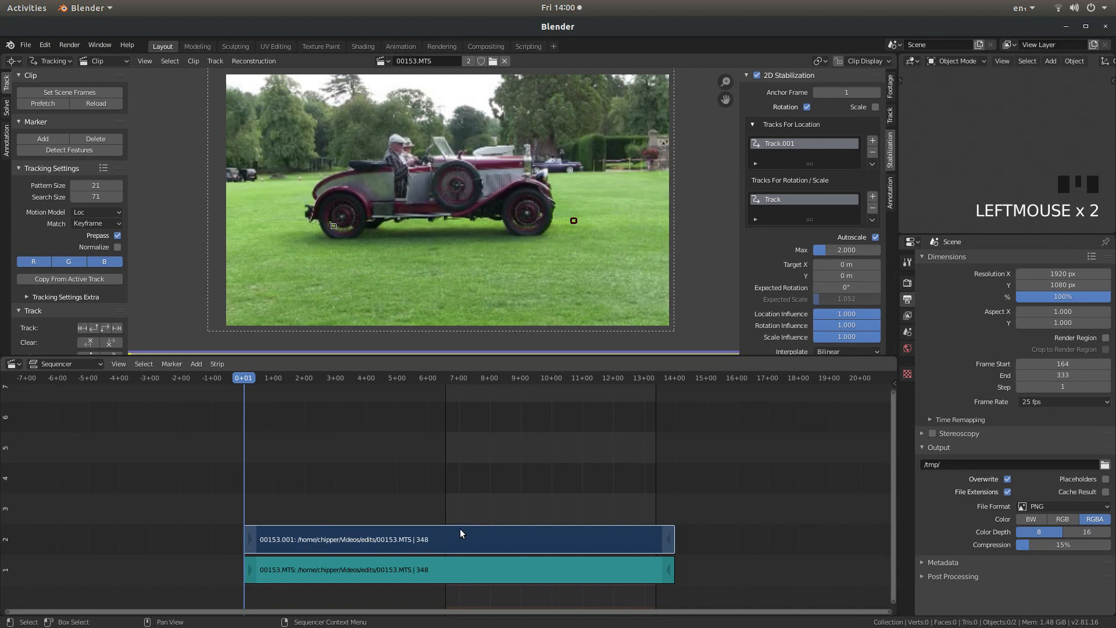
mouse_move(385, 538)
mouse_down()
mouse_move(422, 539)
mouse_move(314, 540)
mouse_move(491, 539)
mouse_move(372, 539)
mouse_move(498, 526)
mouse_move(326, 526)
mouse_move(494, 527)
mouse_move(356, 519)
mouse_move(357, 508)
mouse_up()
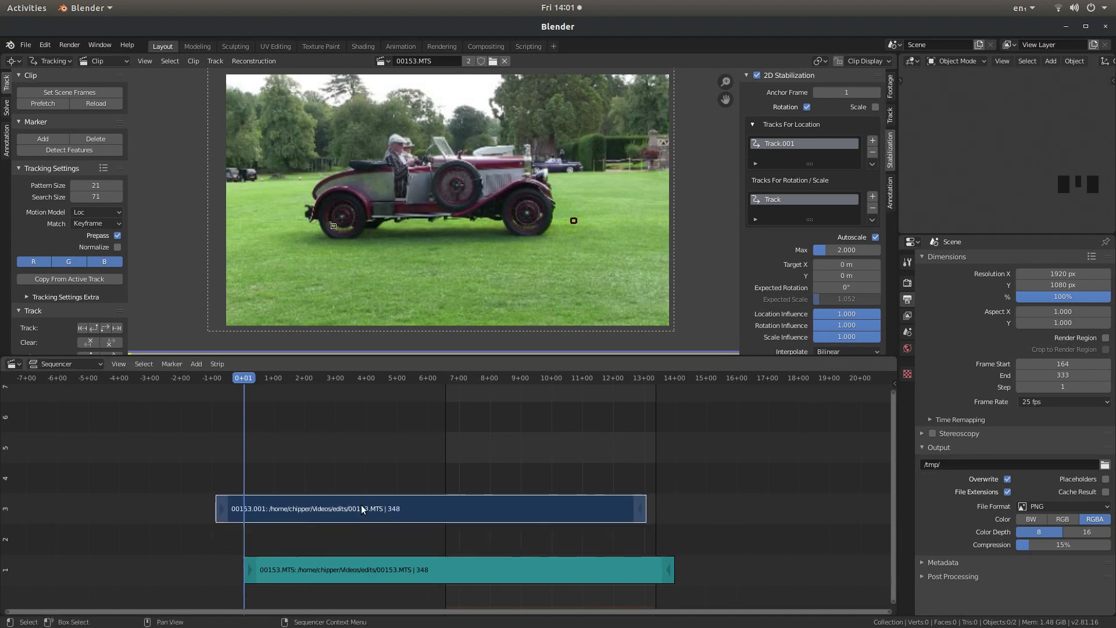
key(x)
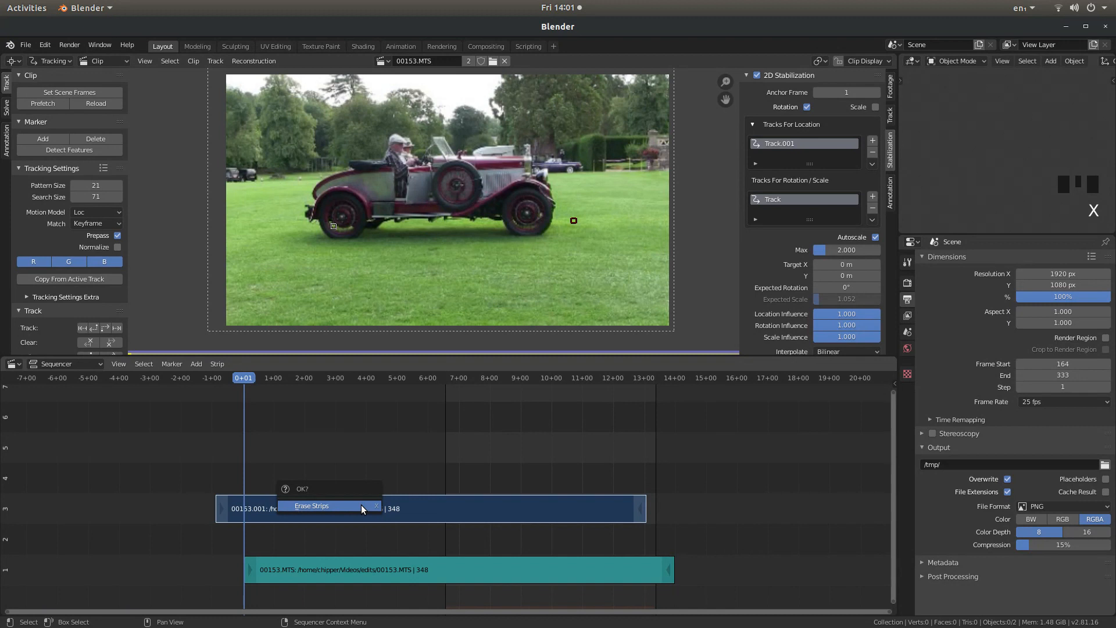
click(361, 505)
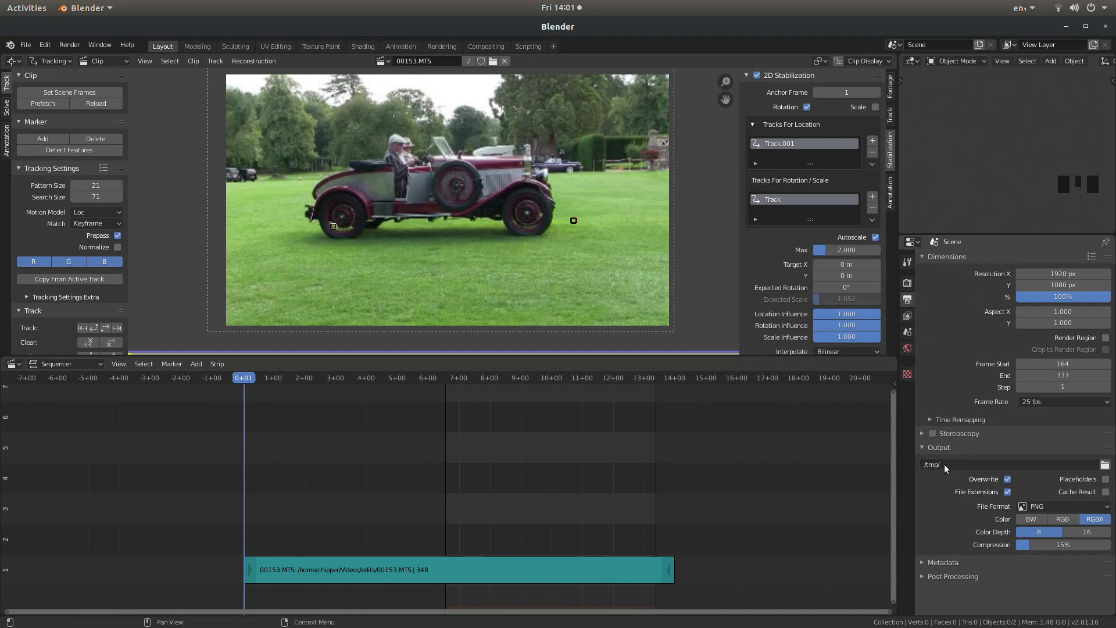
Step: Set the render output path to the Desktop folder with the file name ST CAR
click(1105, 465)
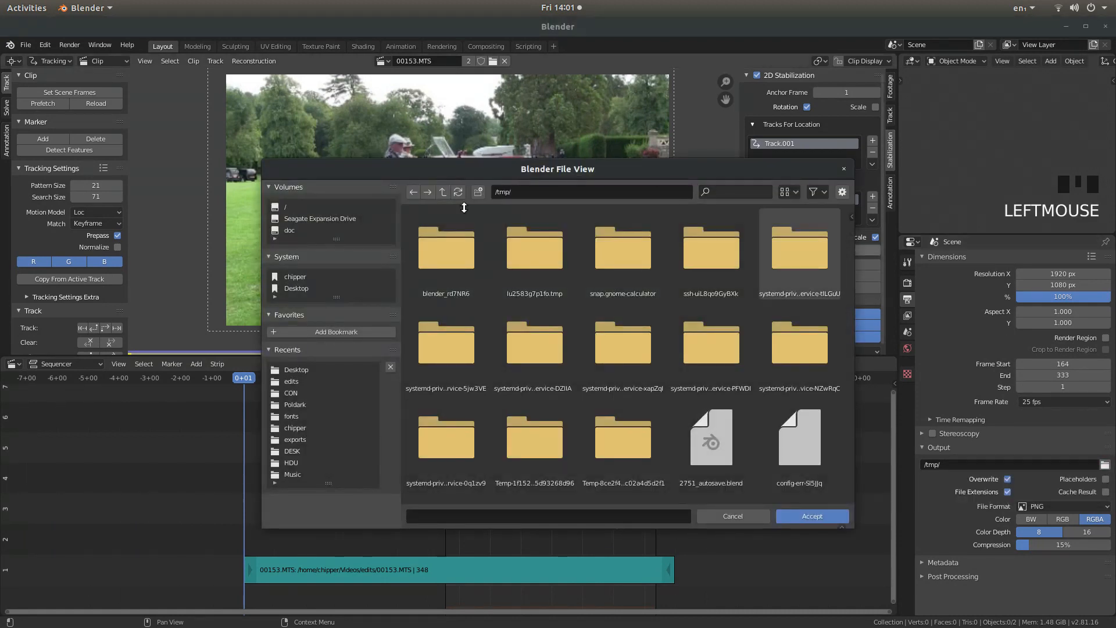
click(292, 288)
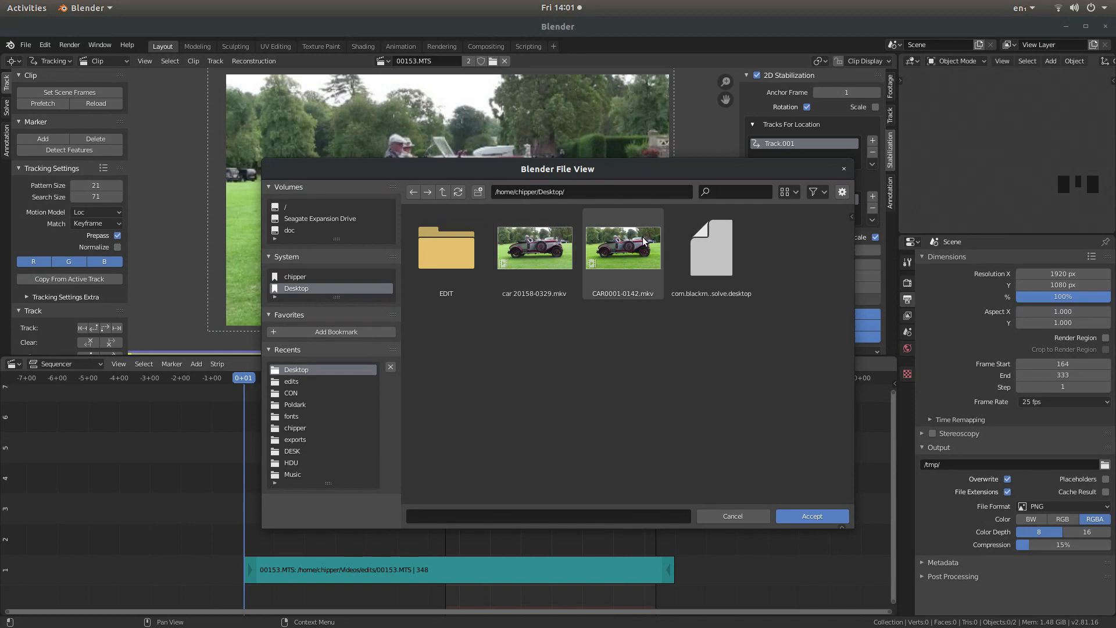
click(426, 516)
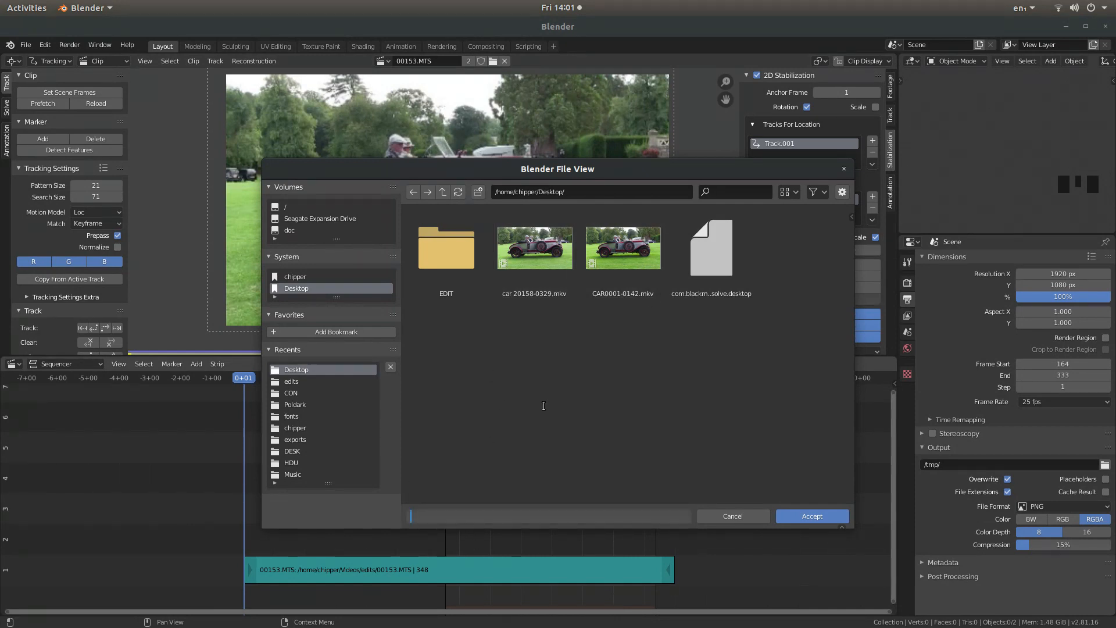
text(ST CAR)
click(807, 518)
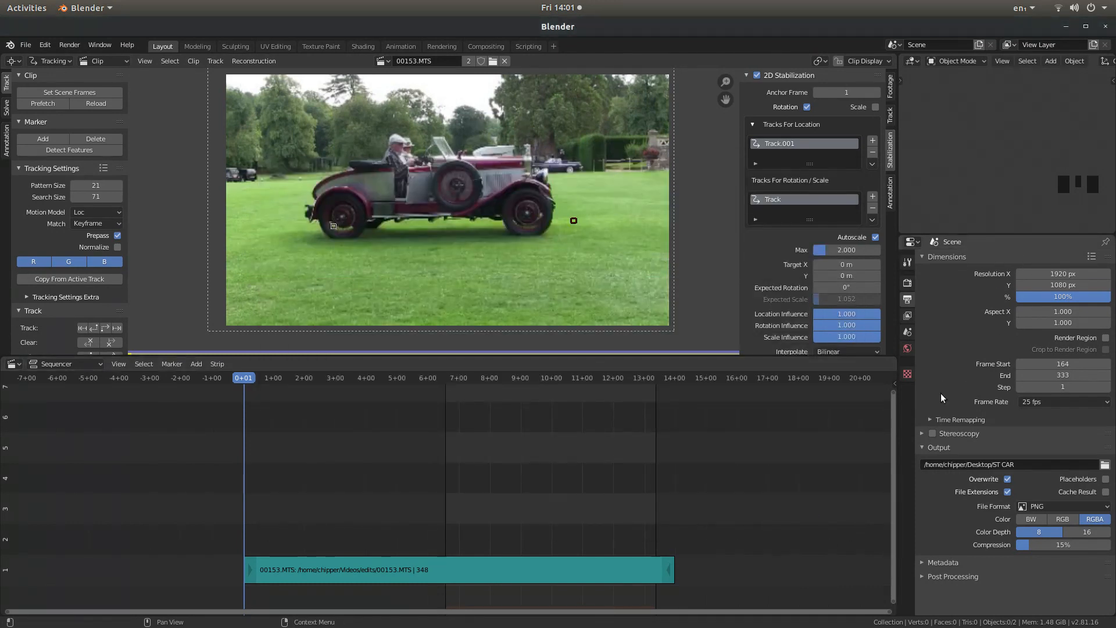
Step: Set the output file format to FFmpeg video with Matroska as the encoding container
scroll(954, 492, down, 2)
click(1049, 503)
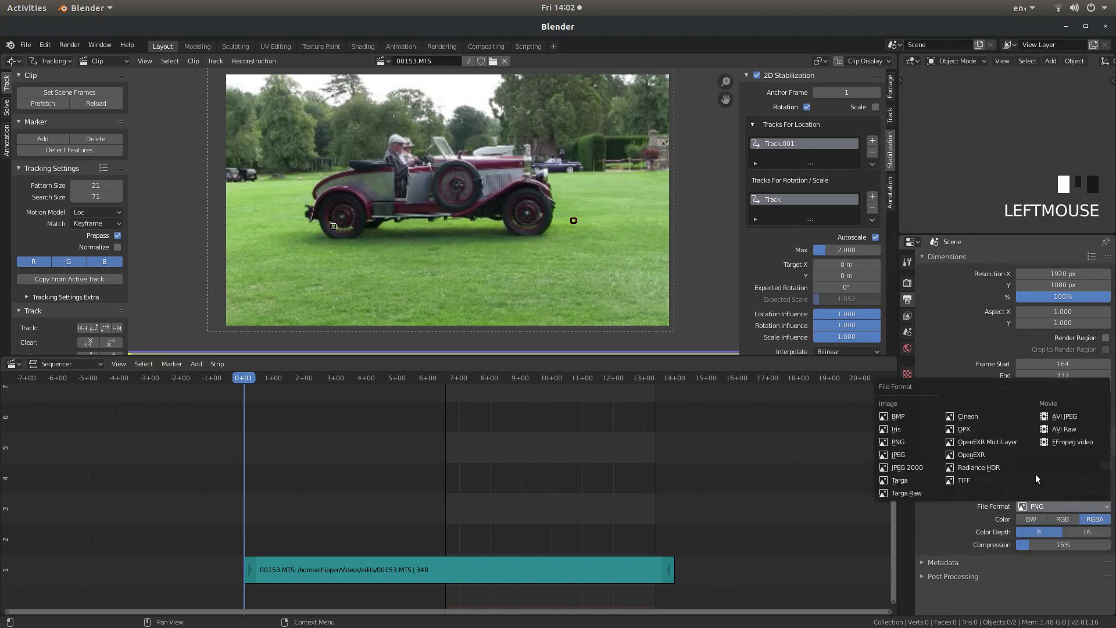
click(1080, 440)
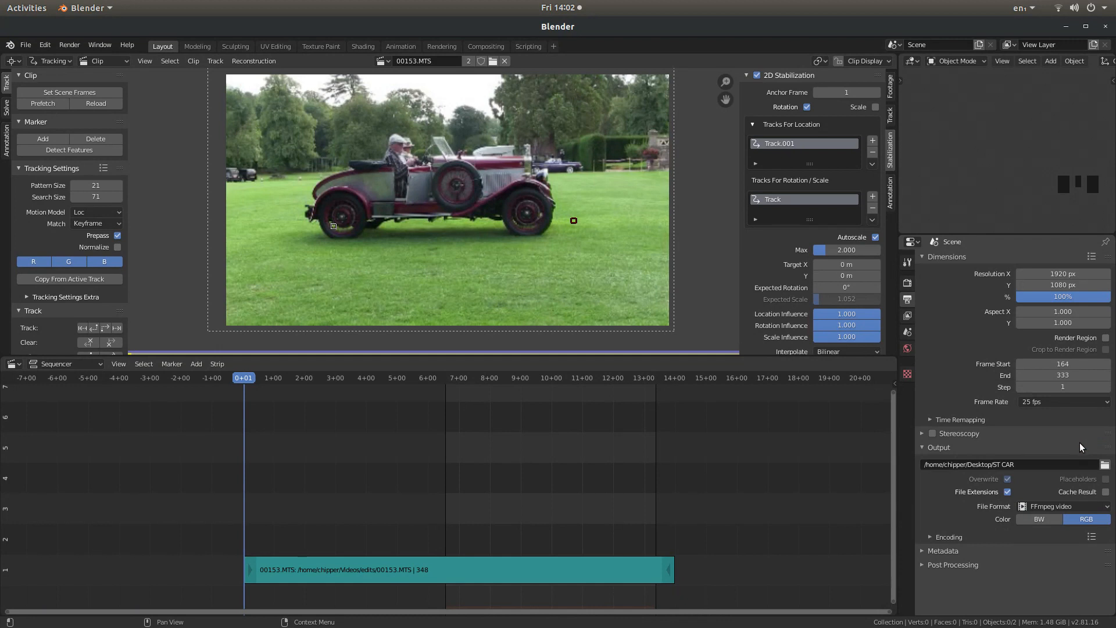
click(929, 532)
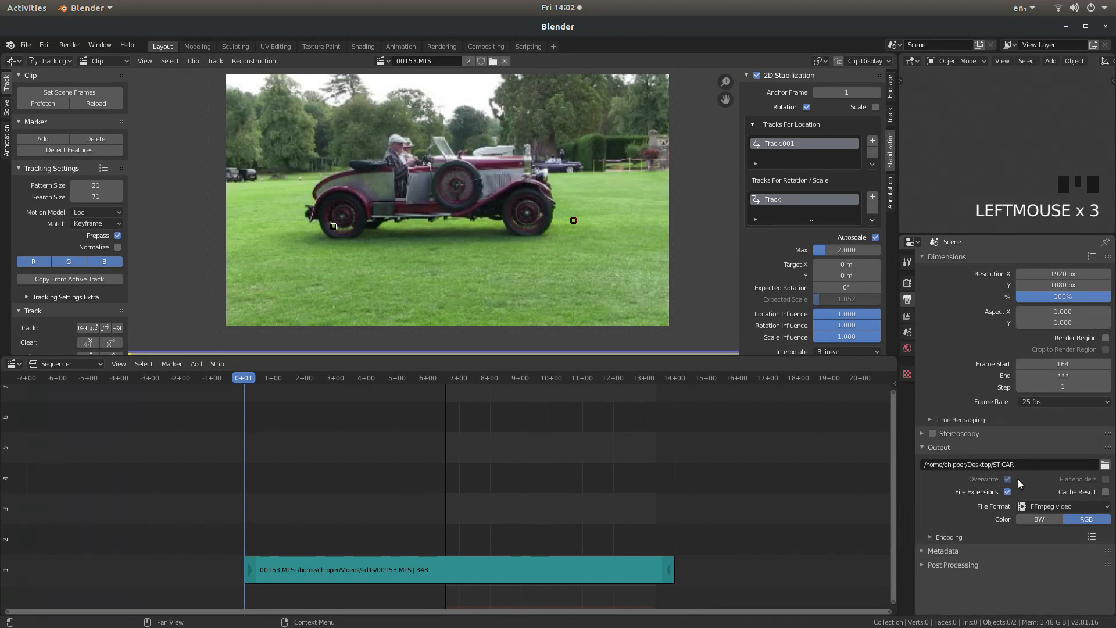
click(926, 535)
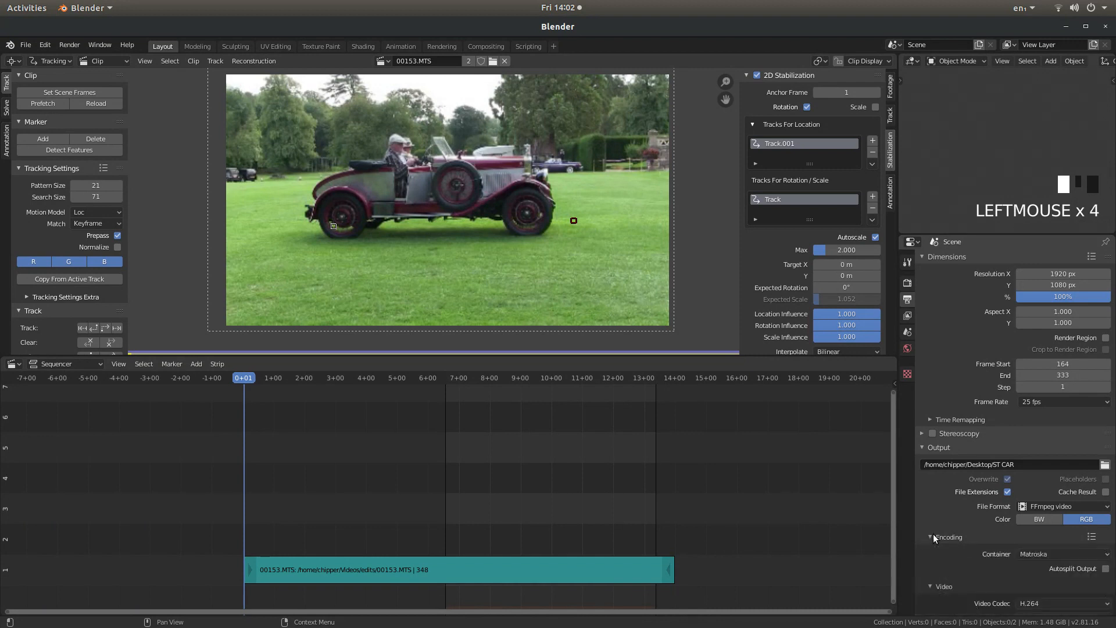
drag(1113, 460, 1112, 519)
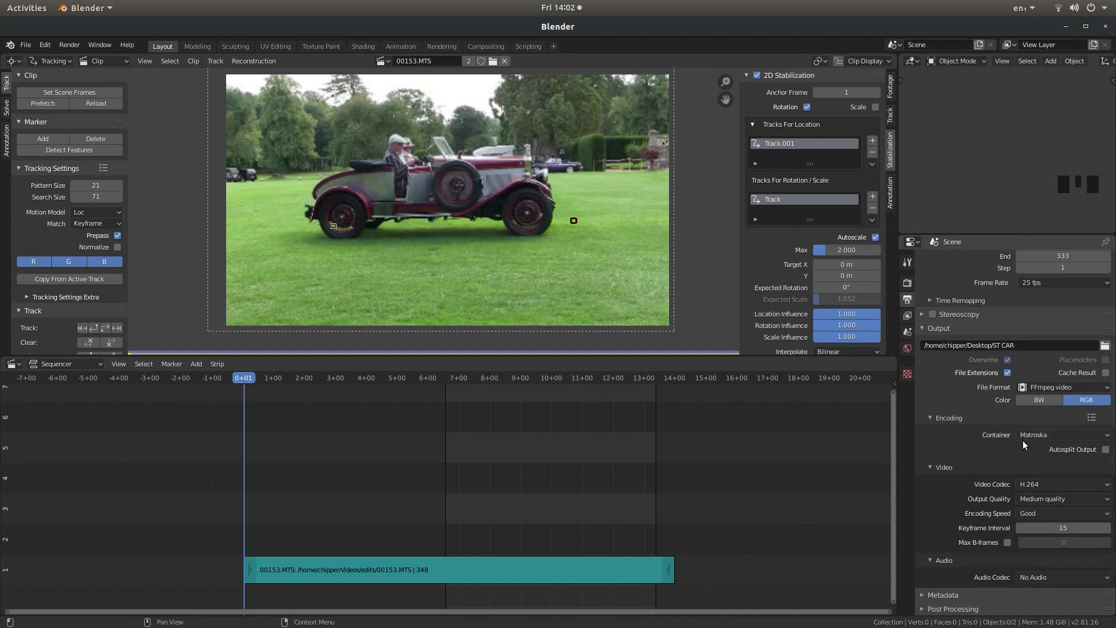
click(1045, 435)
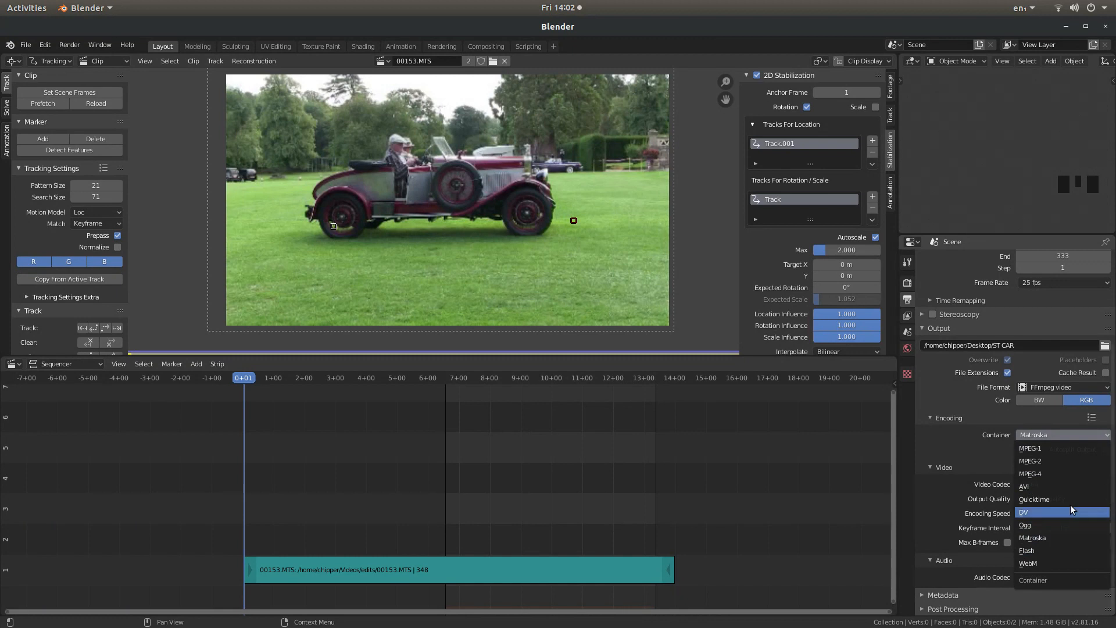
click(1040, 537)
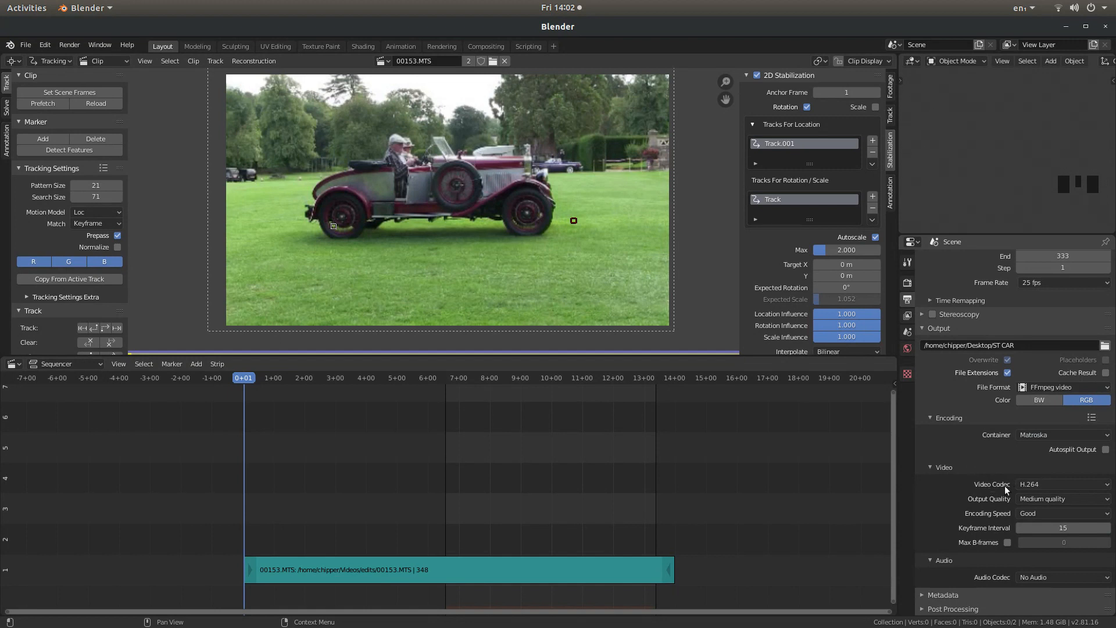
Step: Set the video encoding's output quality to High quality, using the H.264 codec
click(1049, 485)
click(1055, 497)
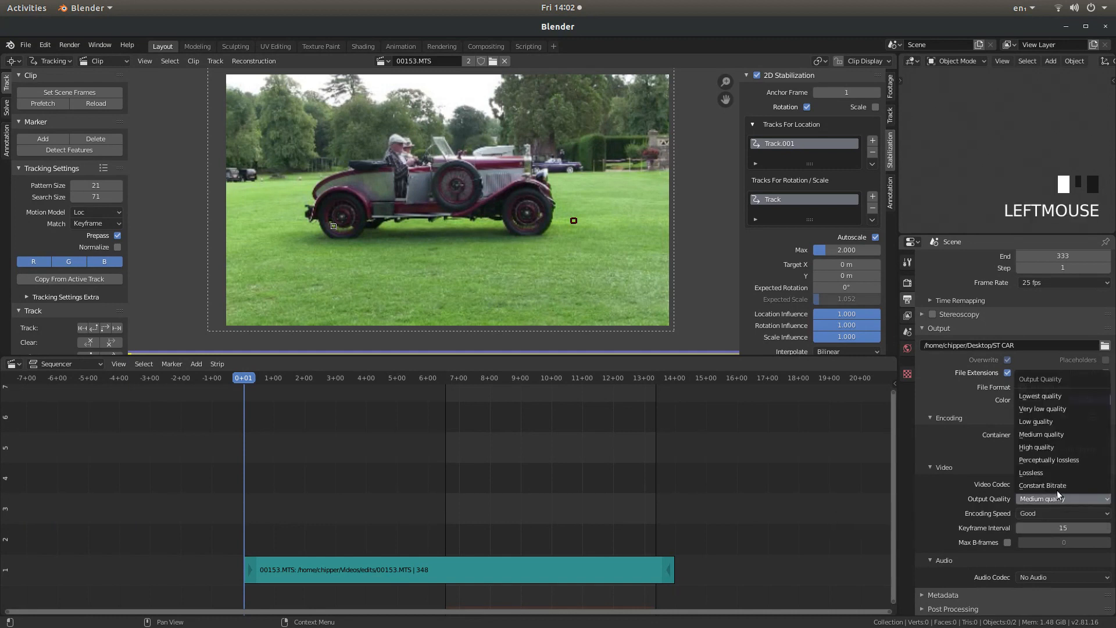
click(1053, 448)
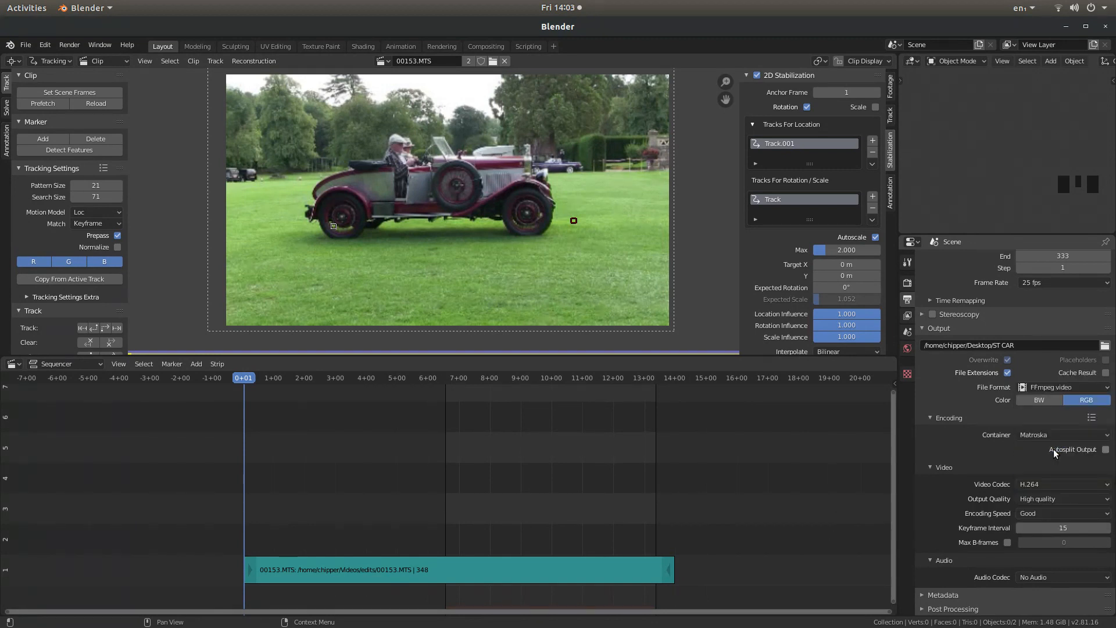
Step: Set the output's audio codec to AAC
click(930, 557)
click(931, 581)
scroll(936, 533, down, 5)
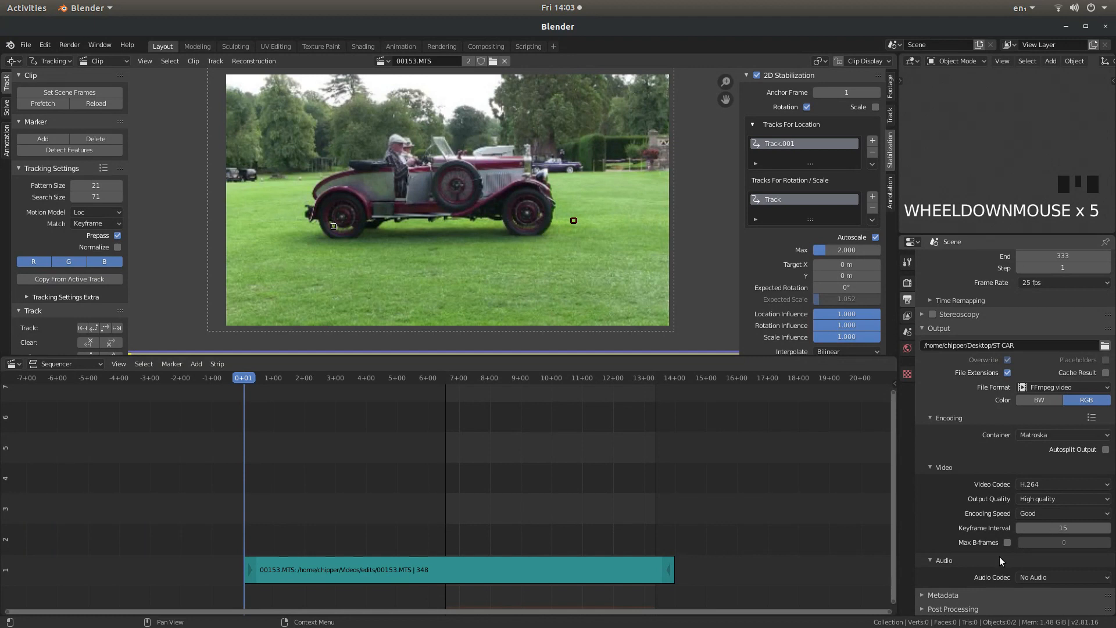
click(1048, 577)
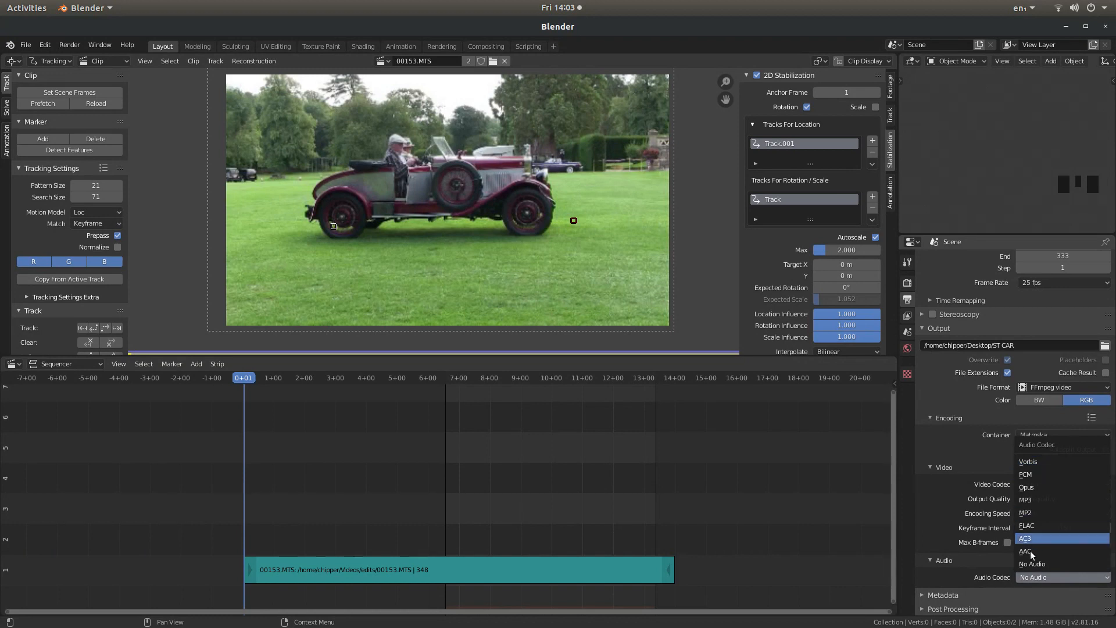
click(1037, 550)
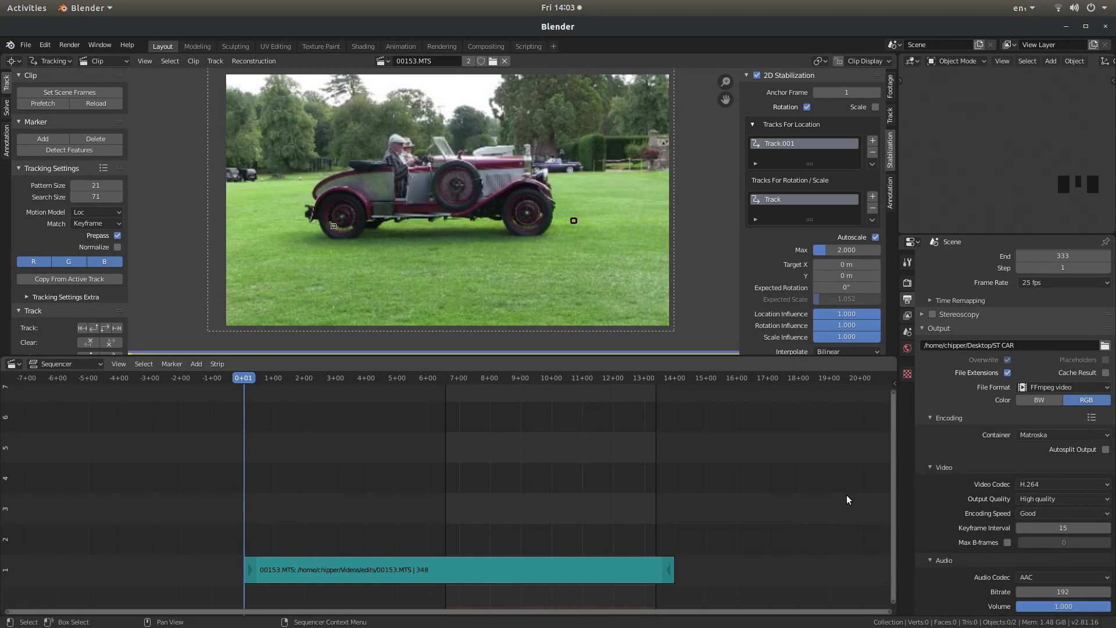
Step: Render the animation to the output file and close the render window when it finishes
click(70, 46)
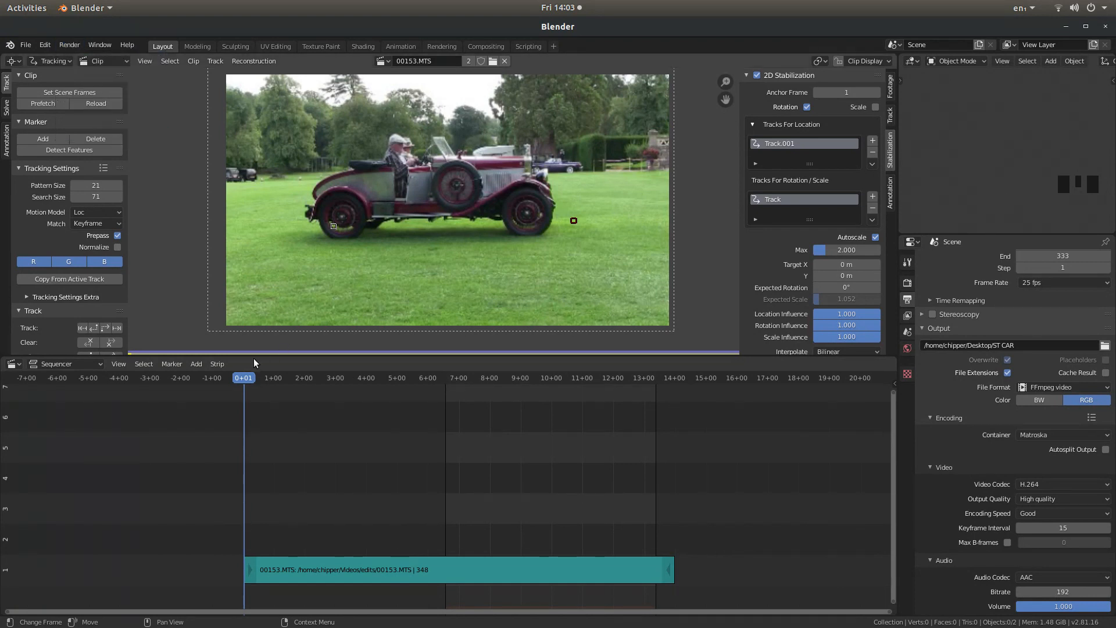
click(69, 45)
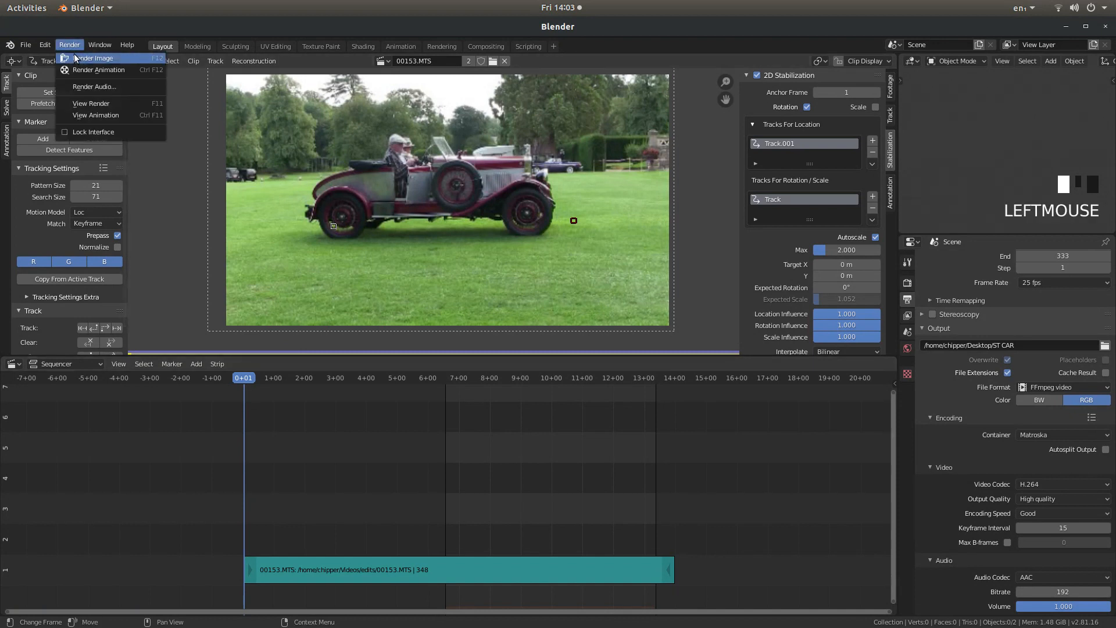
click(117, 71)
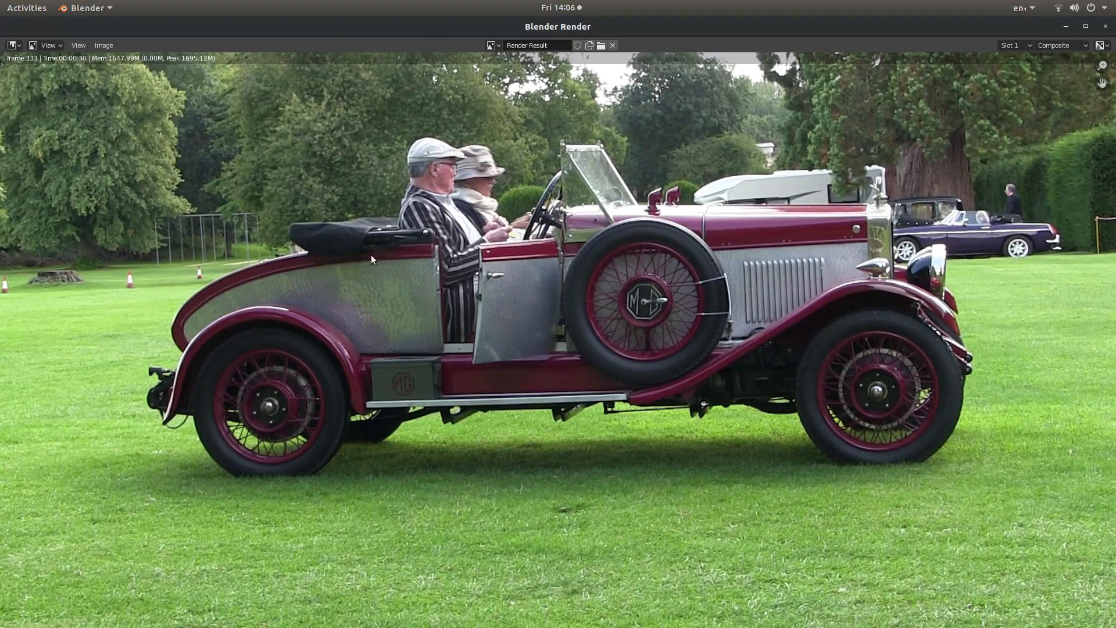
click(1107, 27)
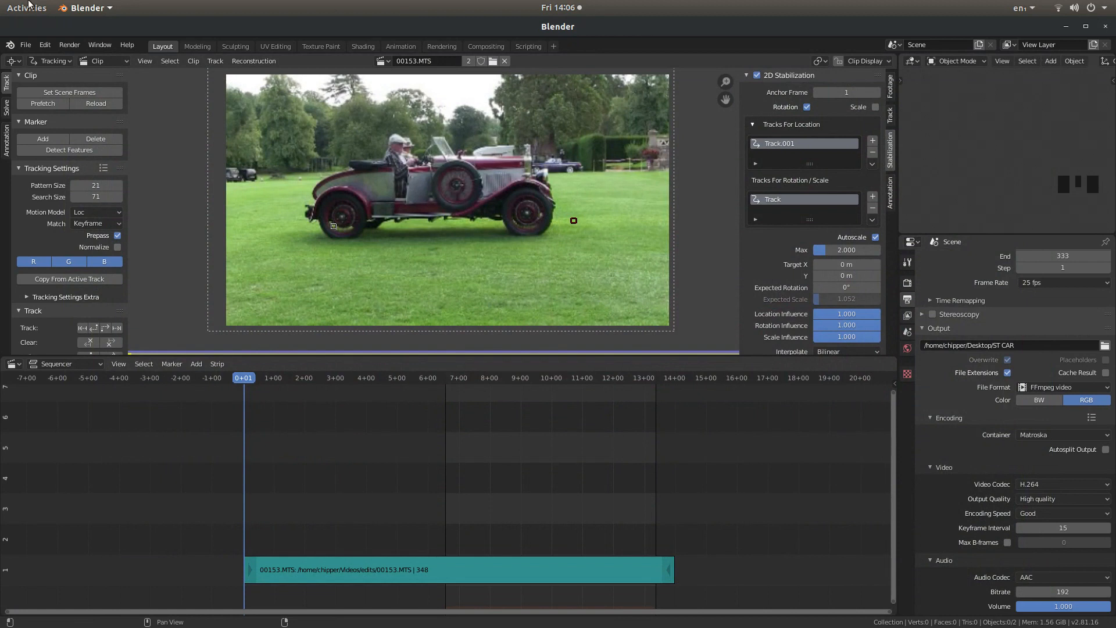
Step: Switch to the Videos player and play the rendered ST CAR0164-0333.mkv to check the stabilization
mouse_move(1, 353)
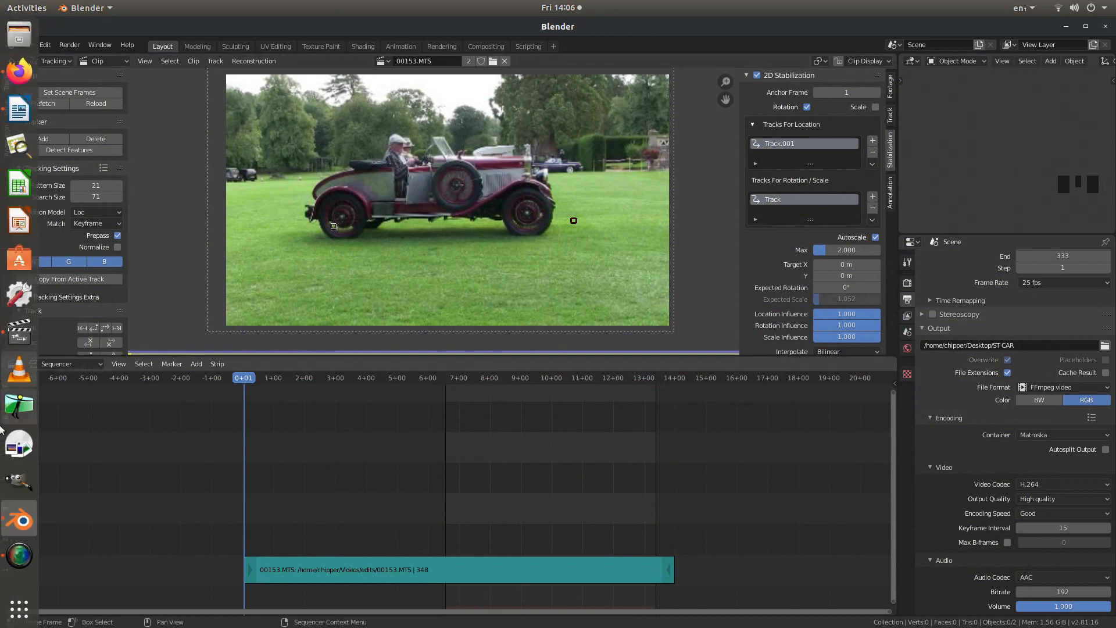
click(19, 331)
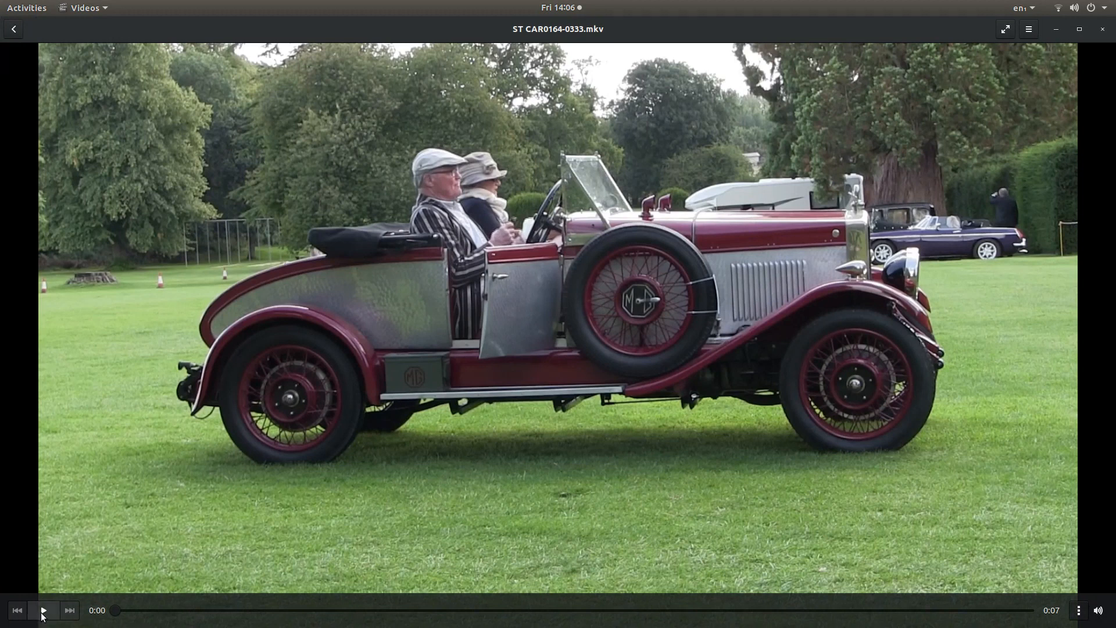
click(44, 611)
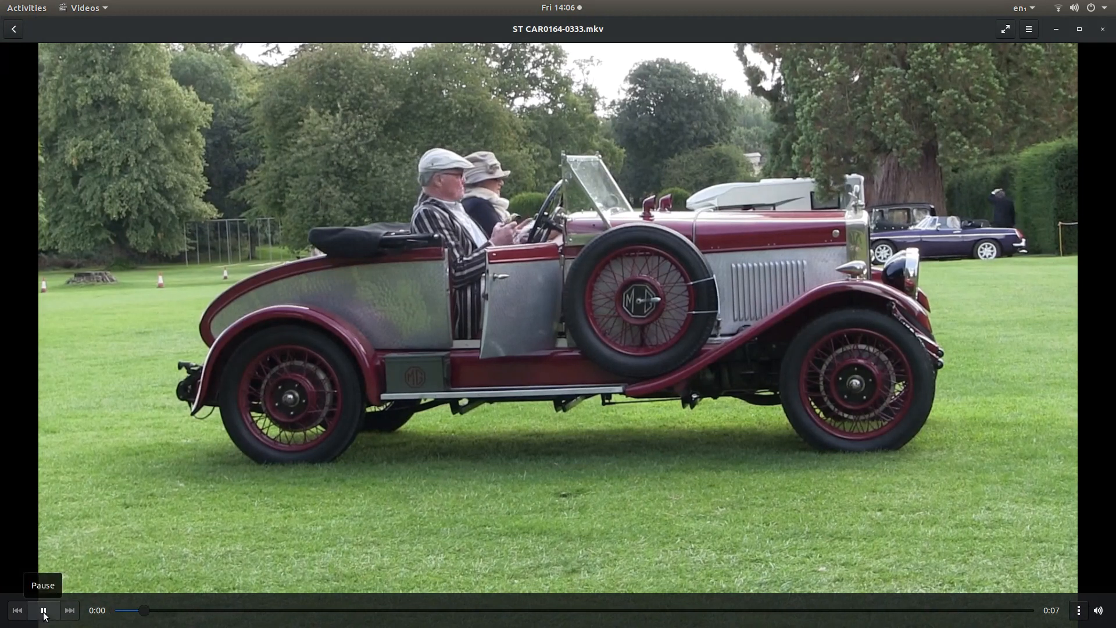